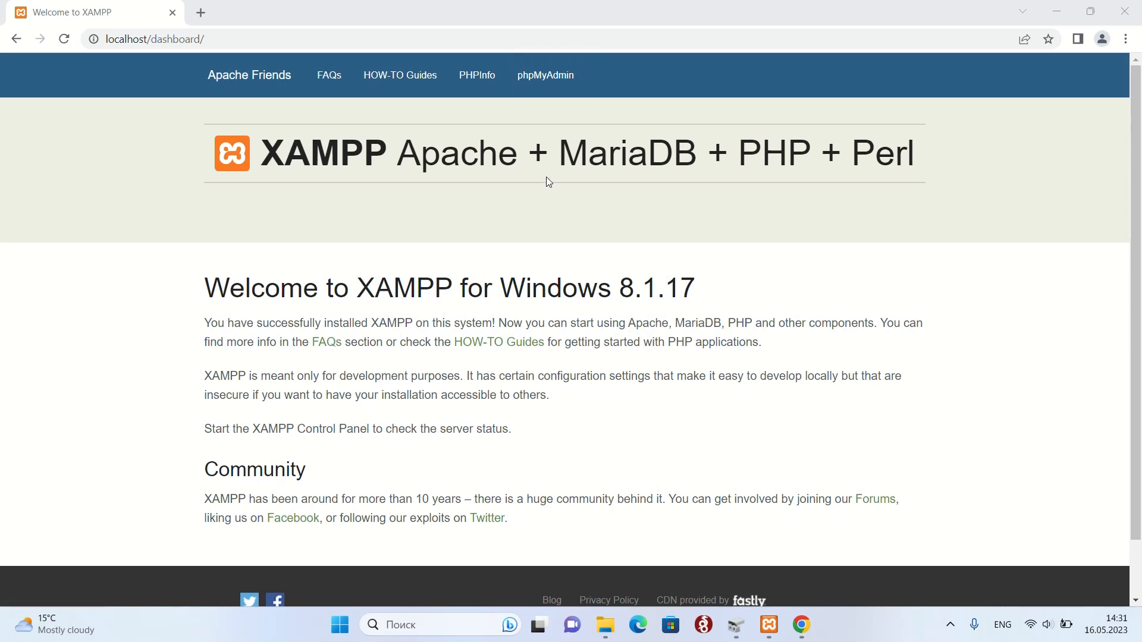
Open phpMyAdmin from the XAMPP dashboard.
click(555, 94)
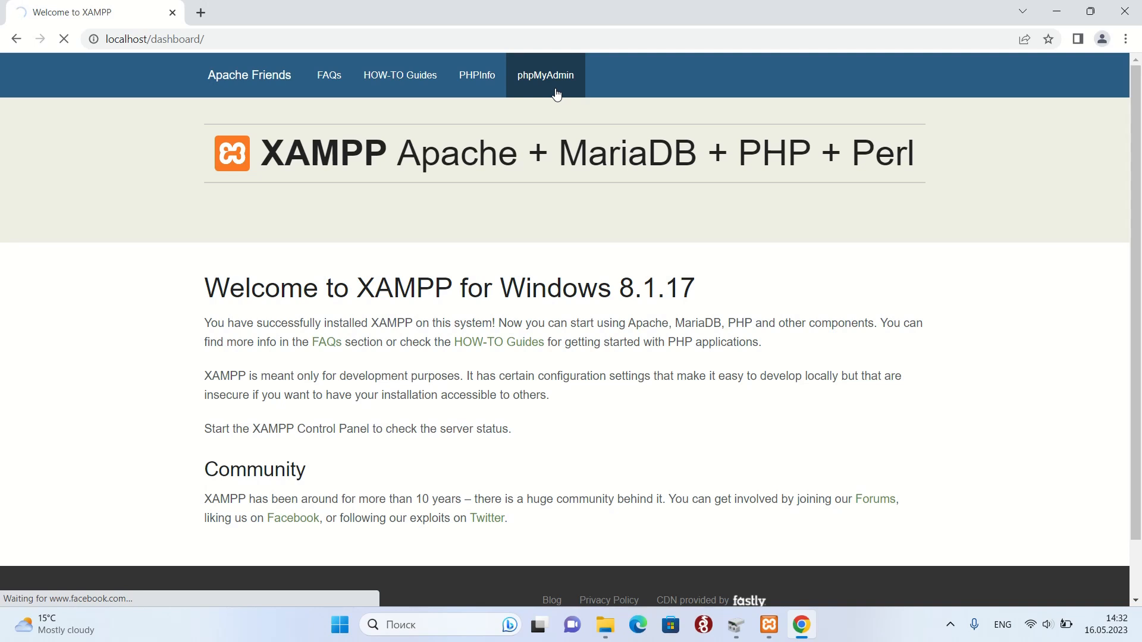
Get phpMyAdmin loaded from the XAMPP dashboard.
click(556, 93)
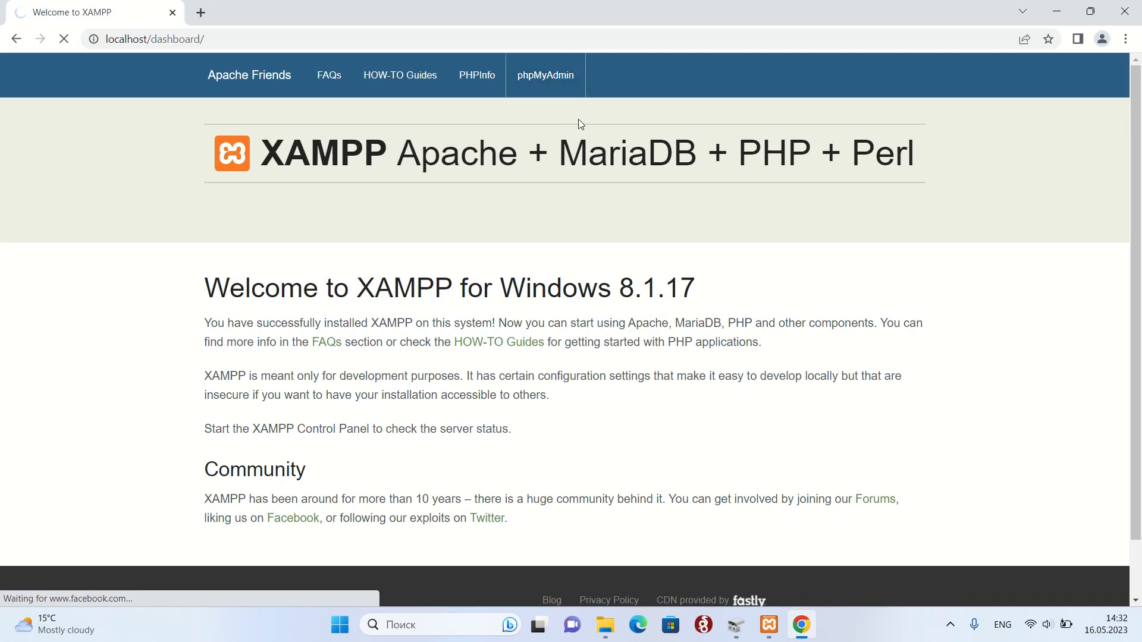
scroll(908, 265, down, 1)
scroll(907, 262, up, 1)
click(536, 79)
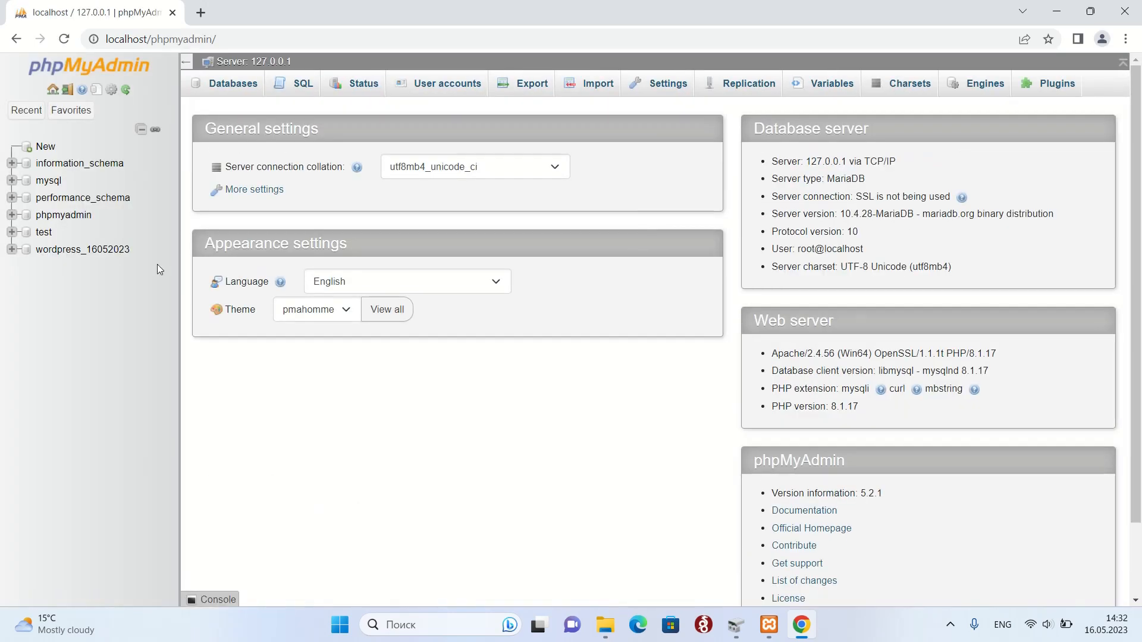
Create an empty database named wordpress_20 and open it.
click(29, 154)
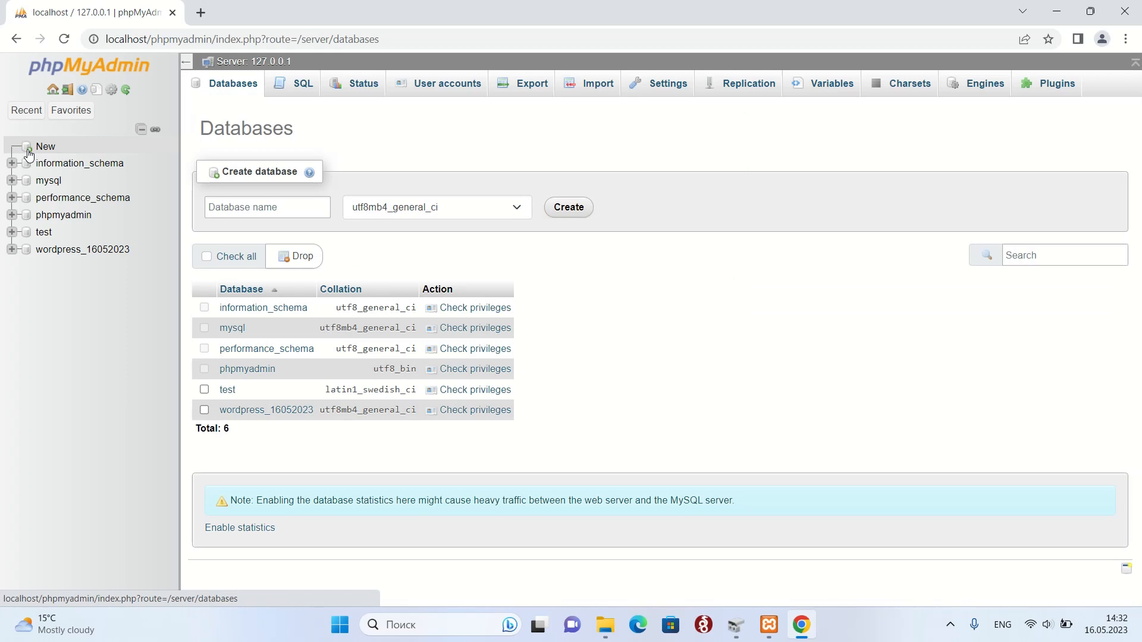
click(267, 207)
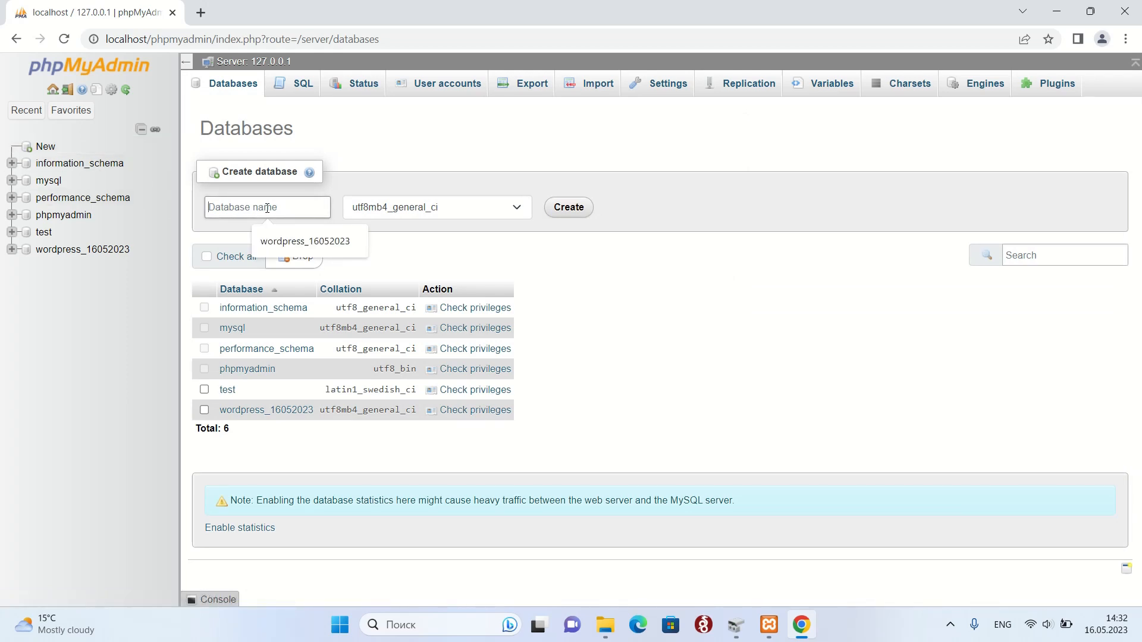
text(wordpress_20)
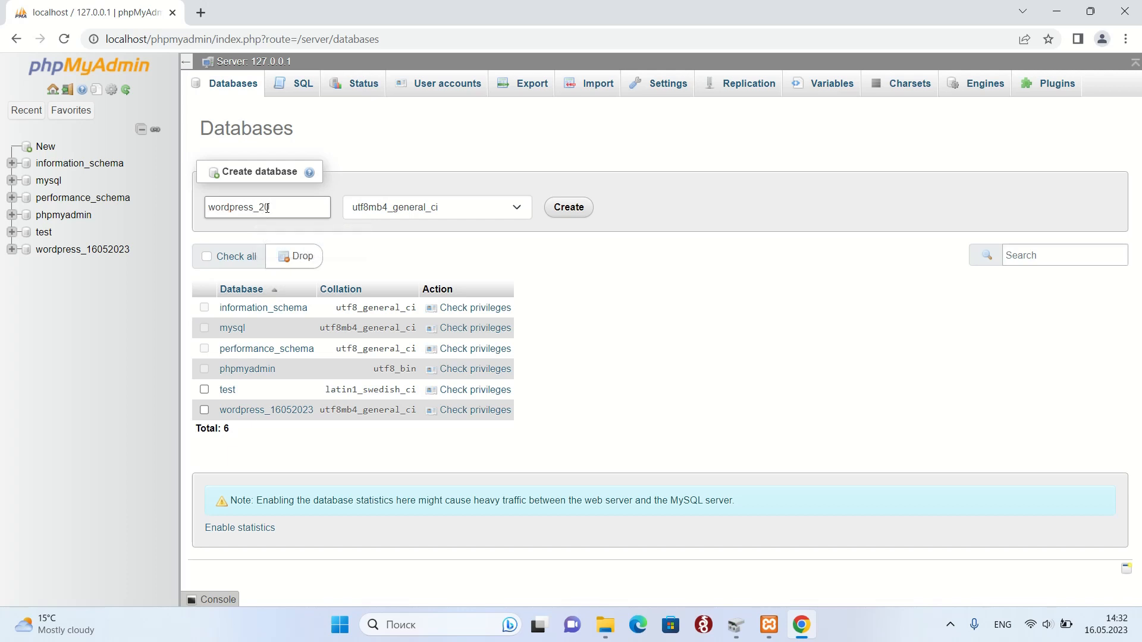
click(574, 214)
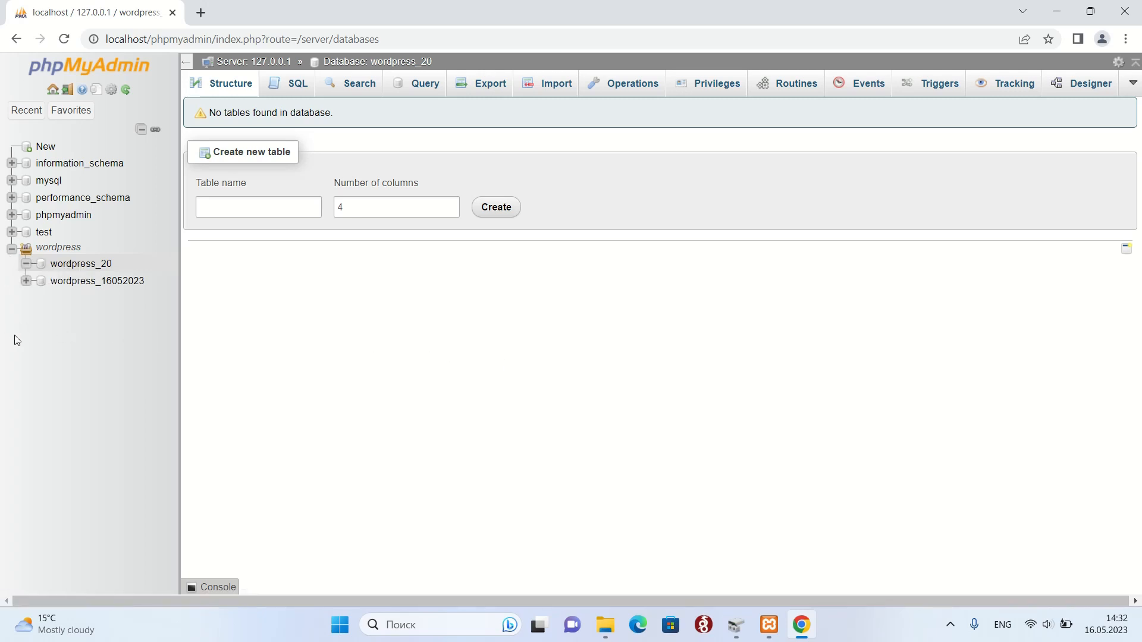
click(67, 271)
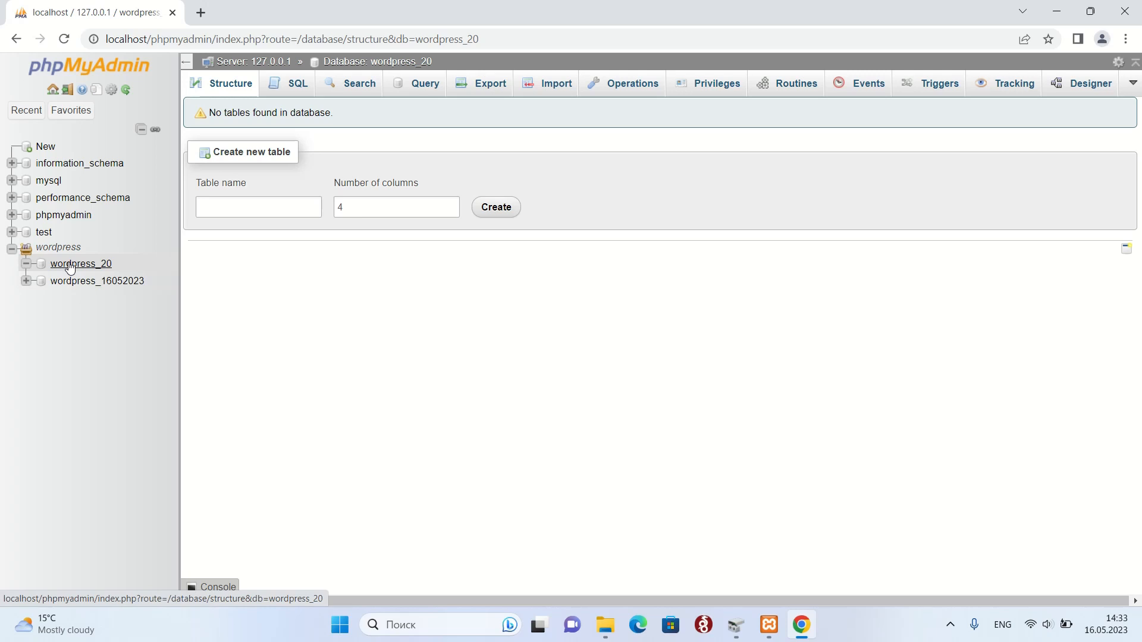
click(611, 628)
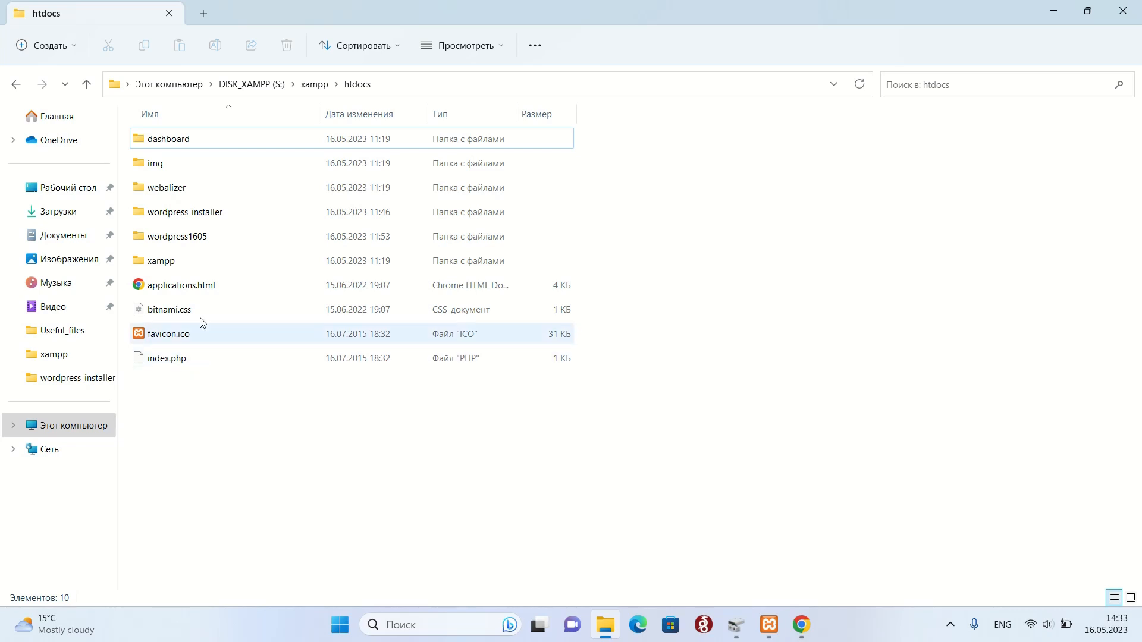
Copy the wordpress folder from wordpress_installer and paste it into htdocs.
double_click(214, 218)
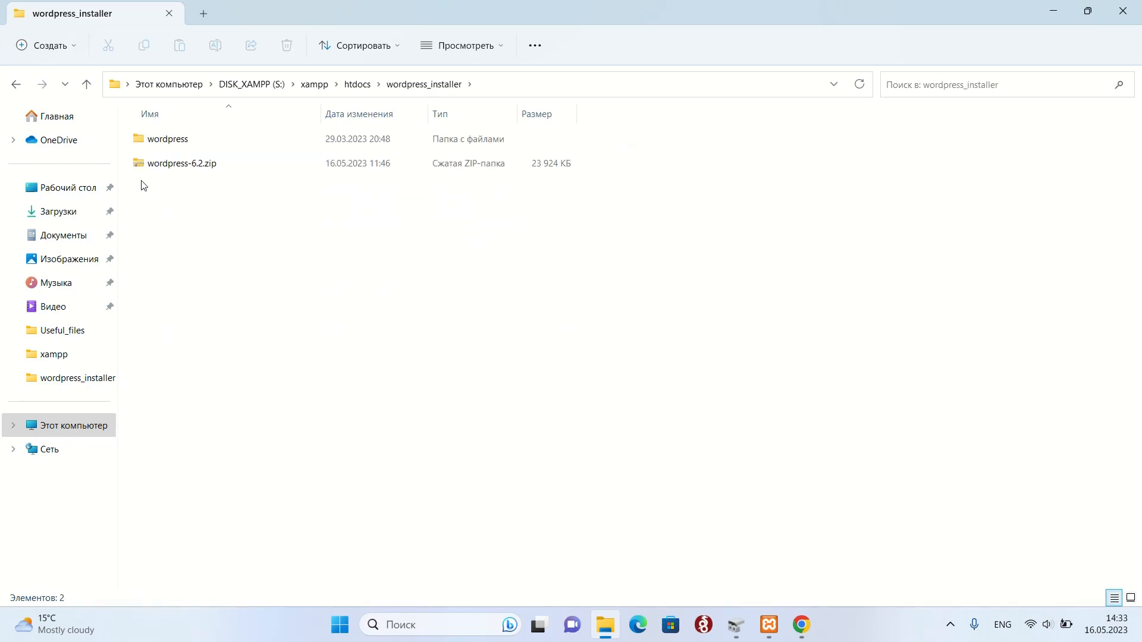
click(182, 144)
right_click(182, 145)
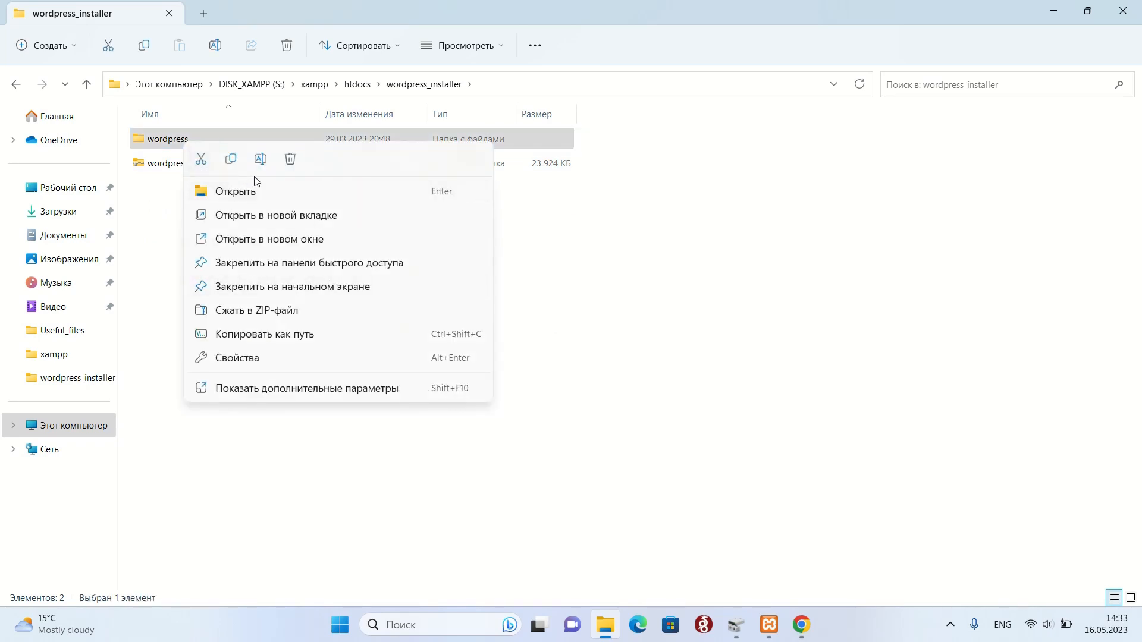
click(228, 162)
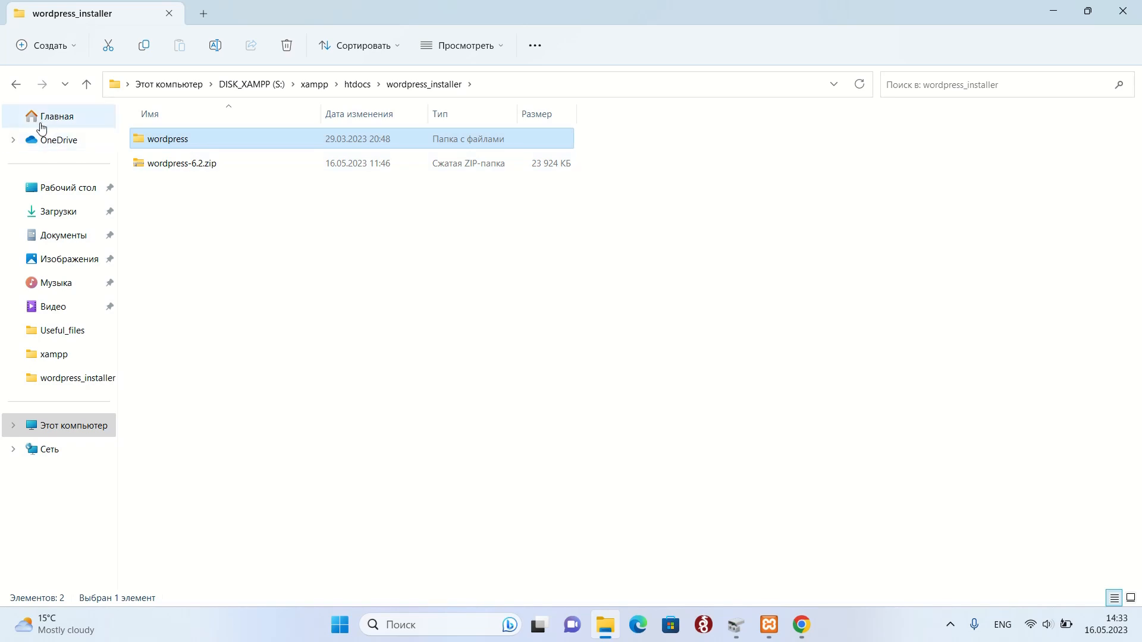
click(15, 84)
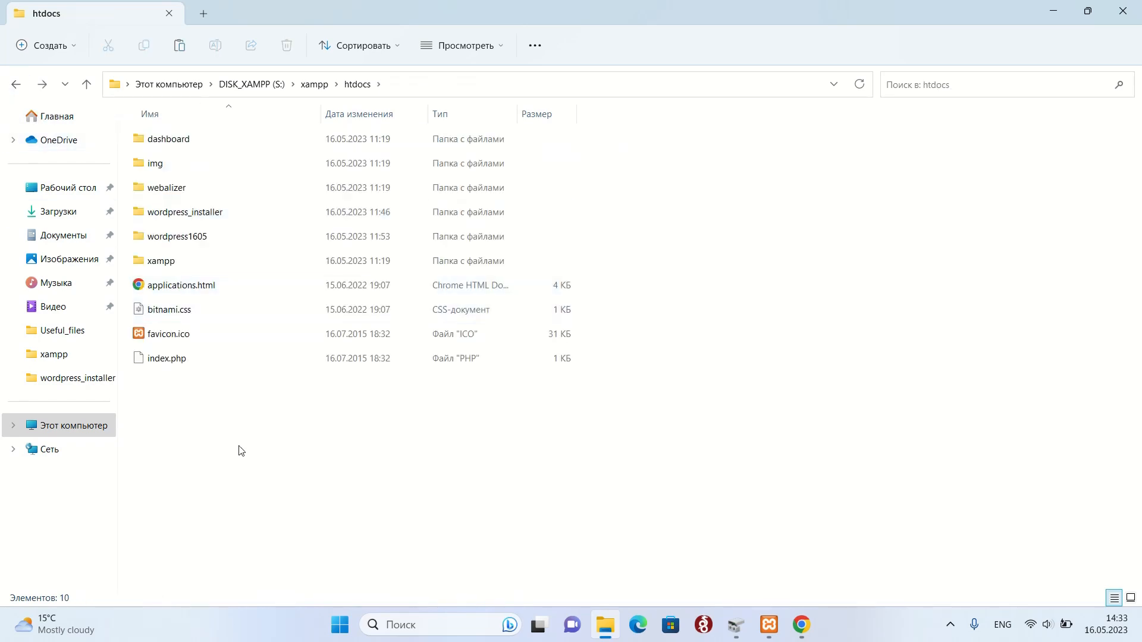
right_click(160, 410)
mouse_move(212, 320)
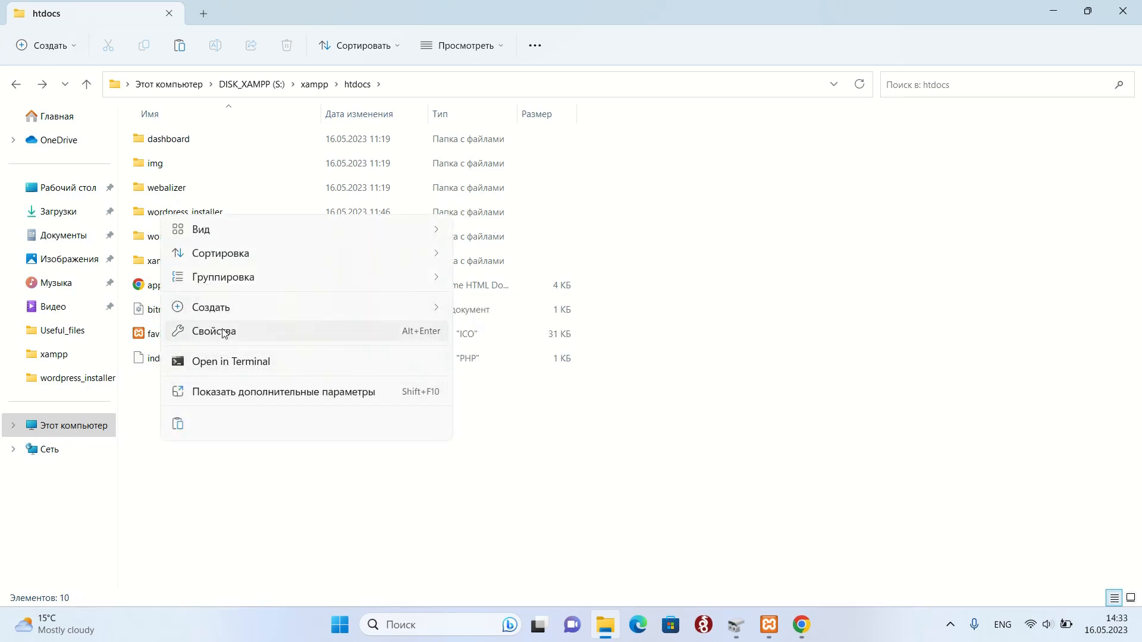
mouse_move(226, 257)
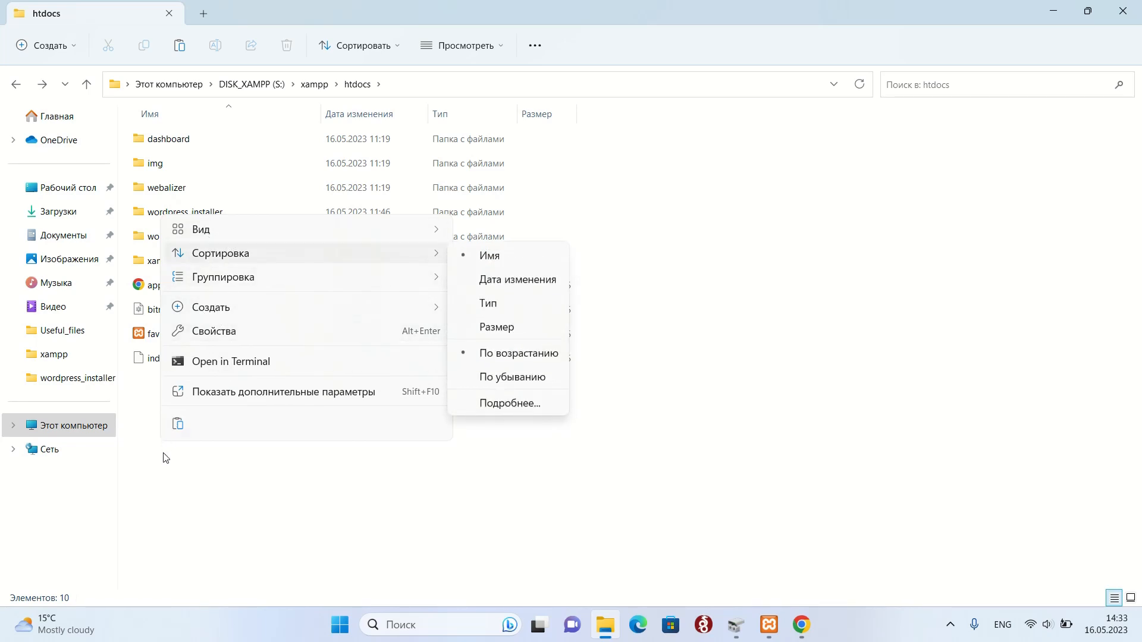
click(182, 431)
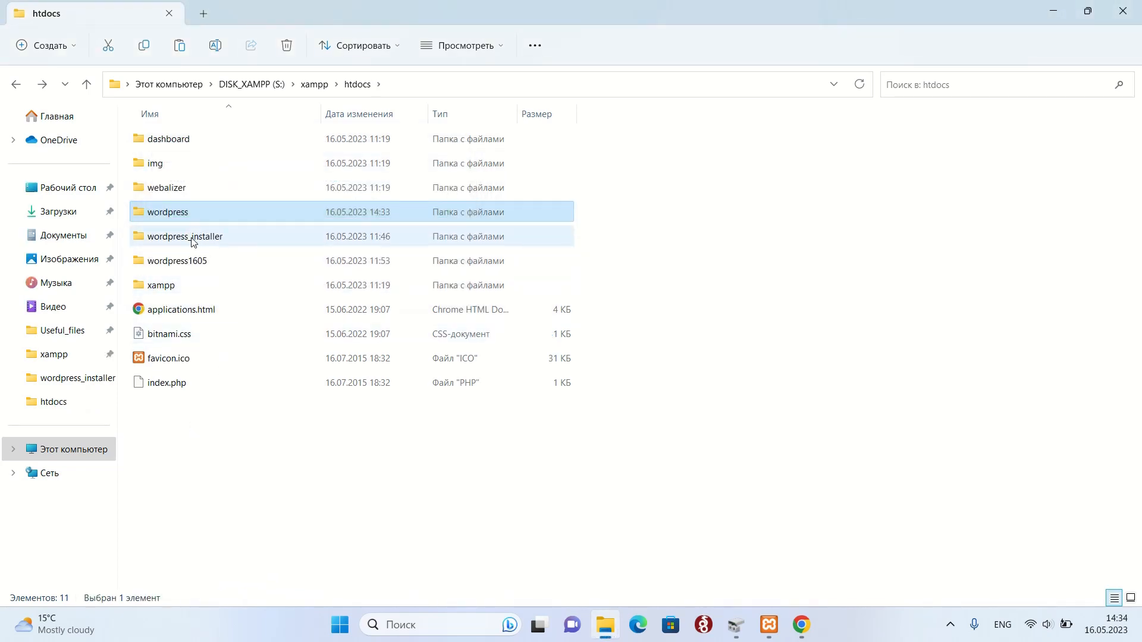
Rename the copied wordpress folder in htdocs to wordpress20.
right_click(179, 217)
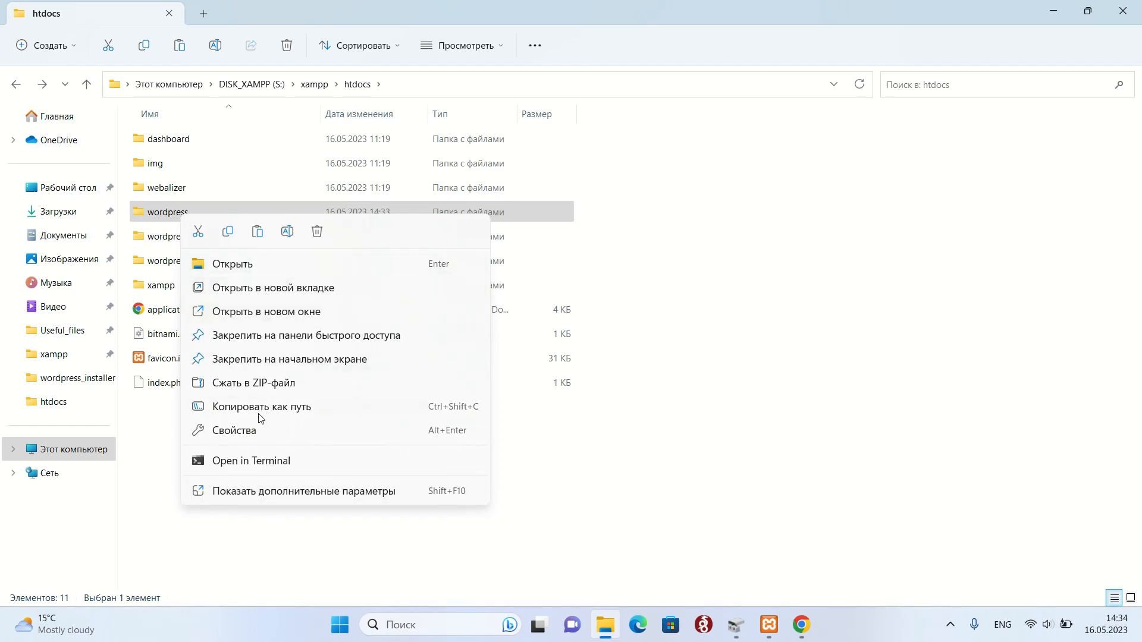
click(264, 492)
click(313, 459)
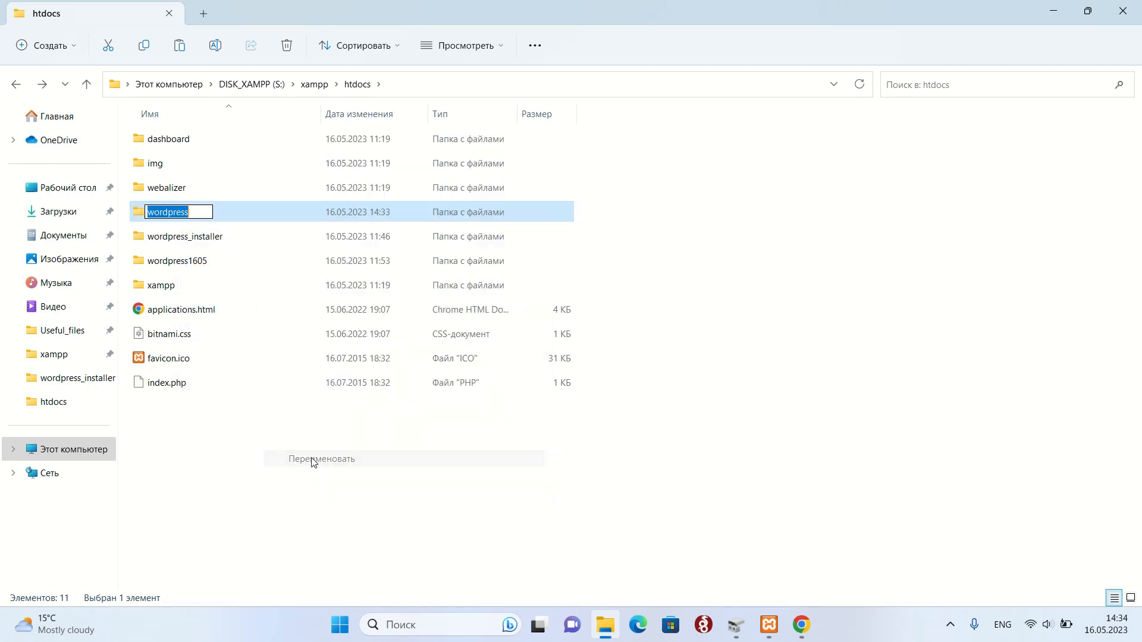
click(198, 215)
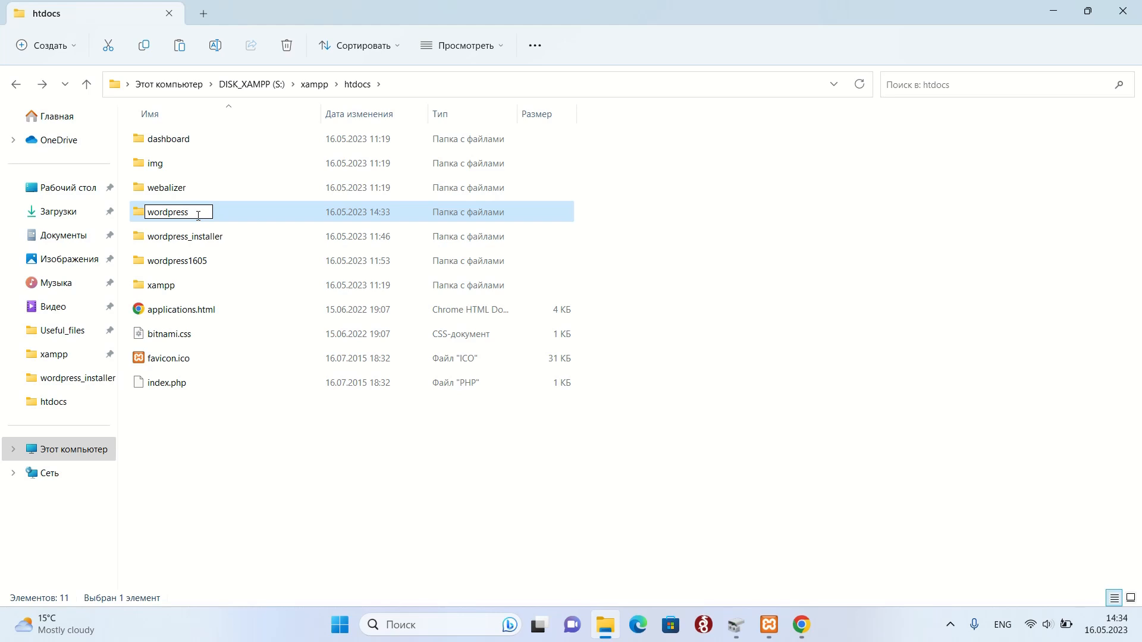
text(20)
key(Return)
click(372, 485)
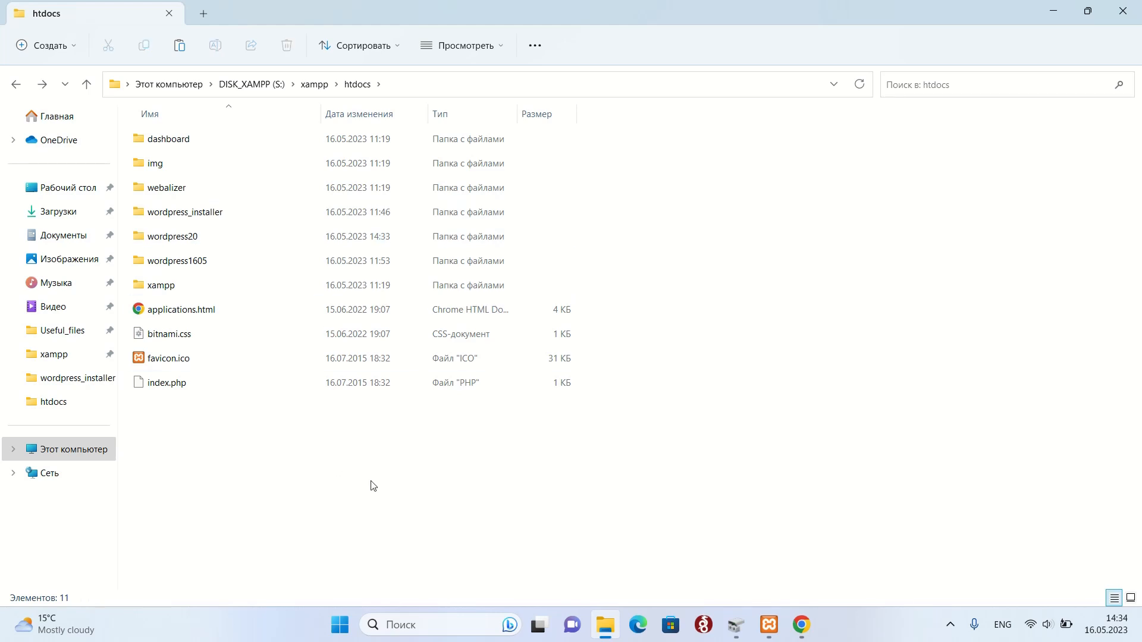
Bring Chrome with the wordpress_20 database in phpMyAdmin back to the front.
mouse_move(809, 623)
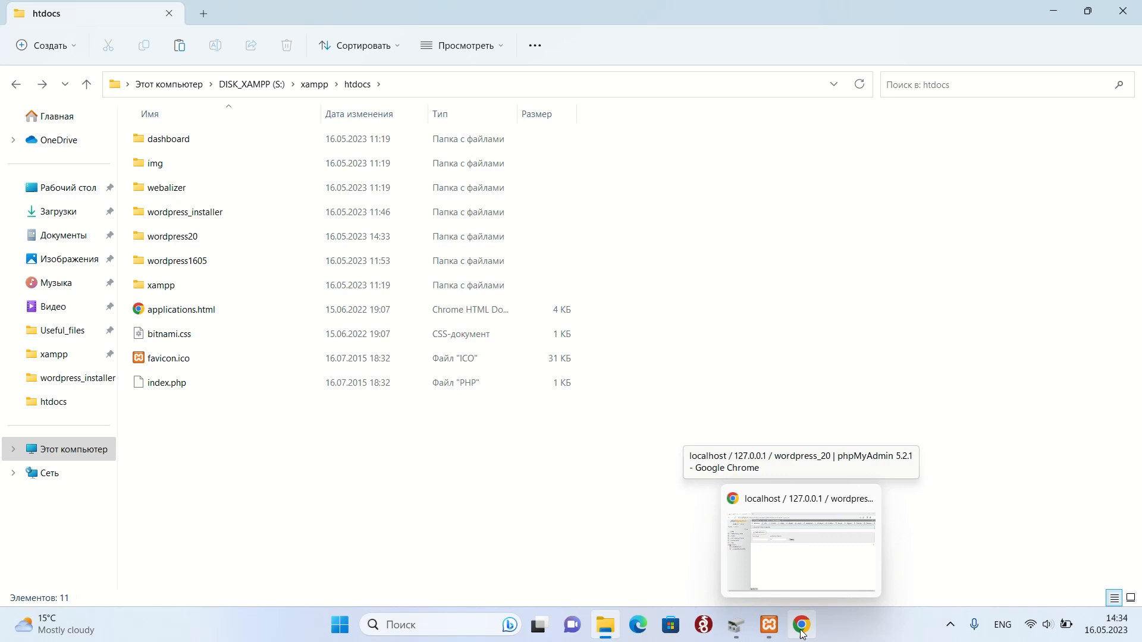
click(951, 625)
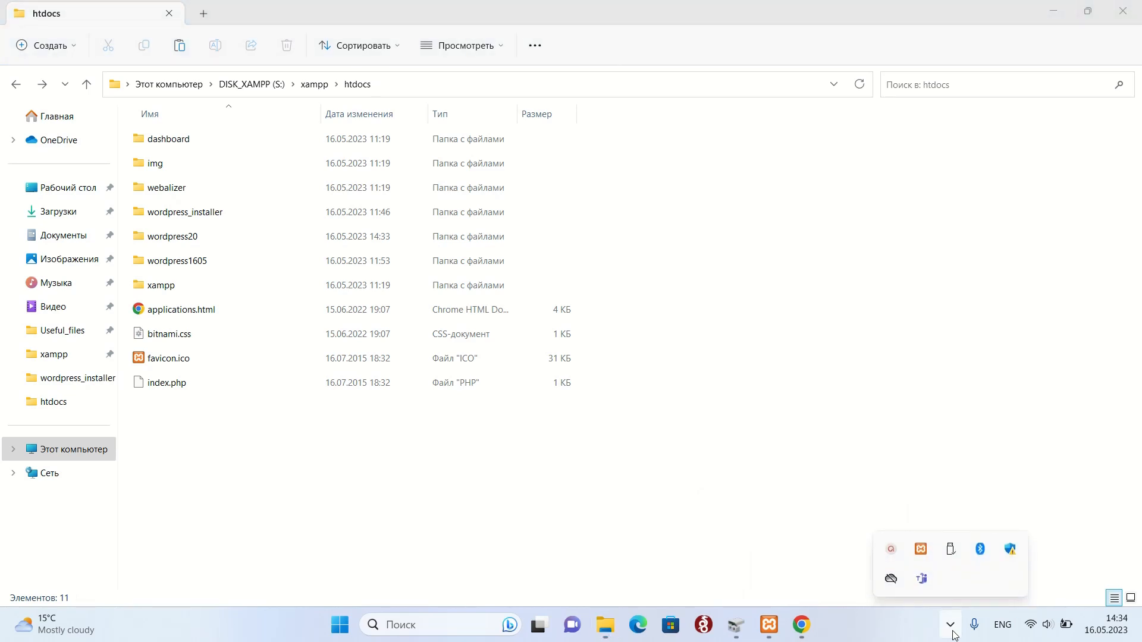
click(952, 631)
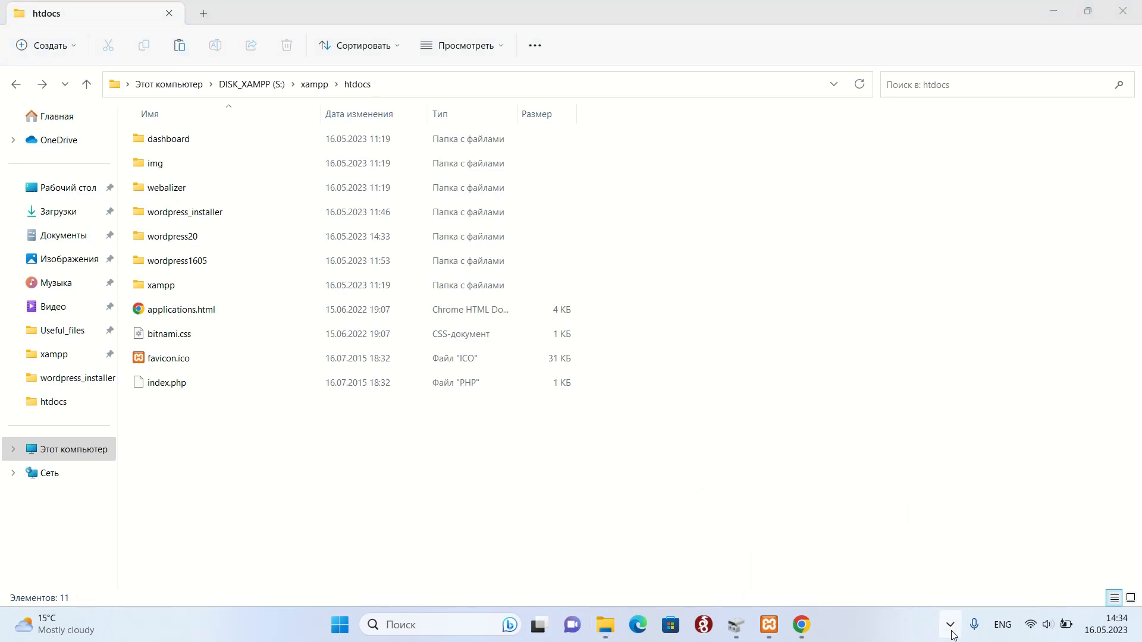
click(812, 630)
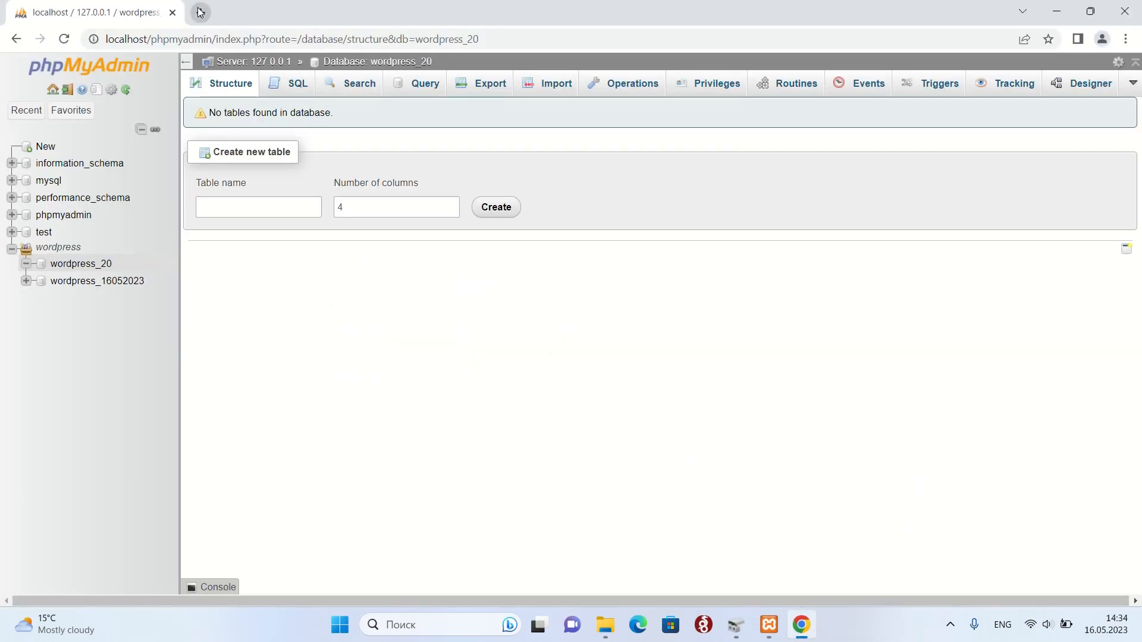
Load localhost/wordpress20/ in a new tab to start the WordPress installer.
click(200, 13)
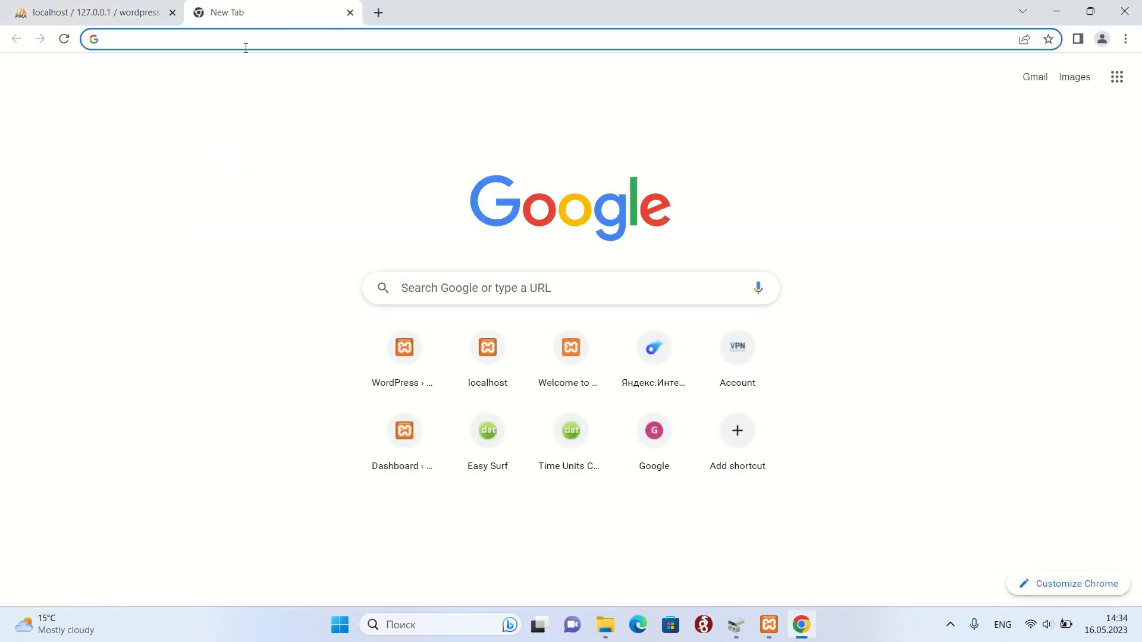
text(word)
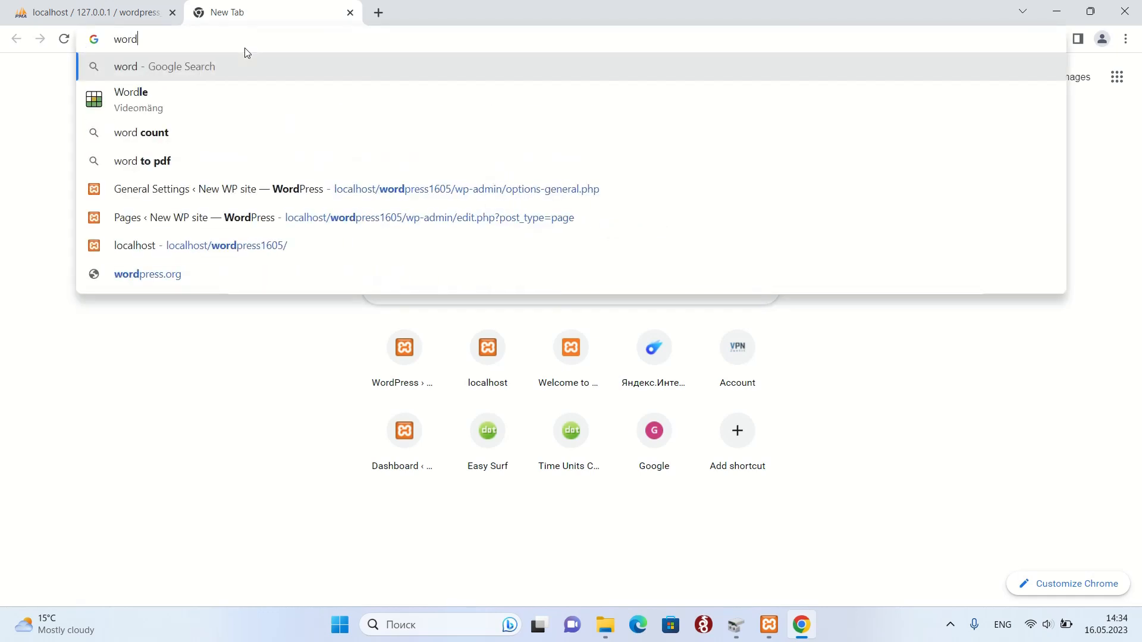
text(press)
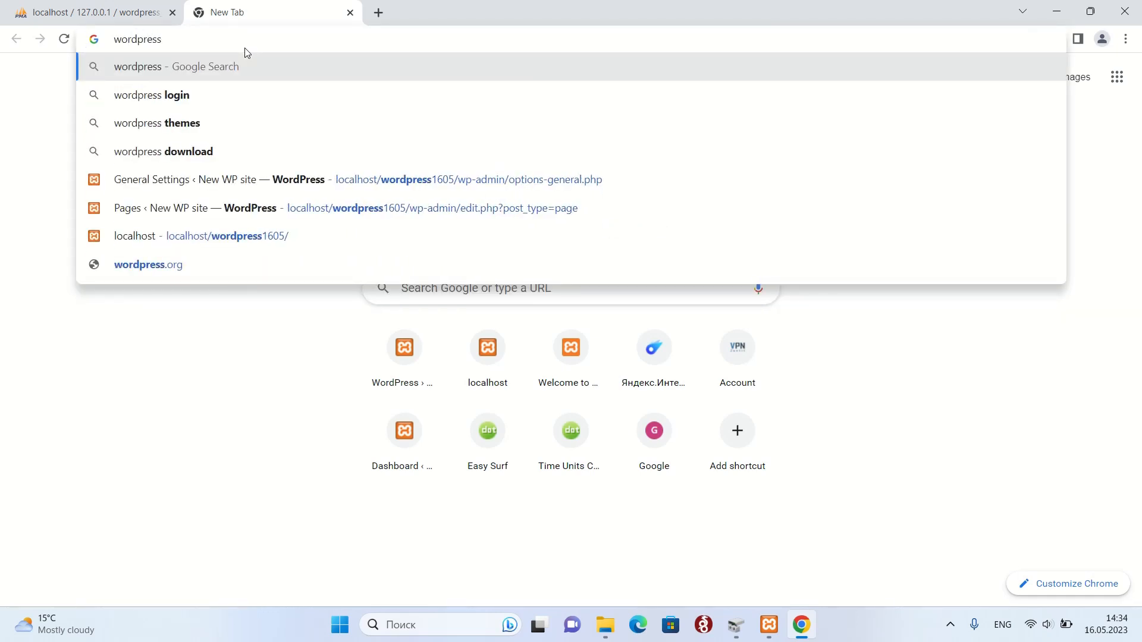
key(BackSpace)
key(BackSpace)
key(BackSpace)
key(BackSpace)
key(BackSpace)
key(BackSpace)
key(BackSpace)
key(BackSpace)
key(BackSpace)
text(localhost/)
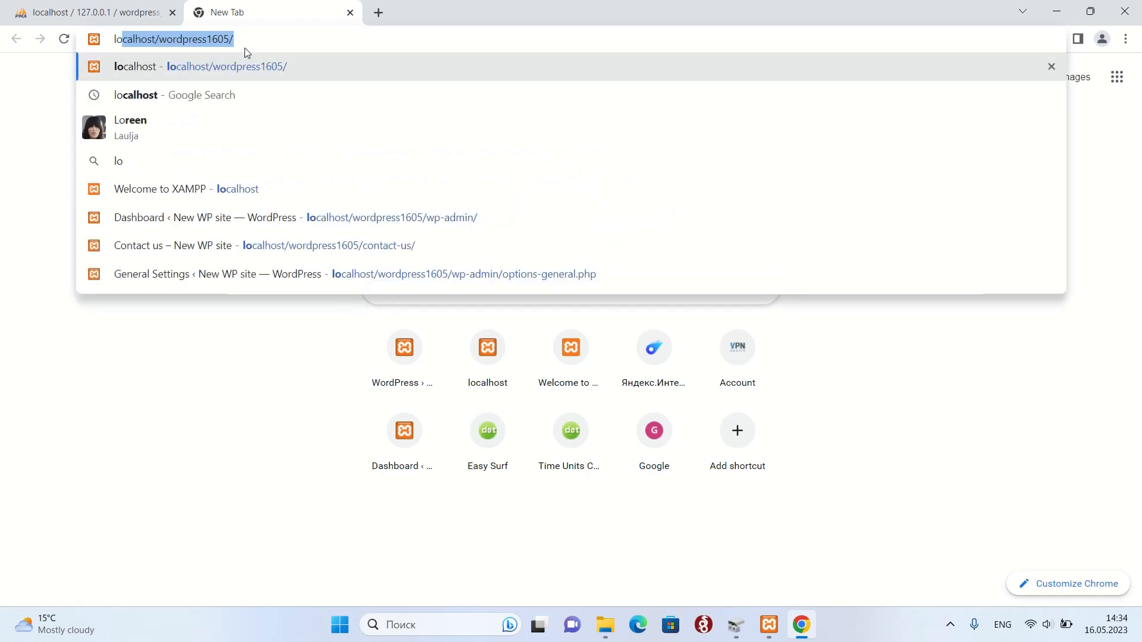
click(272, 43)
drag(236, 40, 207, 40)
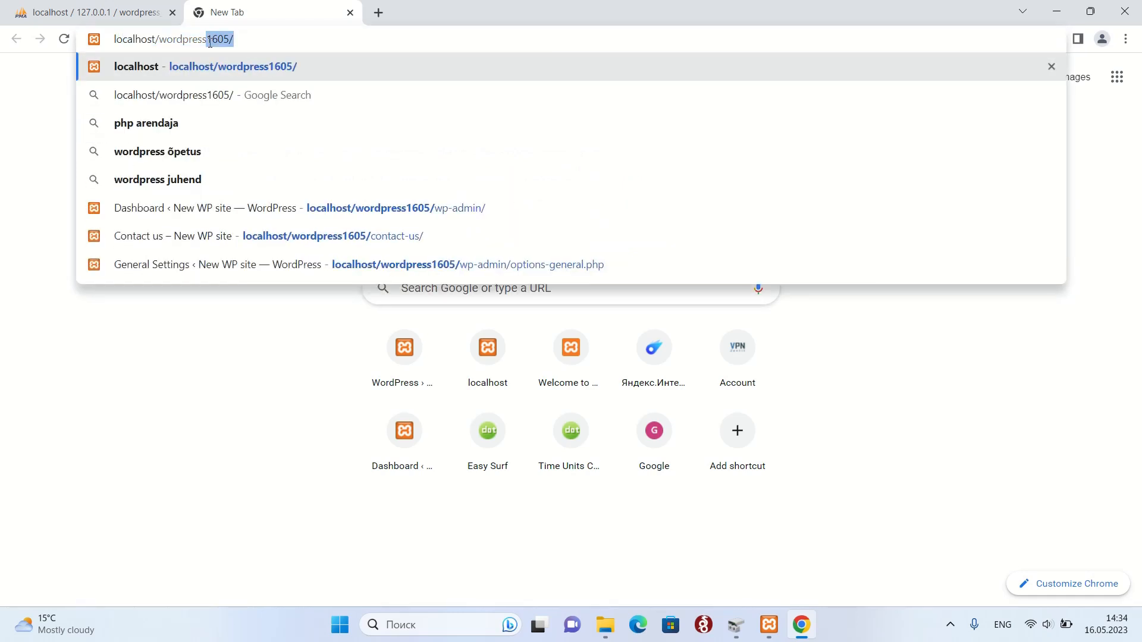
text(20)
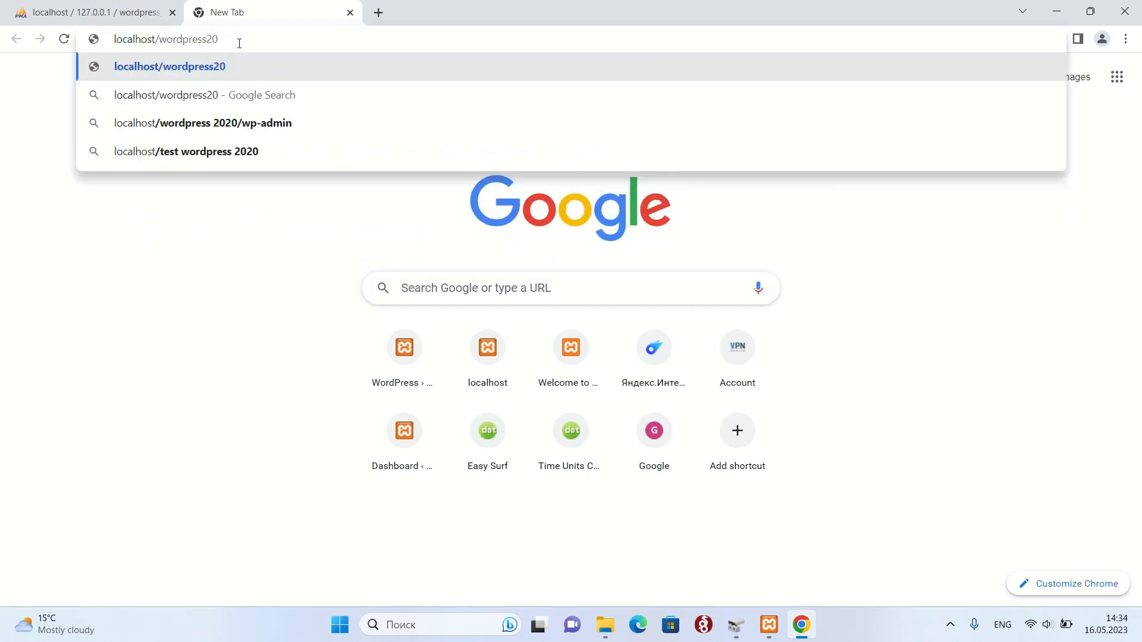
text(/)
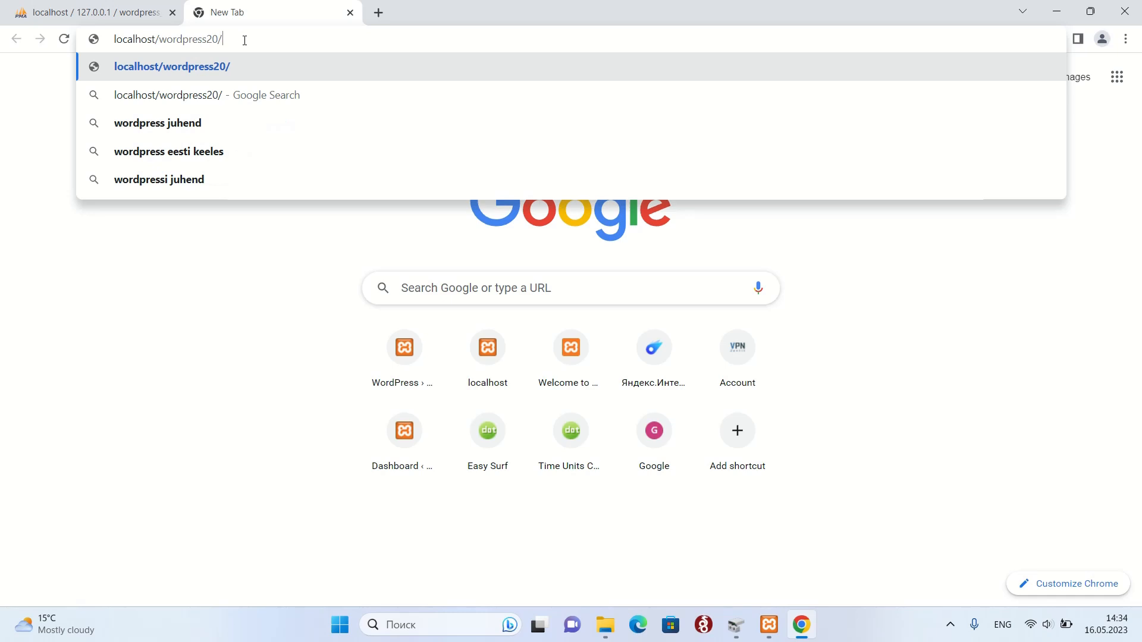
key(Return)
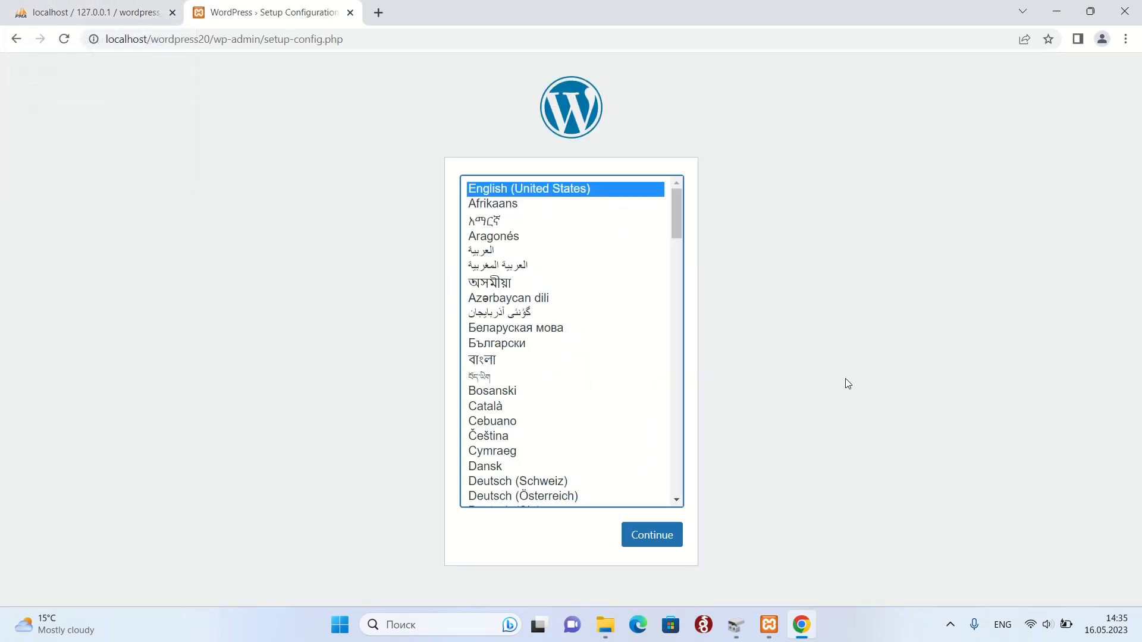
Choose English (UK) as the setup language and proceed to the database details form.
drag(678, 220, 671, 275)
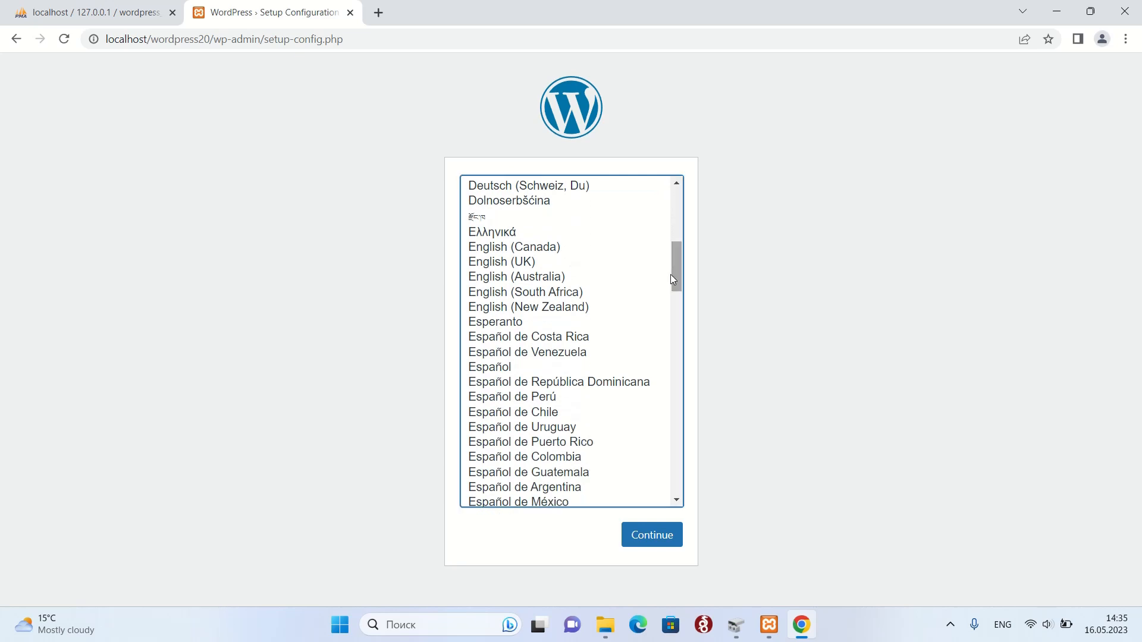
click(518, 262)
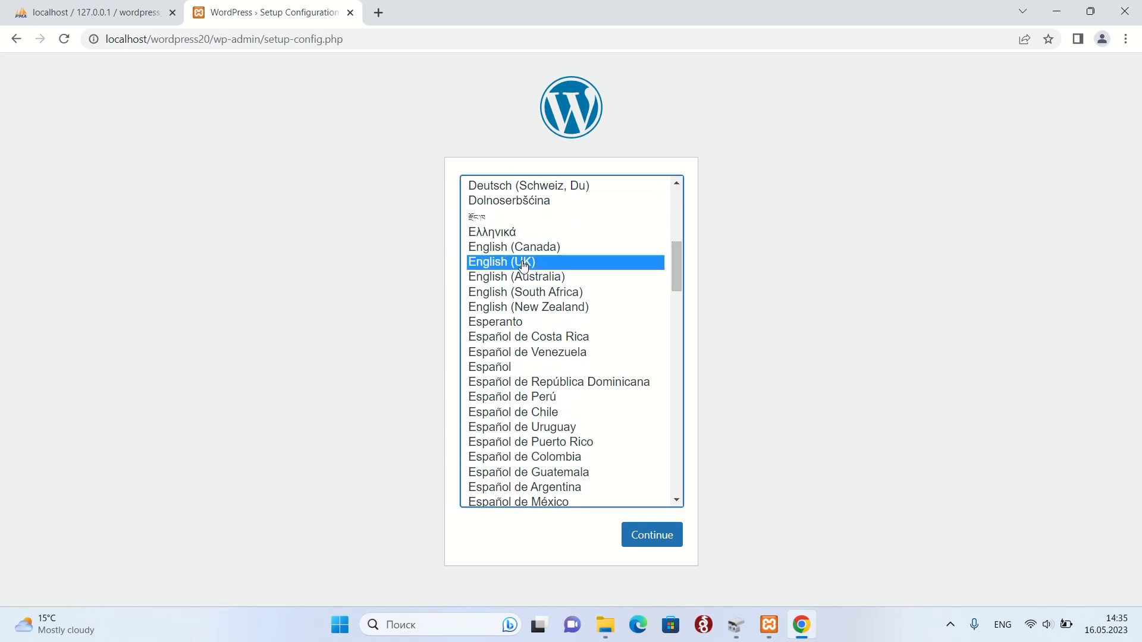
click(664, 536)
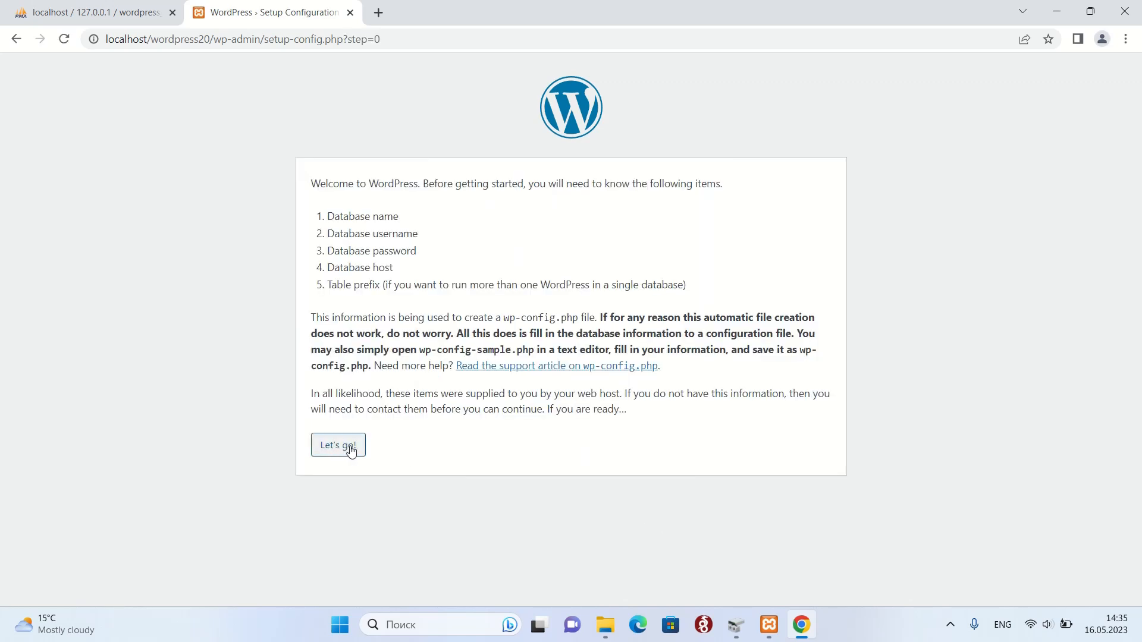
click(351, 448)
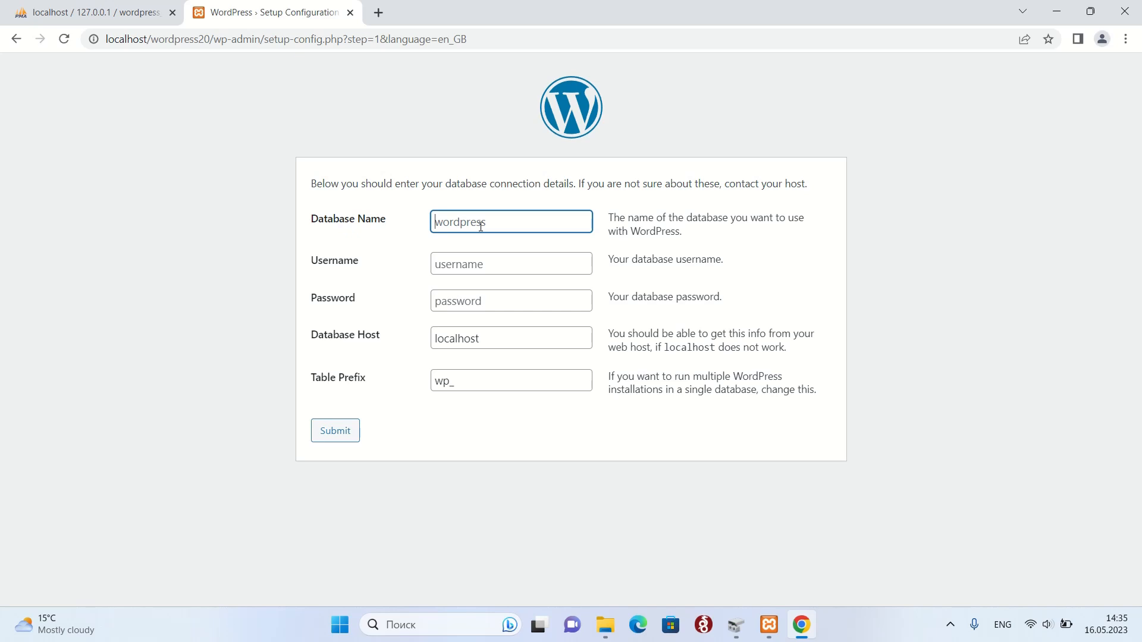
Submit database name wordpress_20 with username root as the connection details.
click(46, 11)
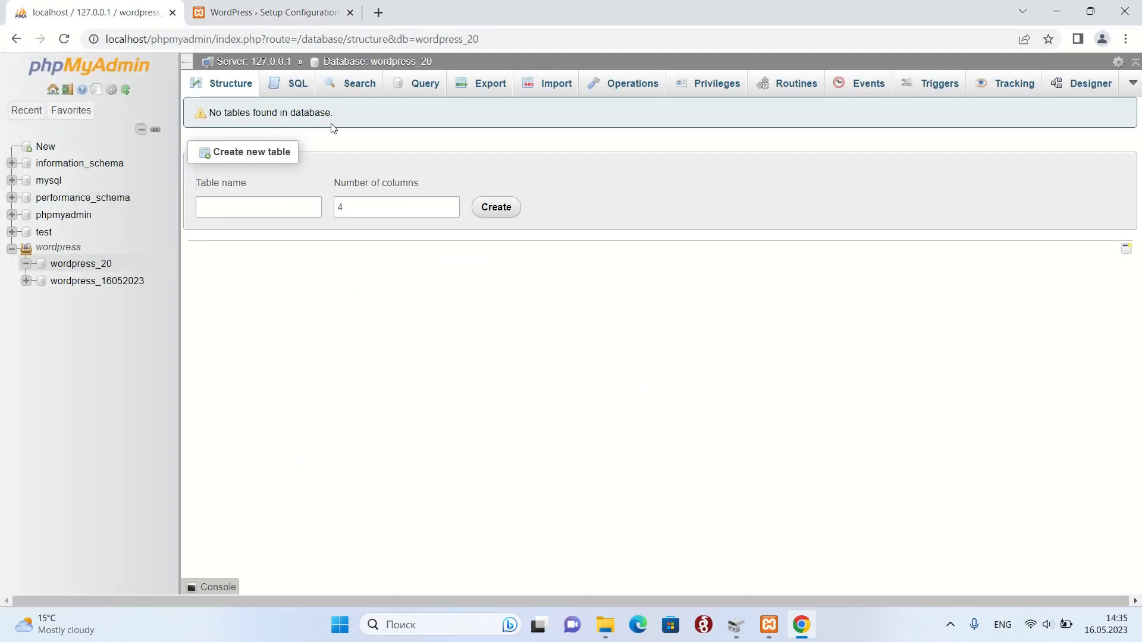
drag(453, 59, 371, 61)
key(ctrl+c)
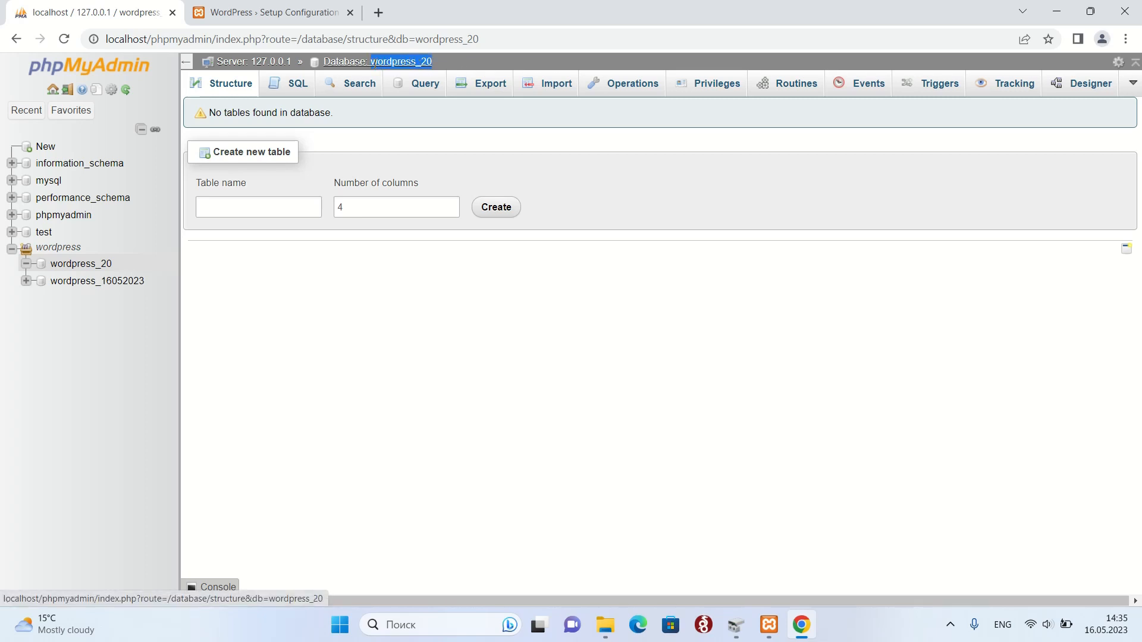
click(226, 12)
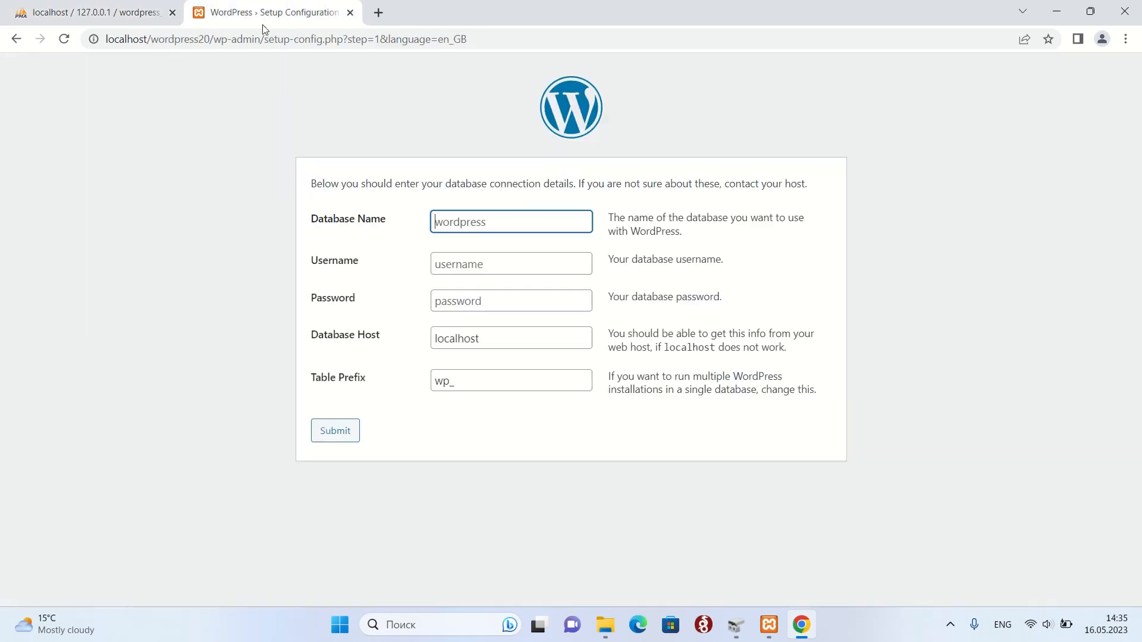
key(ctrl+v)
click(487, 265)
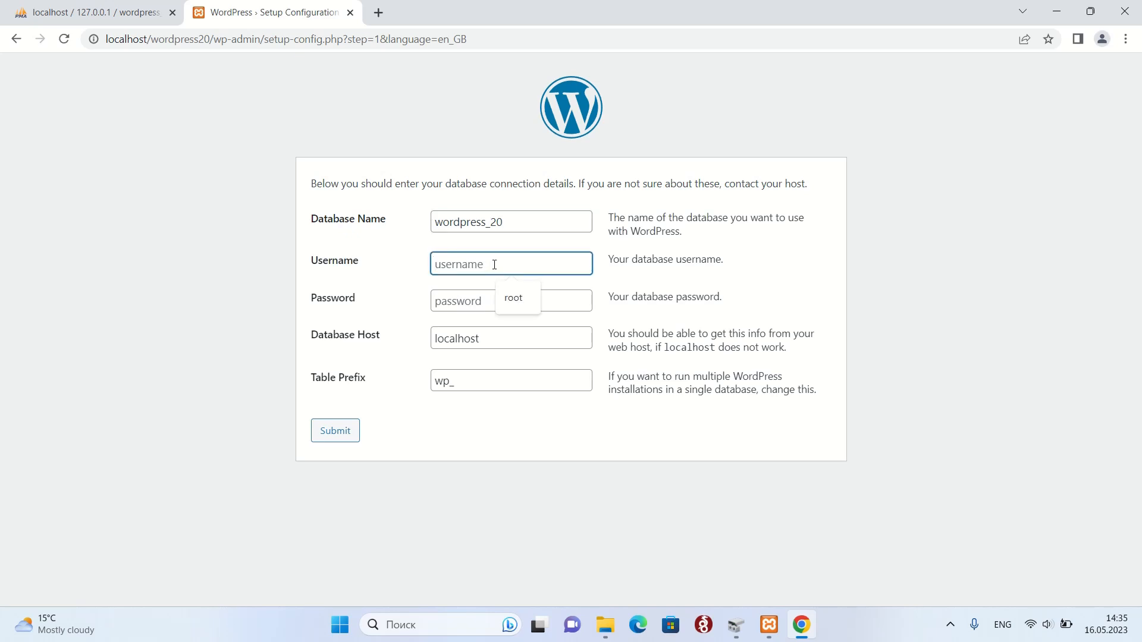
click(517, 297)
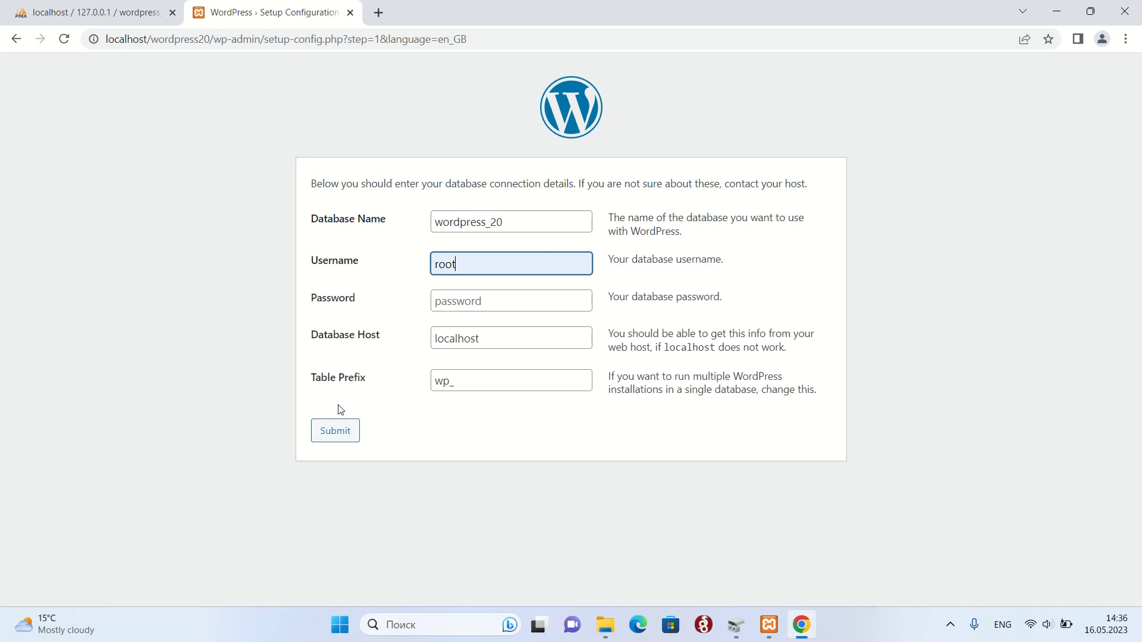
click(347, 436)
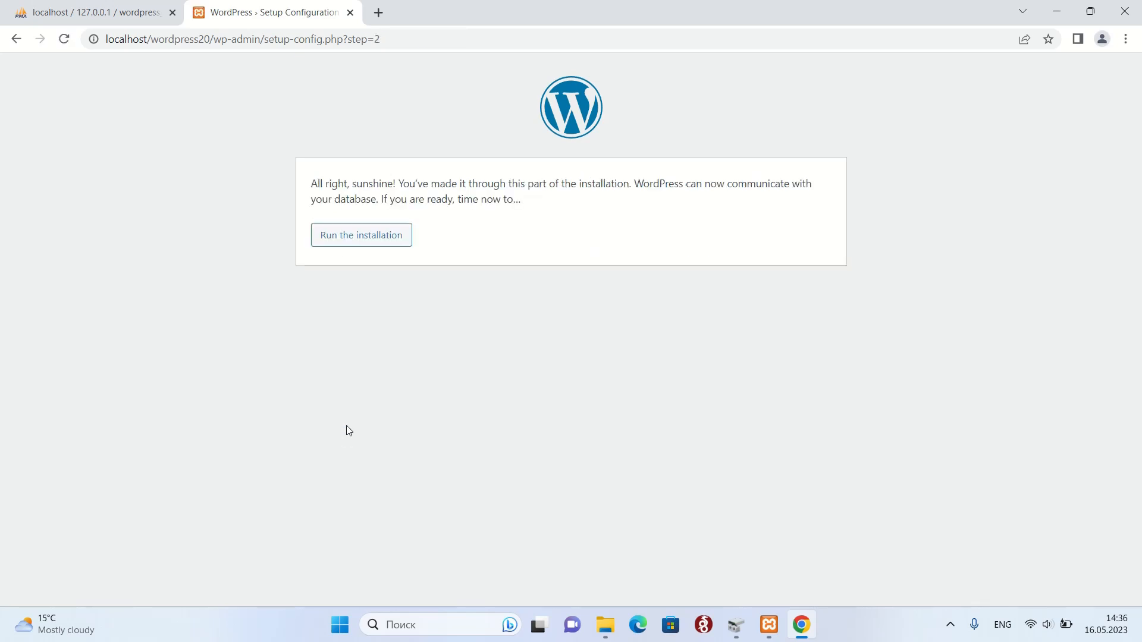
Run the WordPress installation.
click(380, 240)
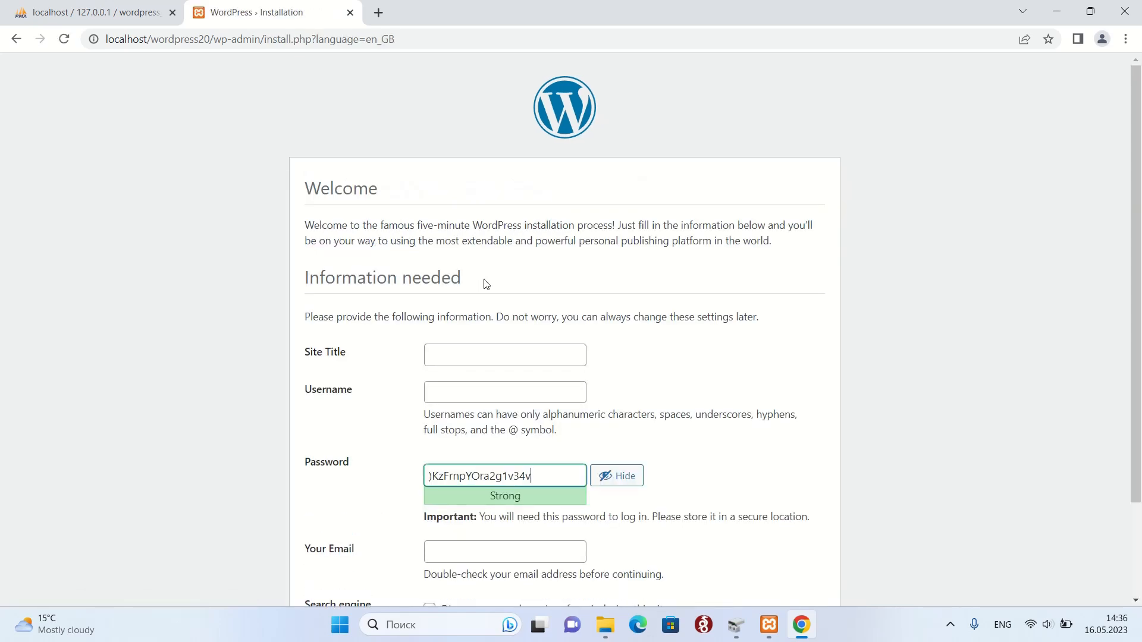
Enter site title 'New WP site' and administrator username admin.
click(481, 356)
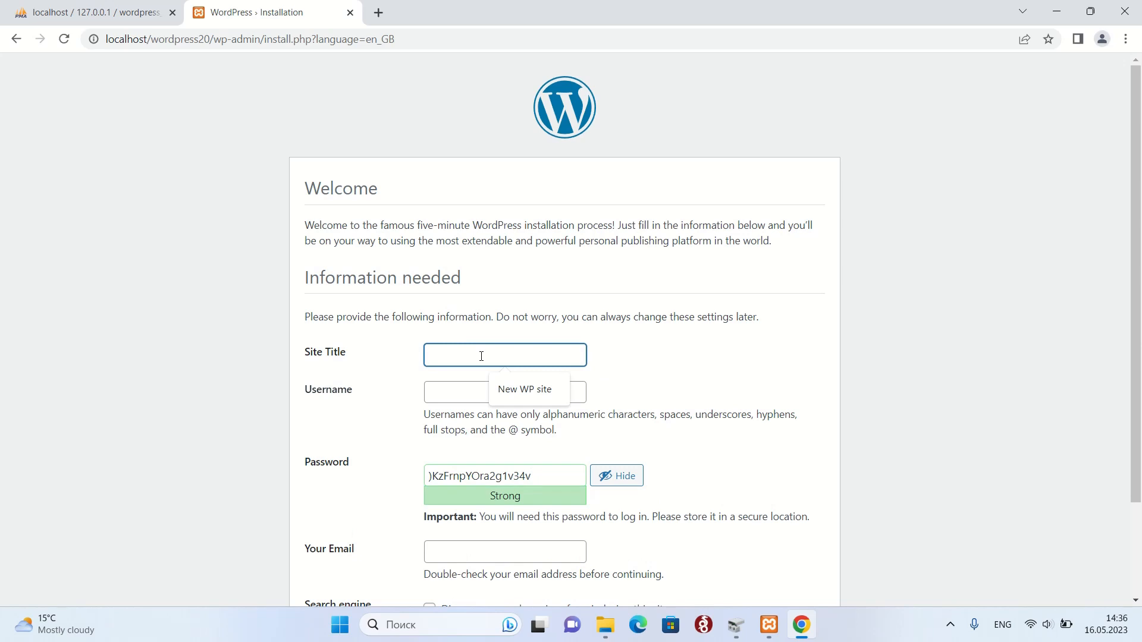
click(515, 390)
click(501, 396)
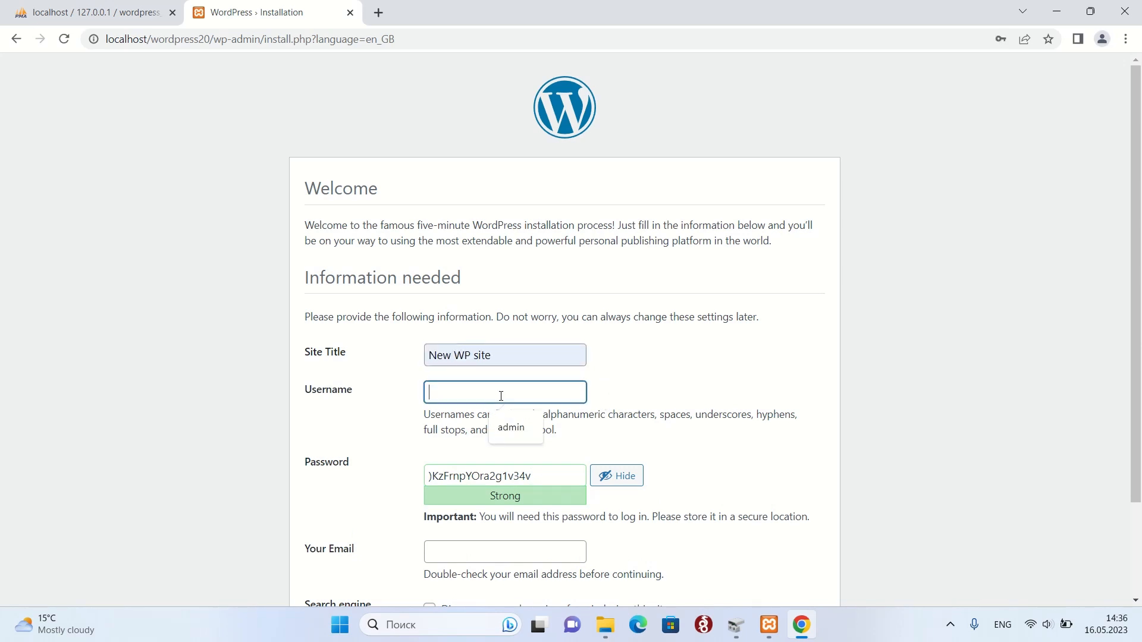
text(admin)
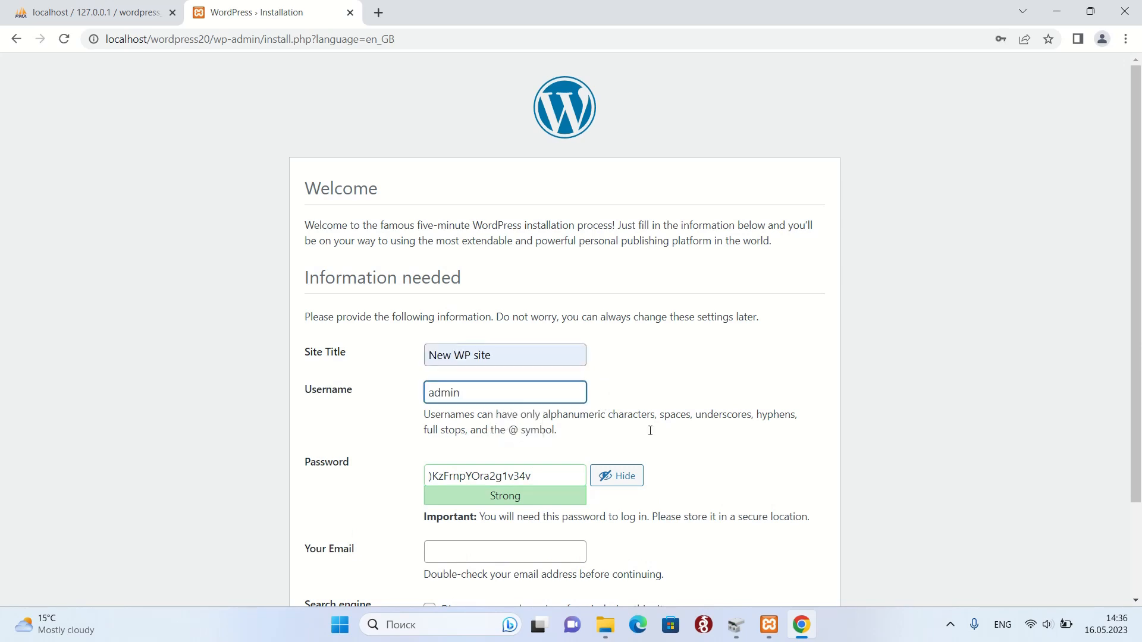
scroll(649, 431, down, 2)
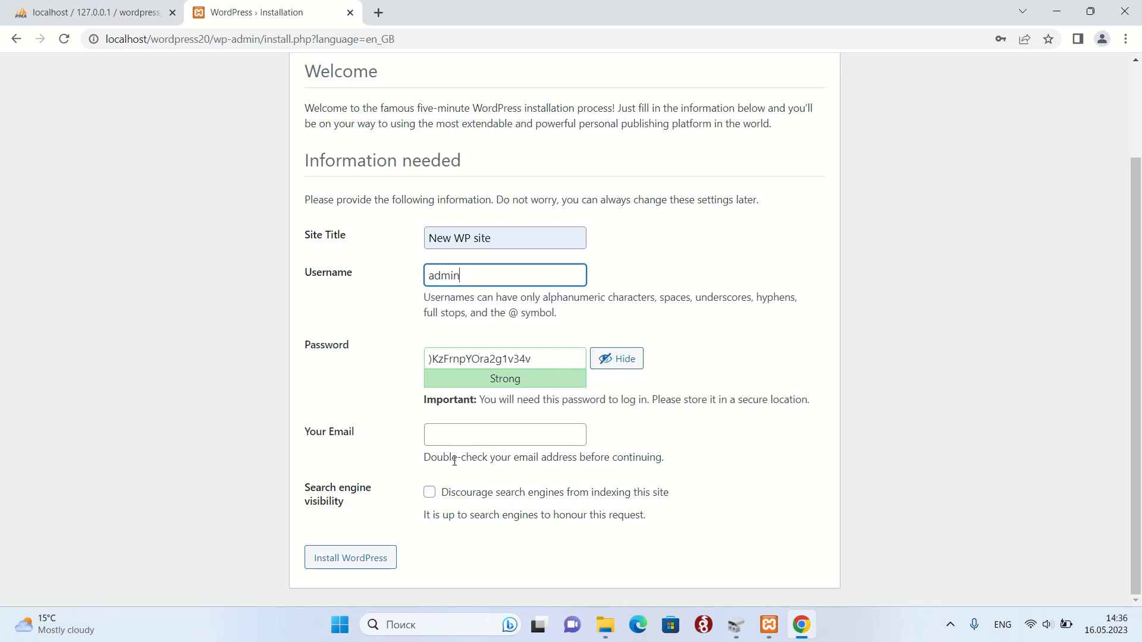
Replace the generated password with a weak password, hide it, and confirm its use.
click(548, 353)
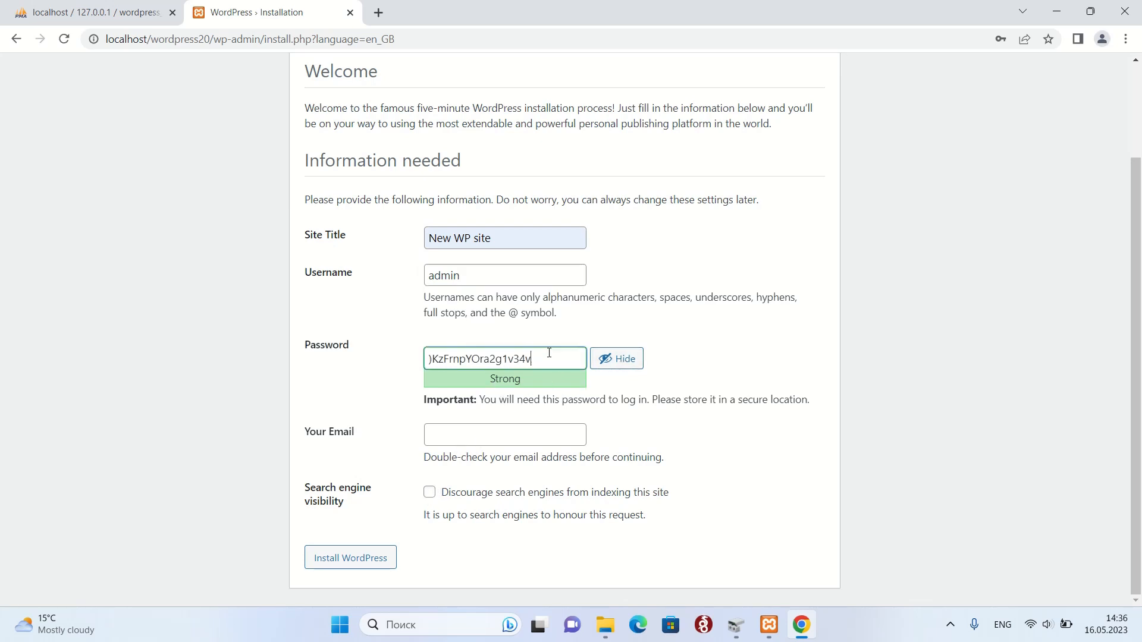
drag(548, 352, 429, 358)
key(BackSpace)
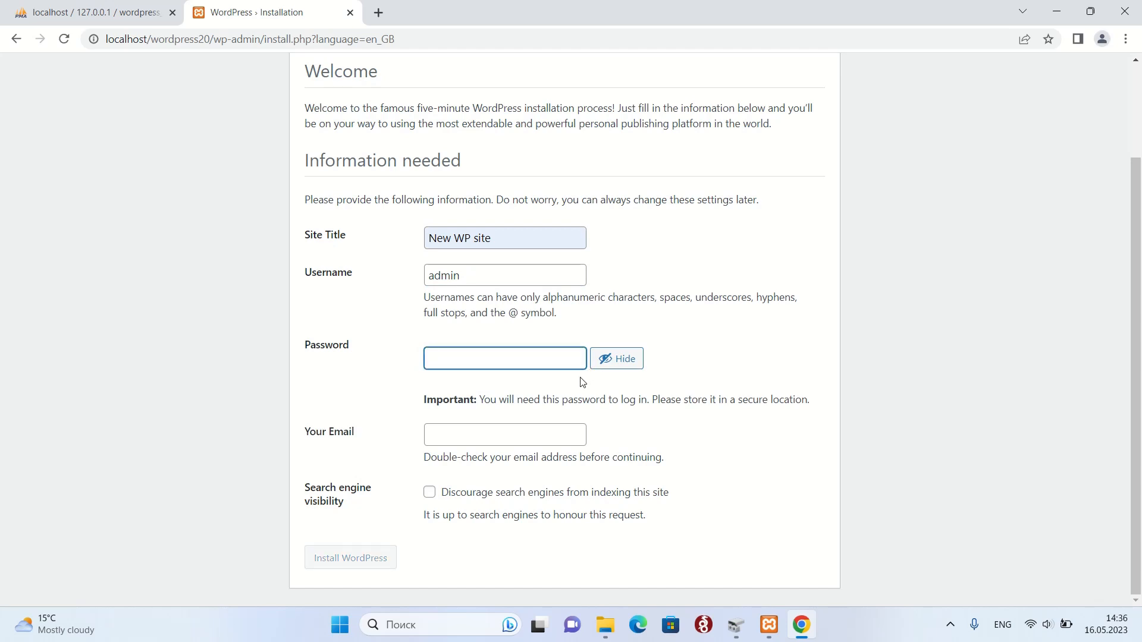
text(pa)
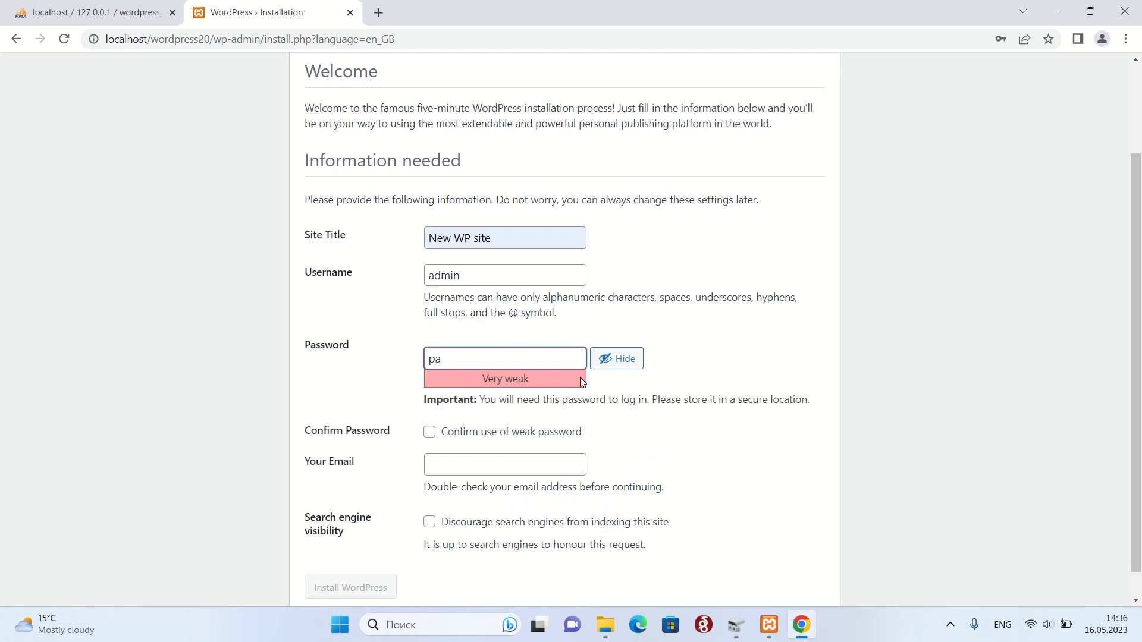
text(ssword)
click(617, 361)
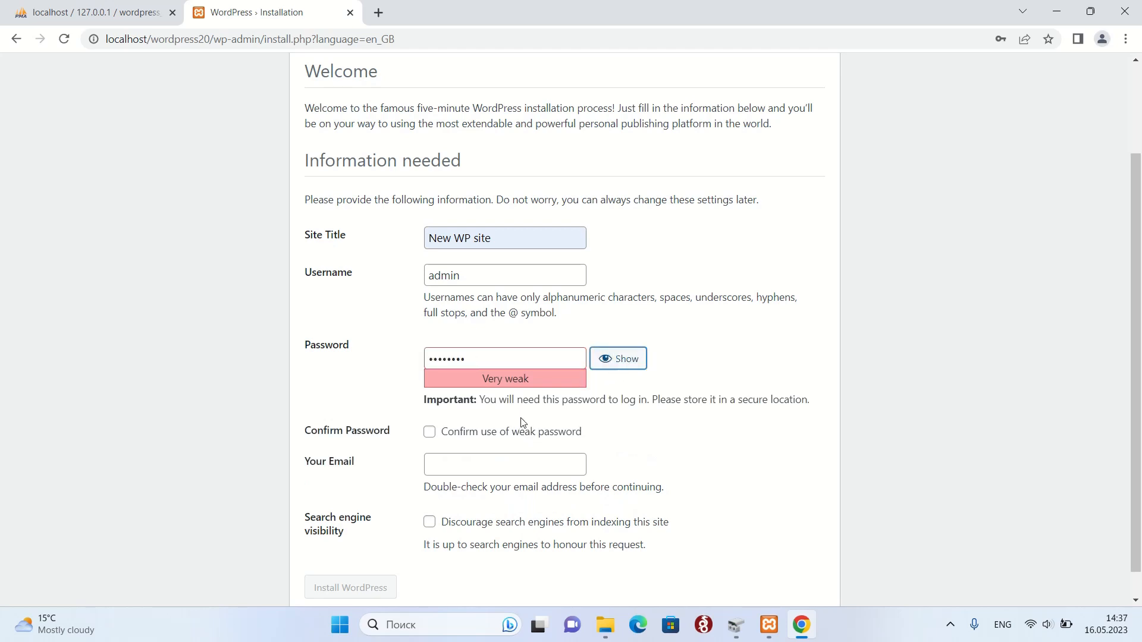
click(428, 432)
Fill in the admin e-mail address from the saved autofill entry.
scroll(819, 470, down, 1)
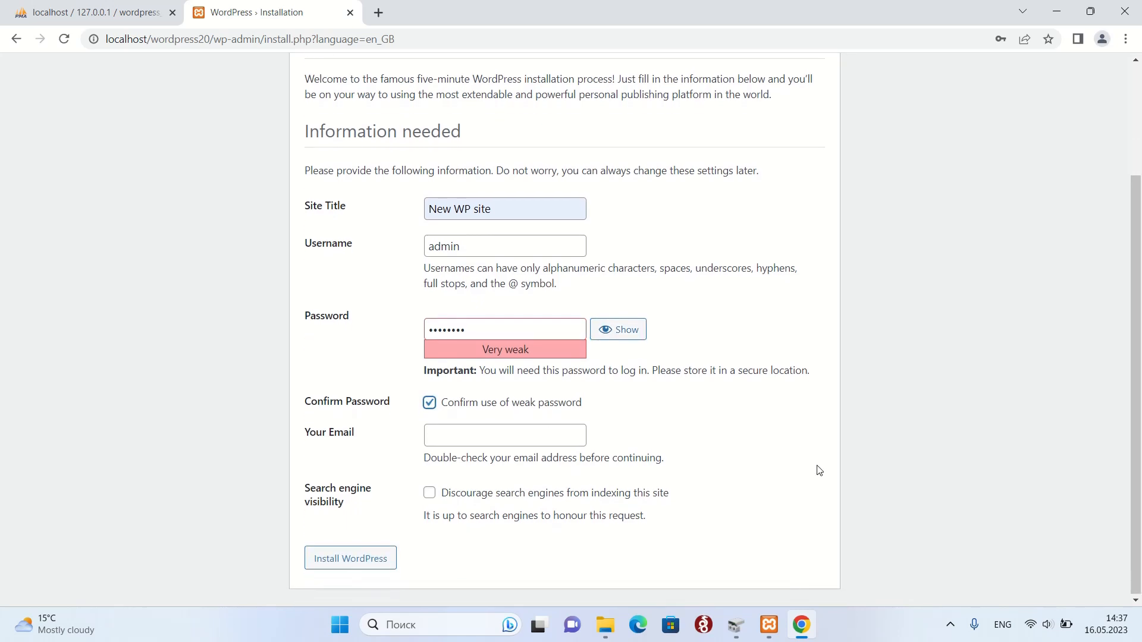
click(451, 440)
text(a)
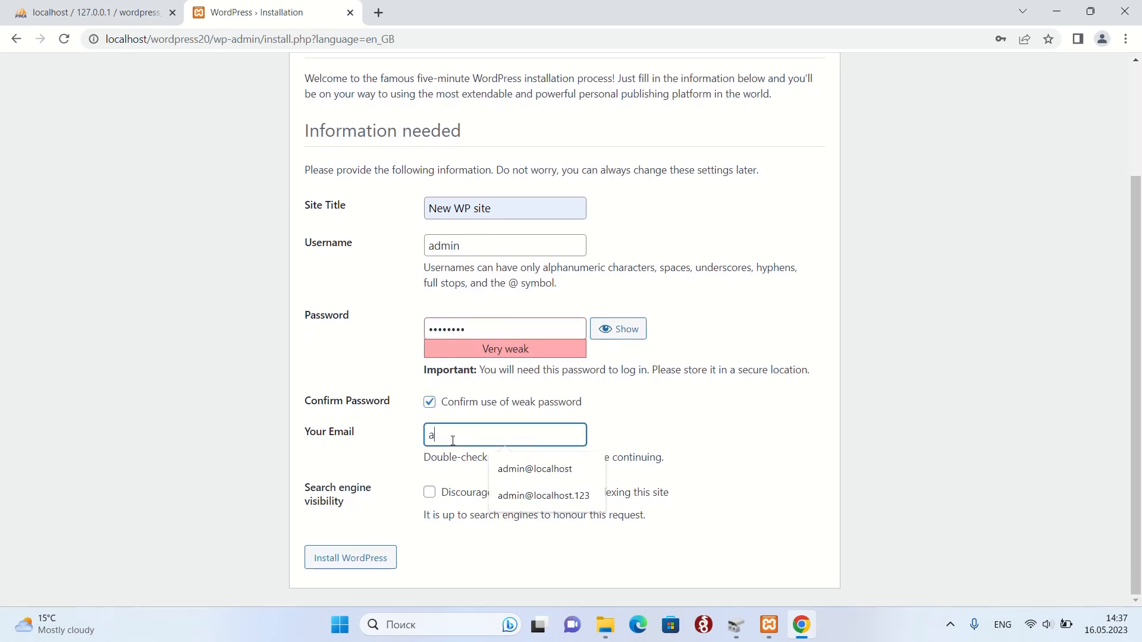
text(dmin@localhost.123)
click(543, 495)
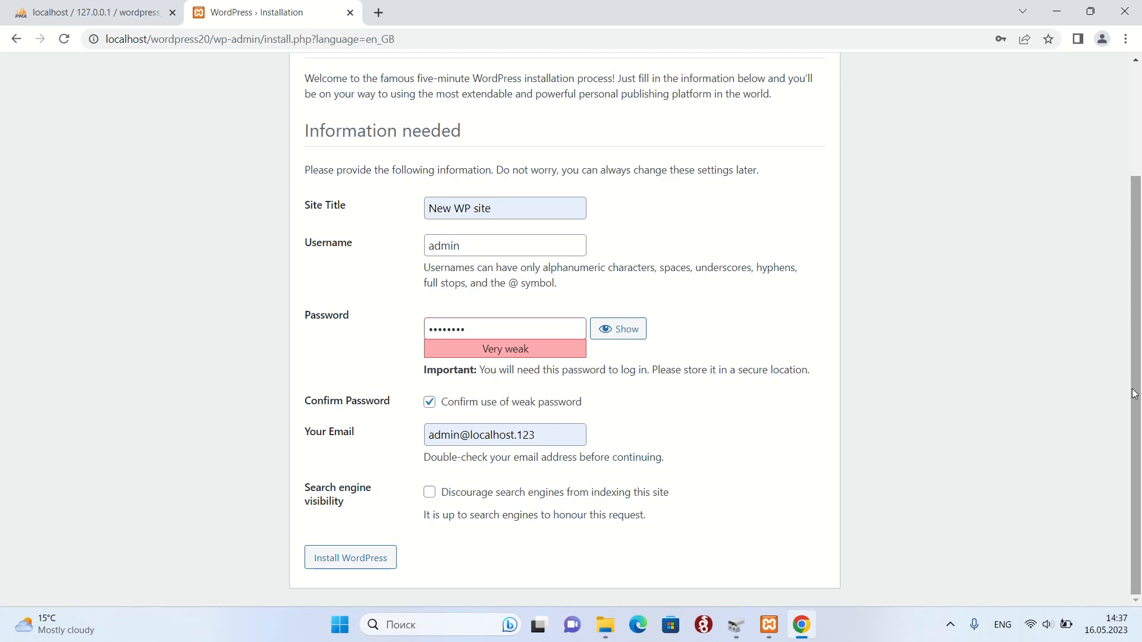
drag(1131, 392, 1118, 427)
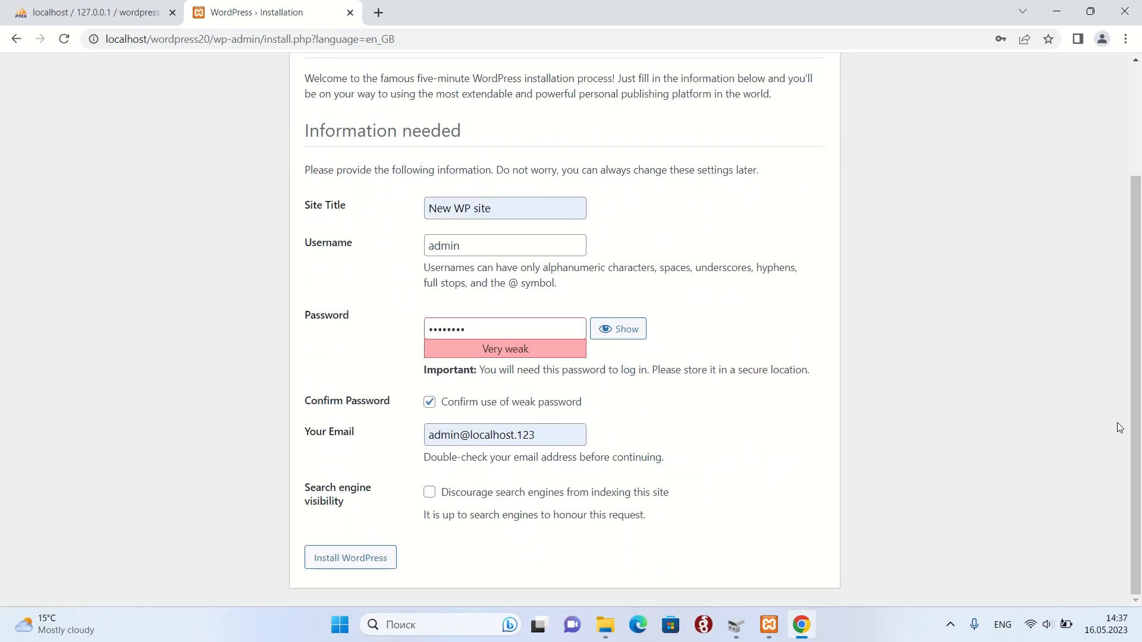
Install WordPress, then log in as admin with the account password.
click(353, 562)
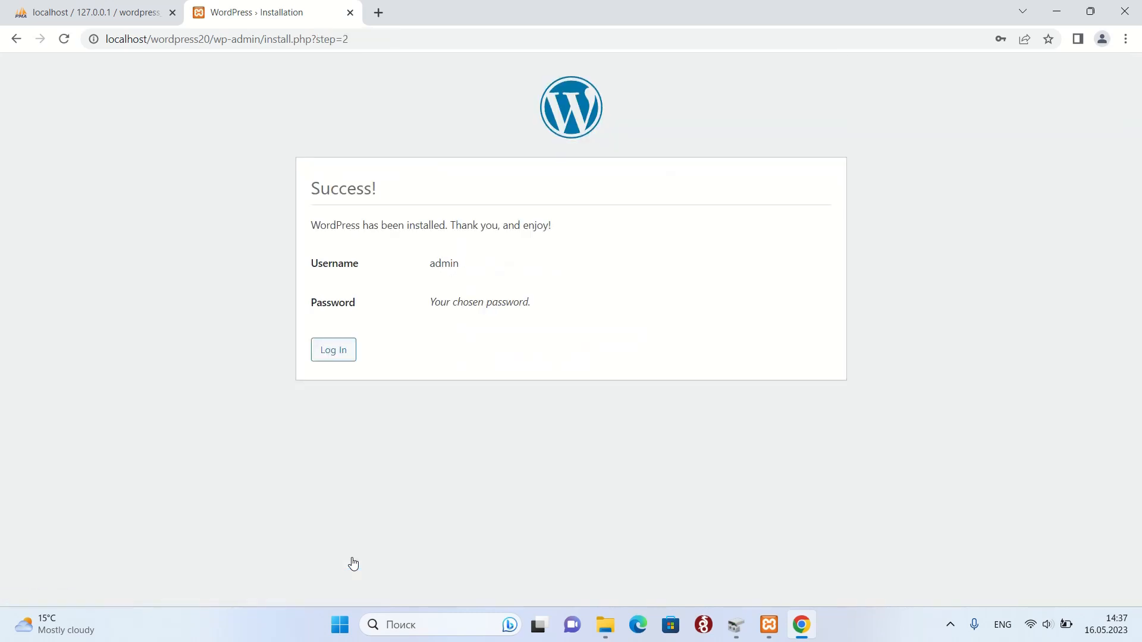
click(330, 356)
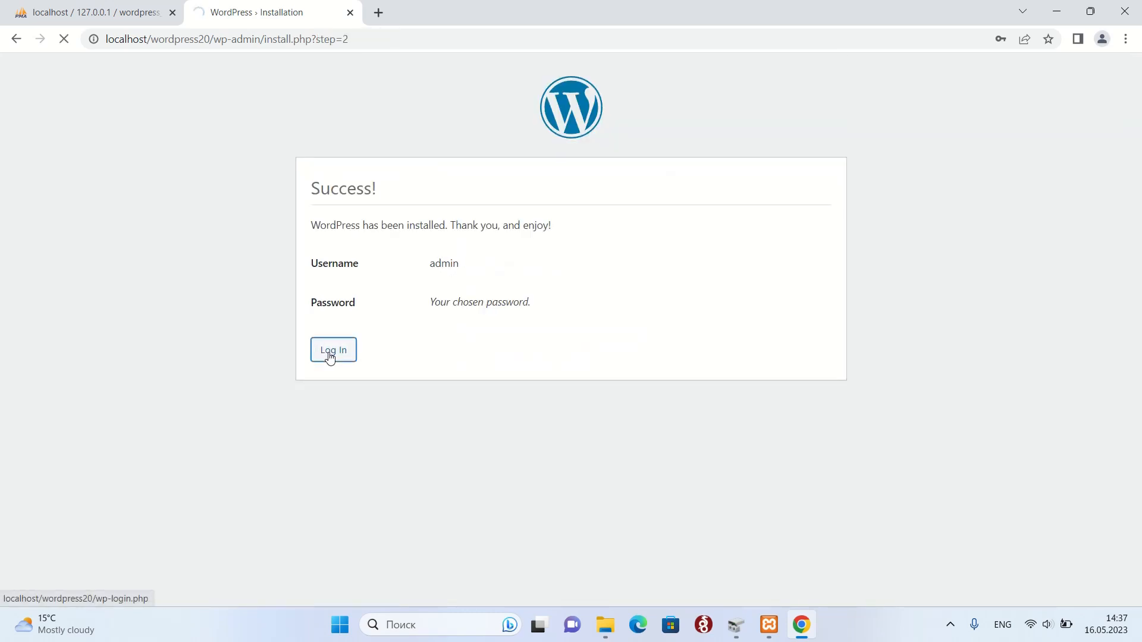
text(a)
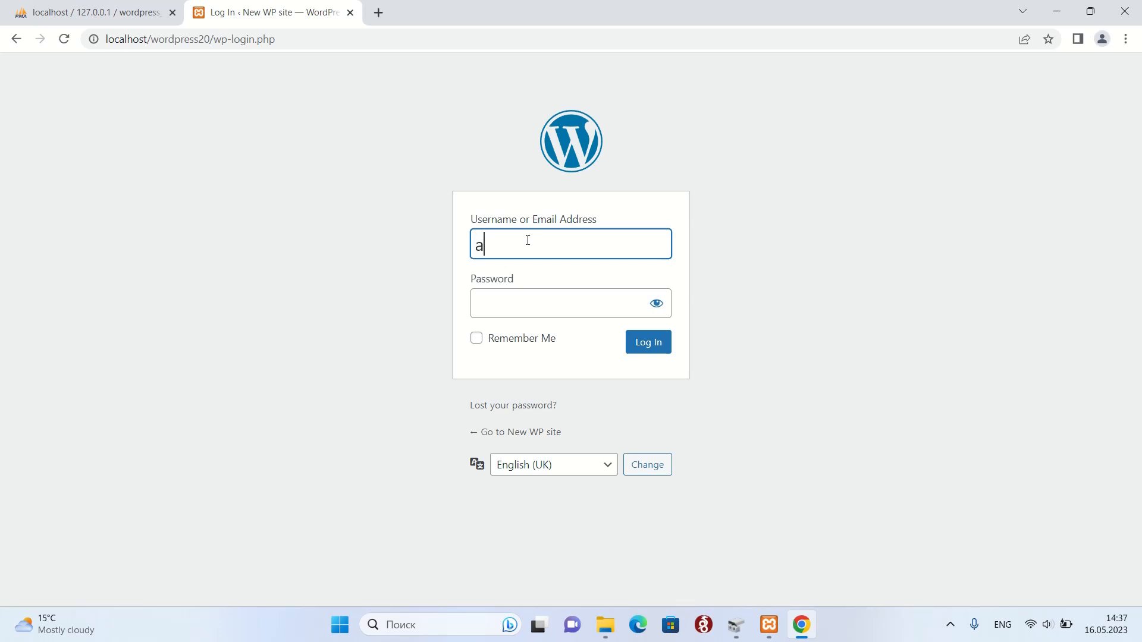
text(dmin)
key(Tab)
text(1234)
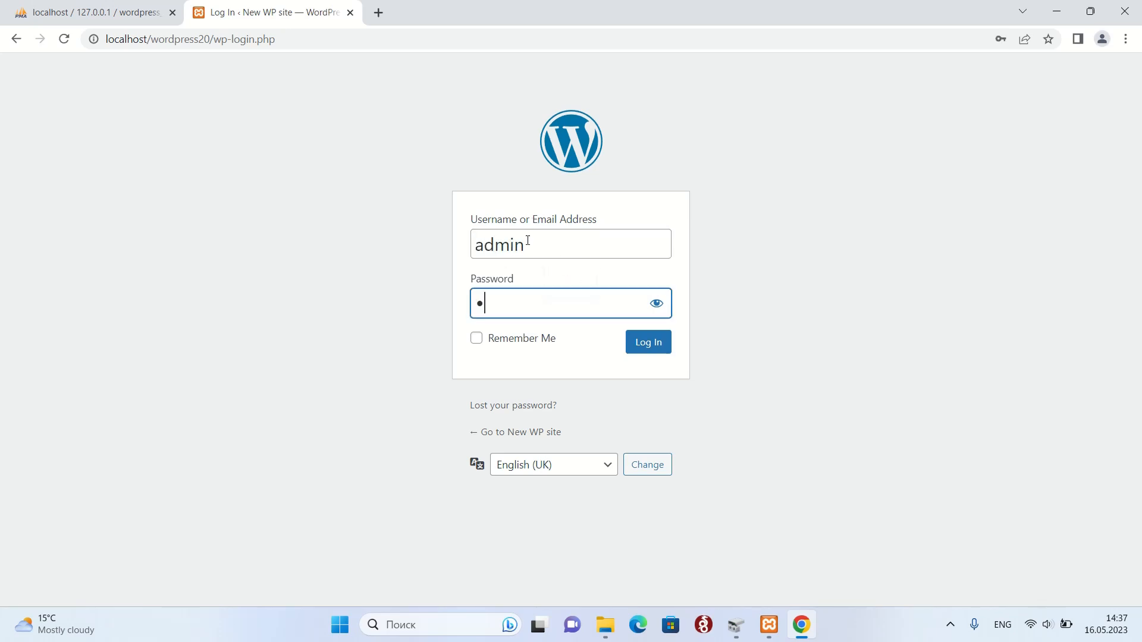
text(5678)
click(659, 348)
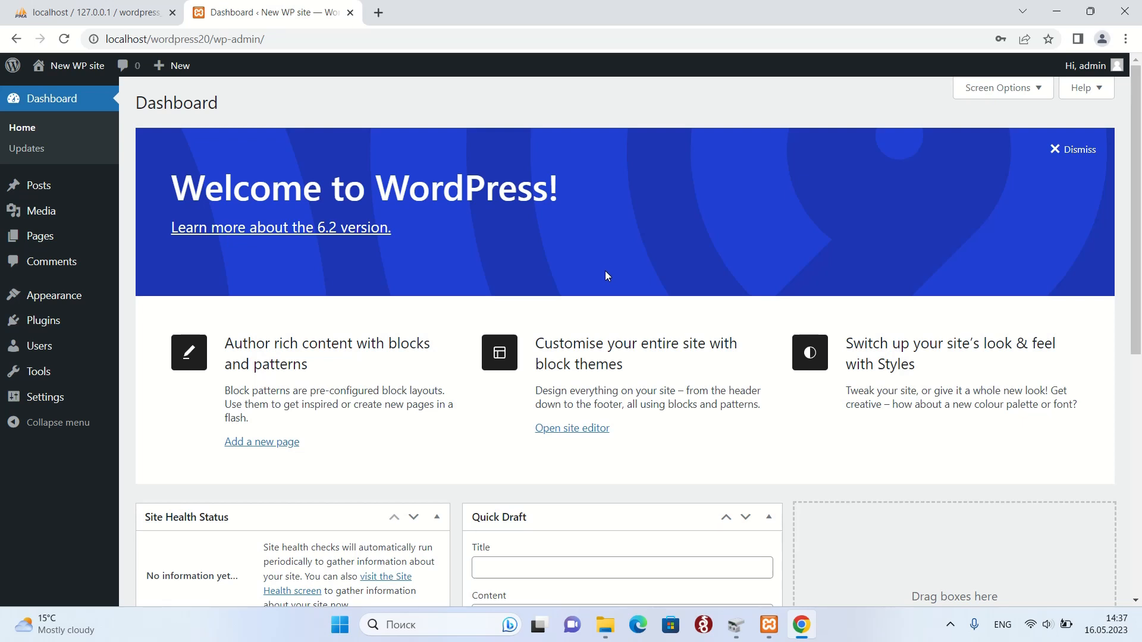
Change the Sample Page's visibility from Public to Private and return to the Pages list.
scroll(606, 273, down, 1)
scroll(606, 274, up, 1)
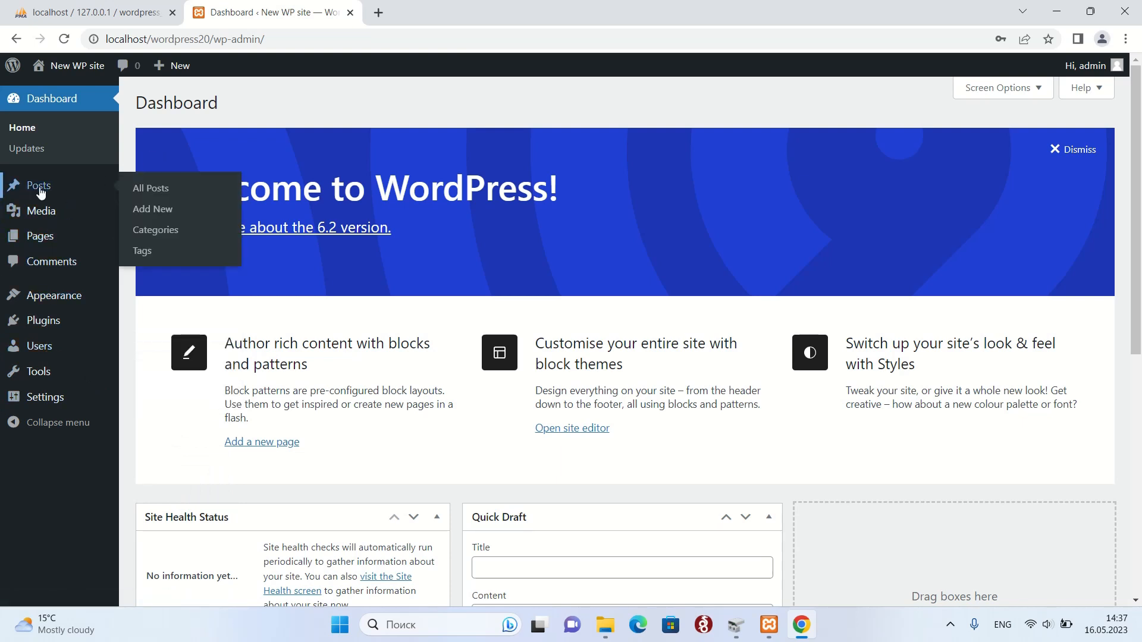
click(56, 241)
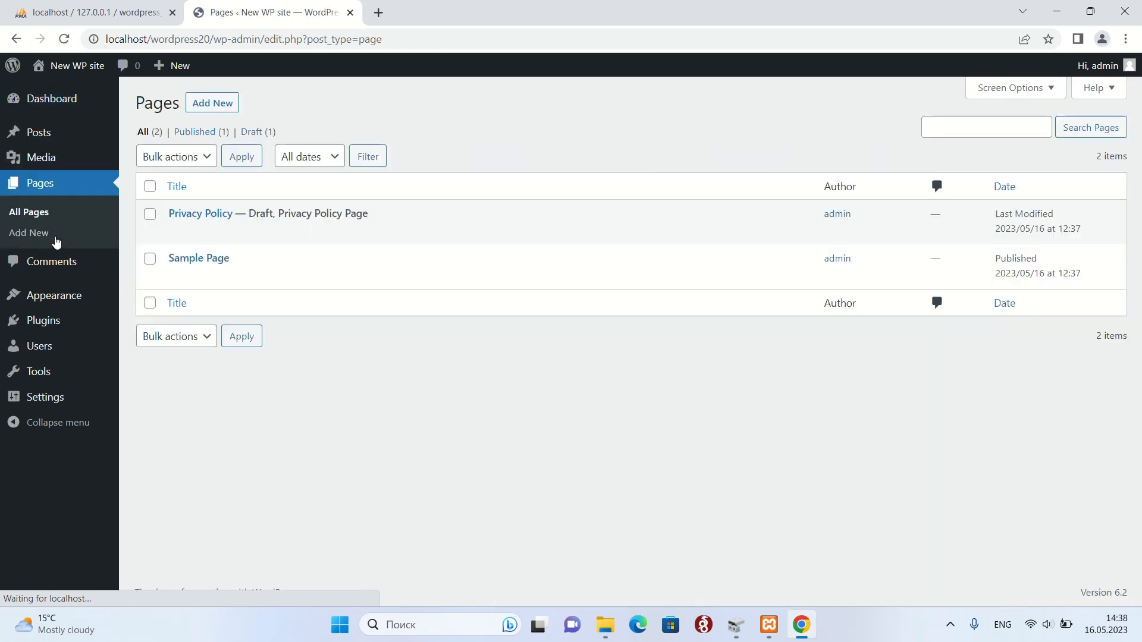
click(179, 279)
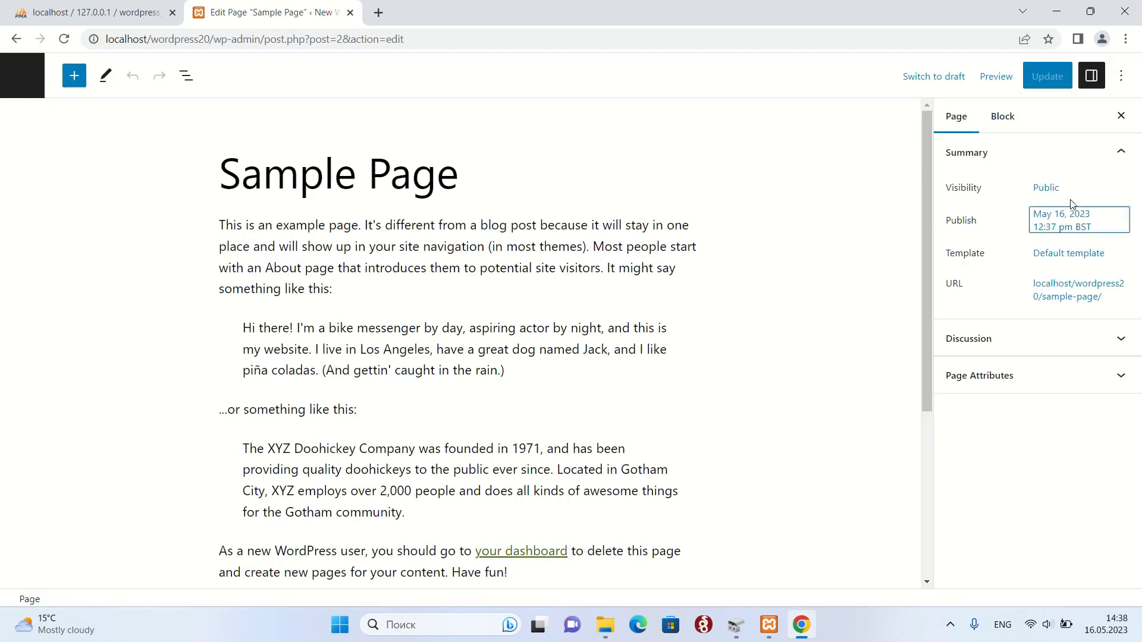
click(1045, 188)
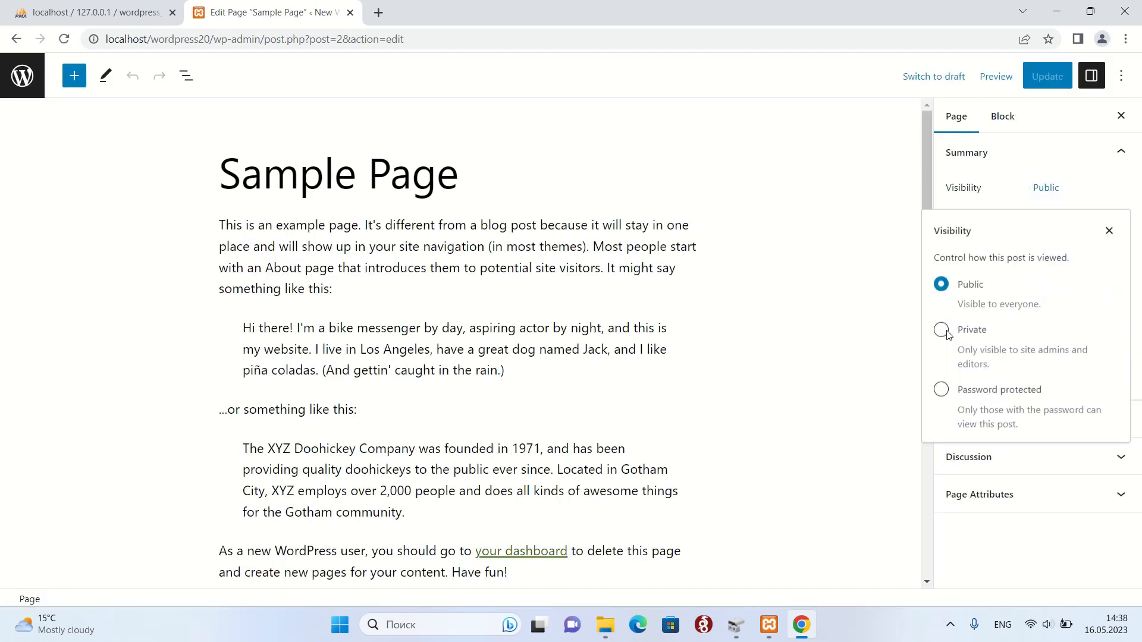
click(943, 331)
click(670, 346)
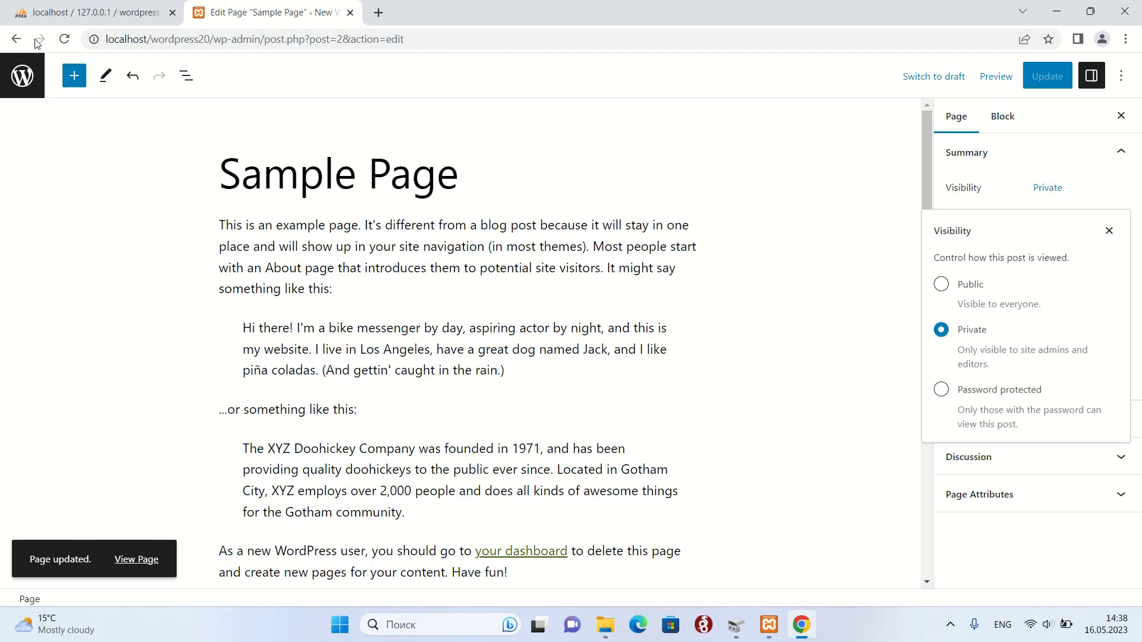
click(24, 75)
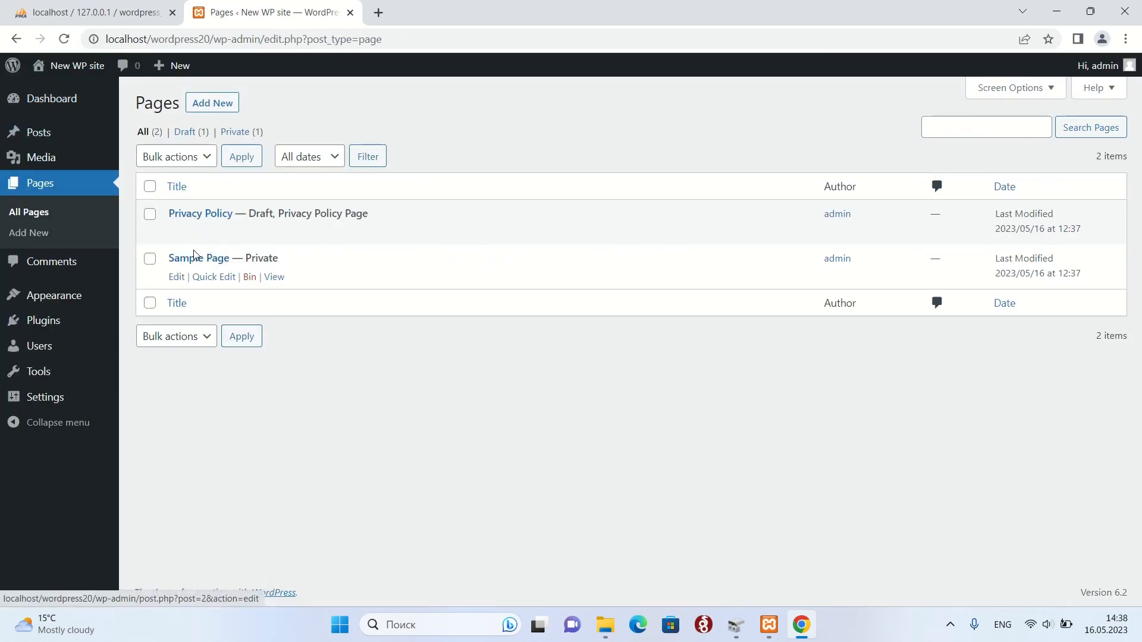
Publish the Privacy Policy page with Private visibility and go back to the Pages list.
click(177, 277)
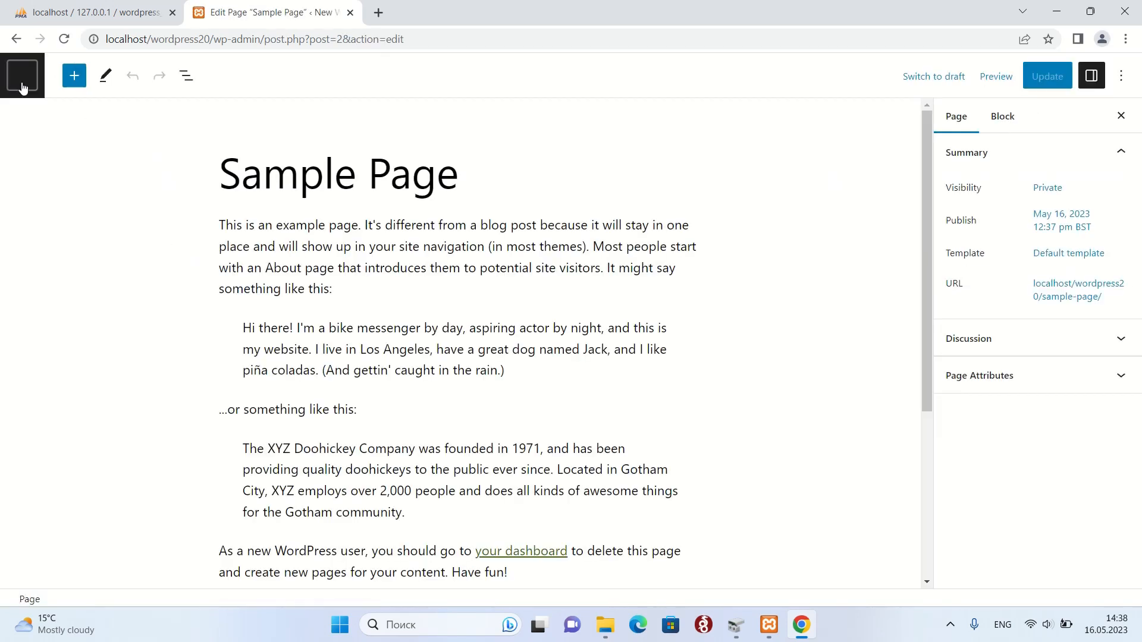
click(22, 83)
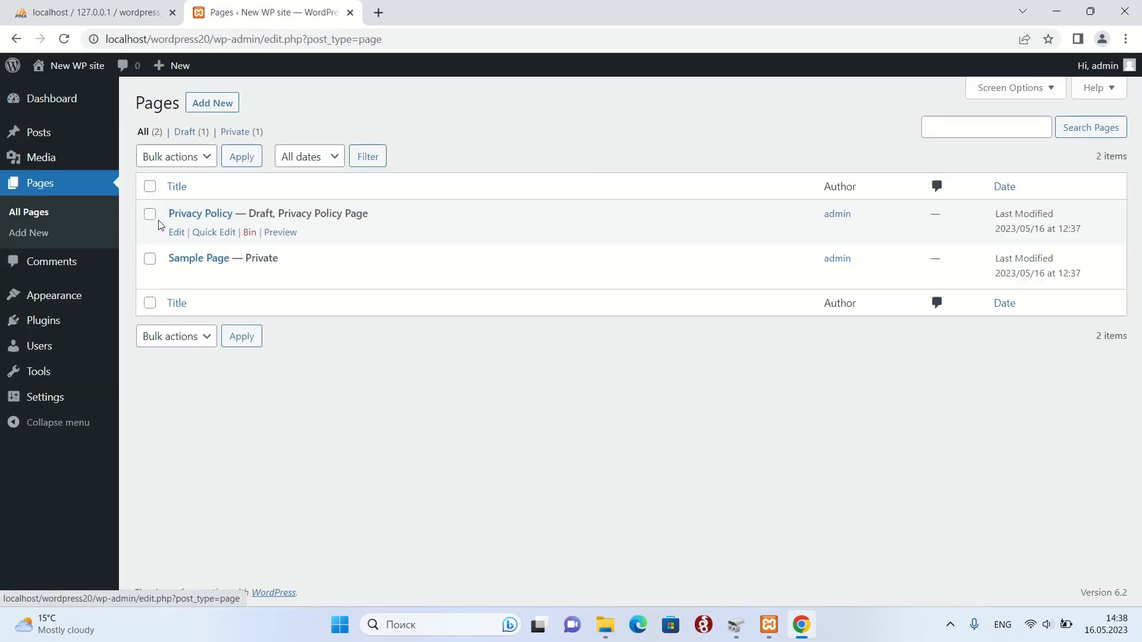
click(176, 232)
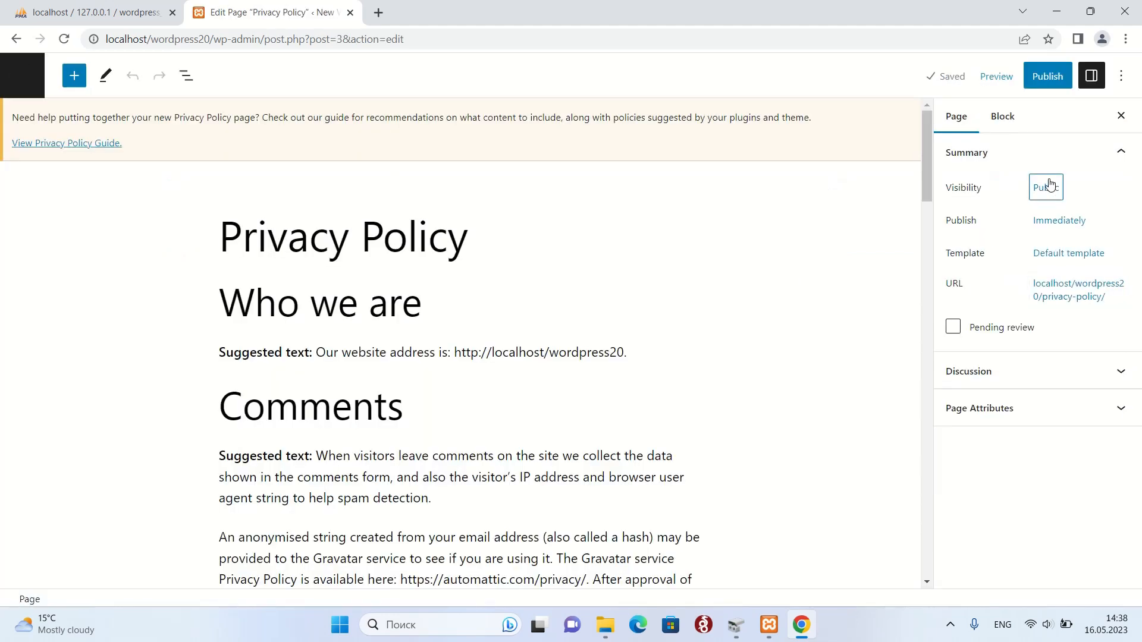
click(1047, 186)
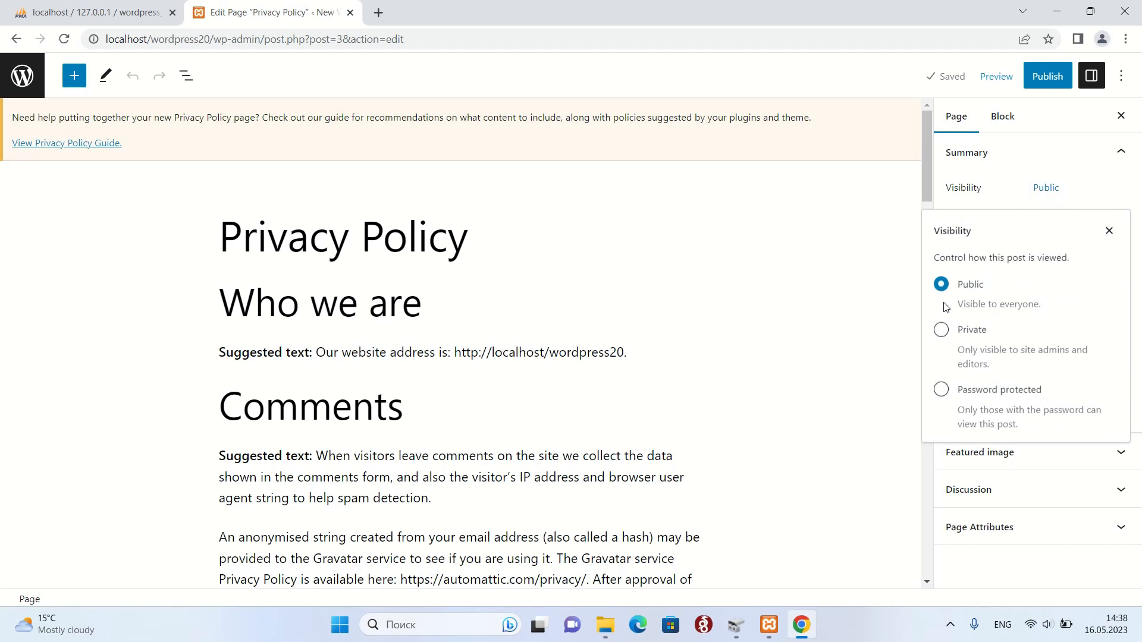
click(941, 338)
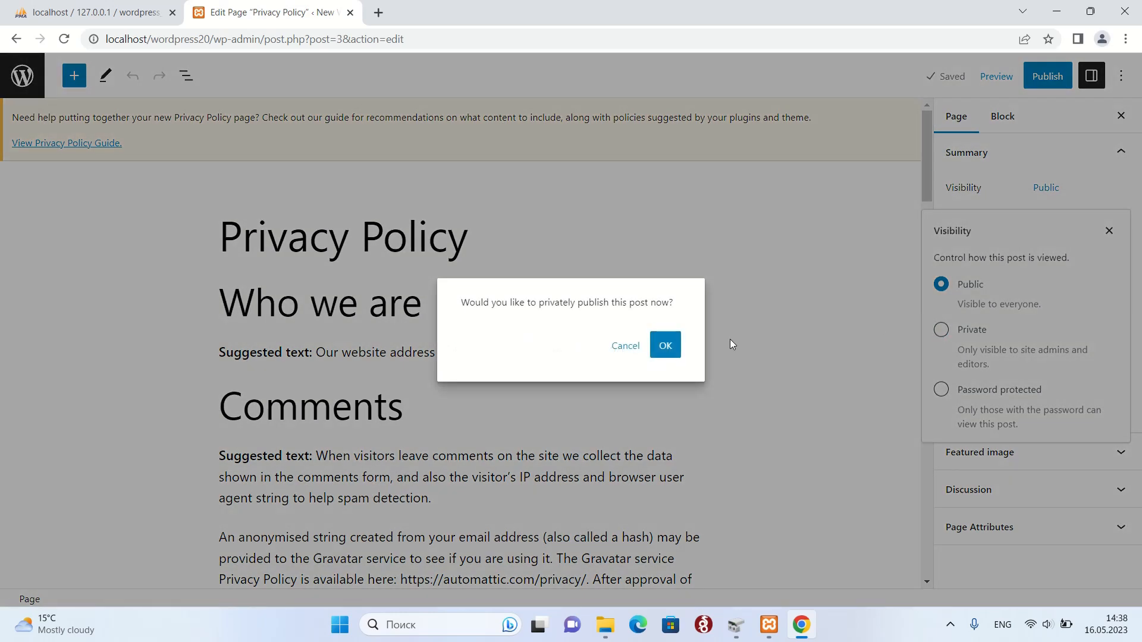
click(663, 348)
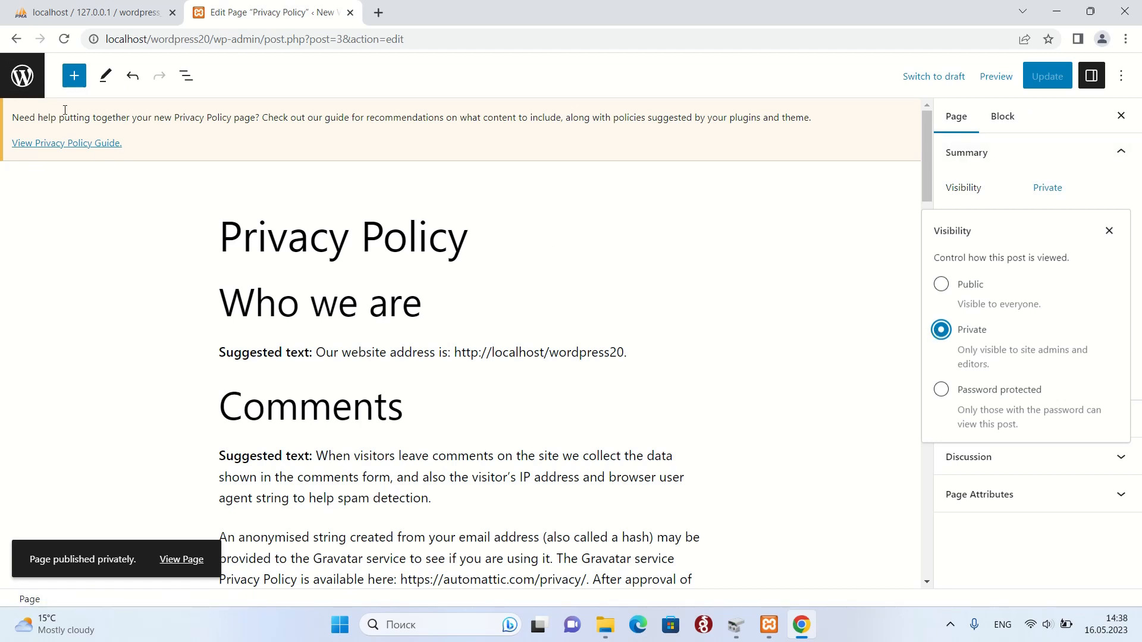
click(19, 80)
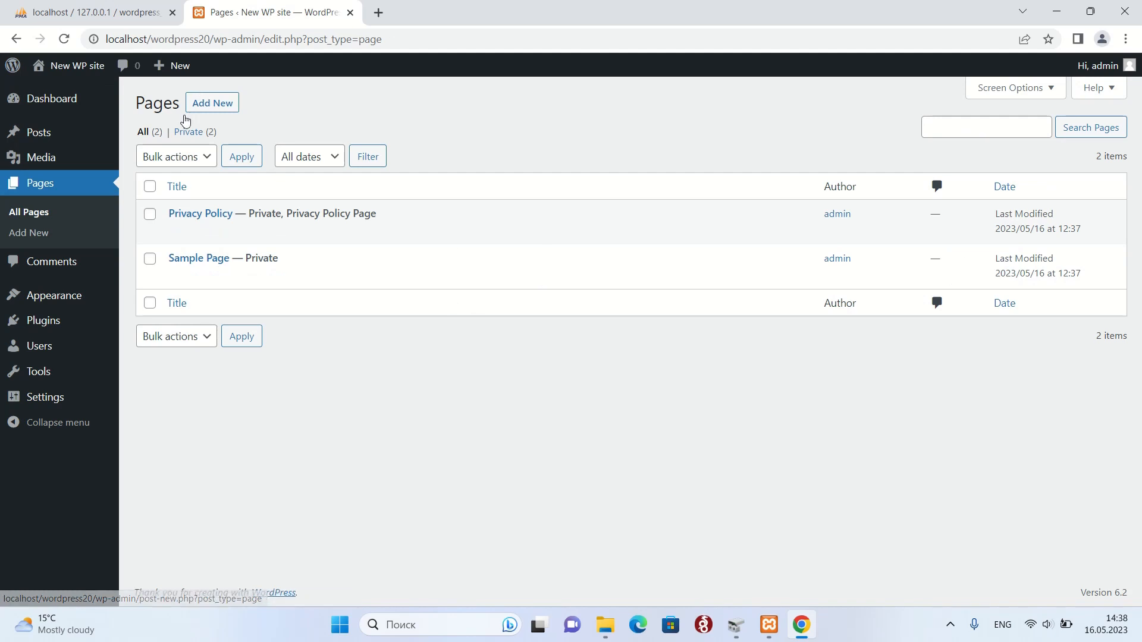
Set the Hello world! post's visibility to Private, then return to the Pages list.
click(48, 143)
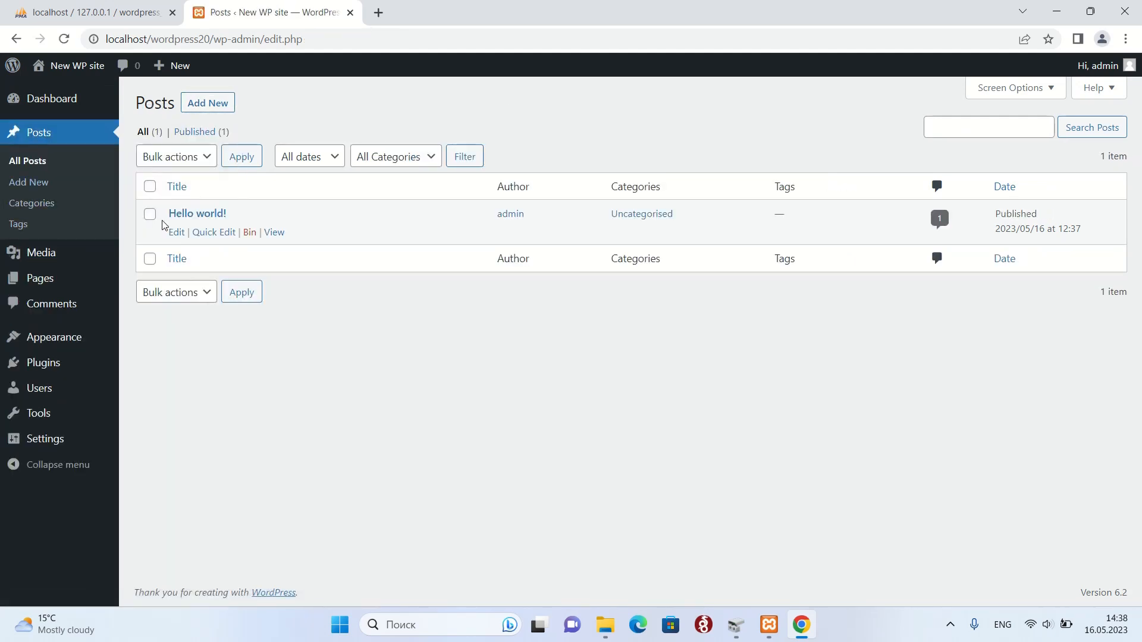
click(176, 232)
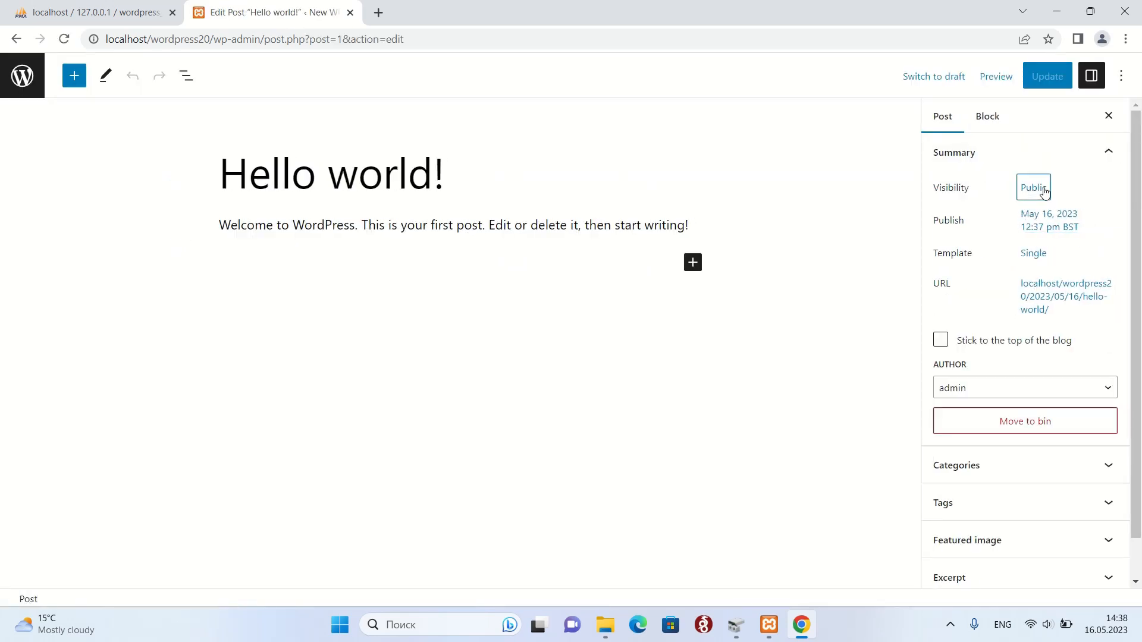
click(1035, 188)
click(927, 334)
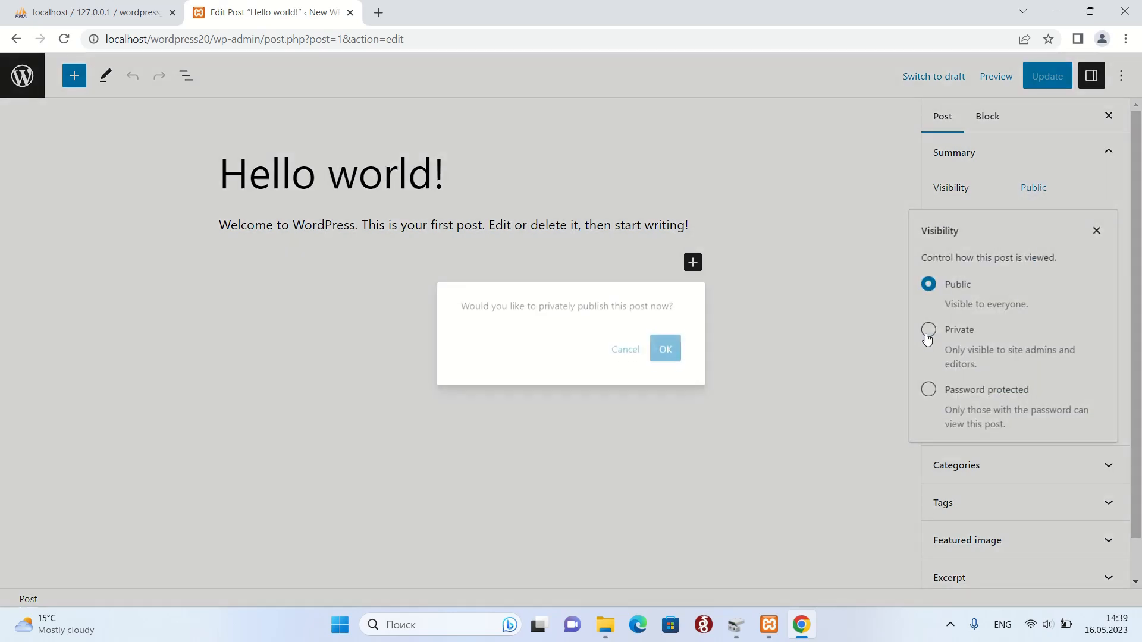
click(655, 354)
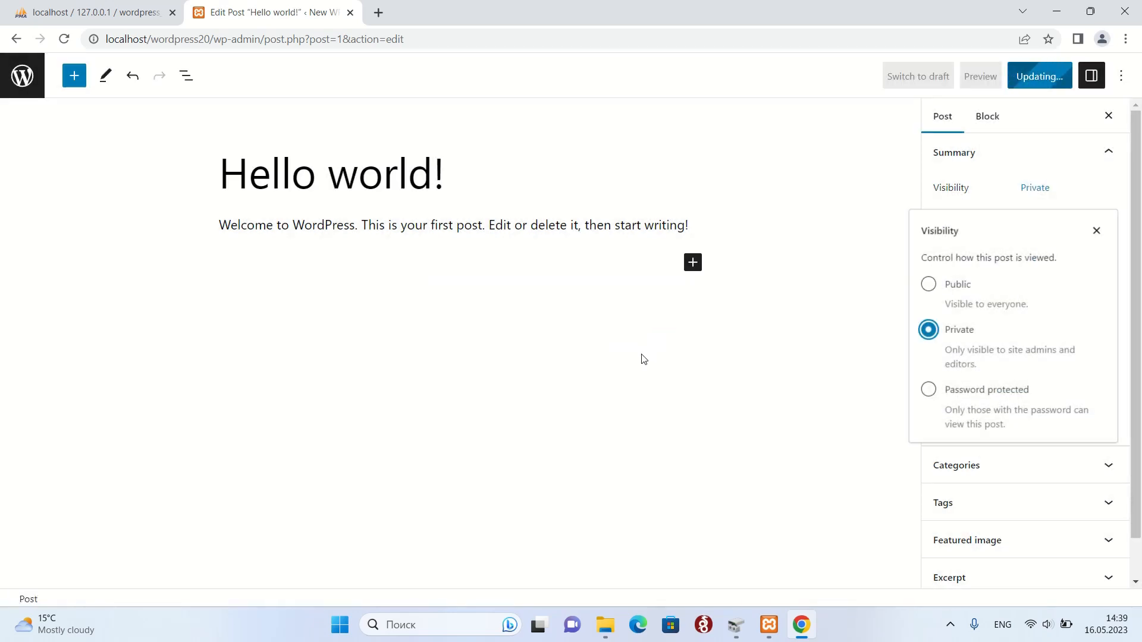
click(20, 77)
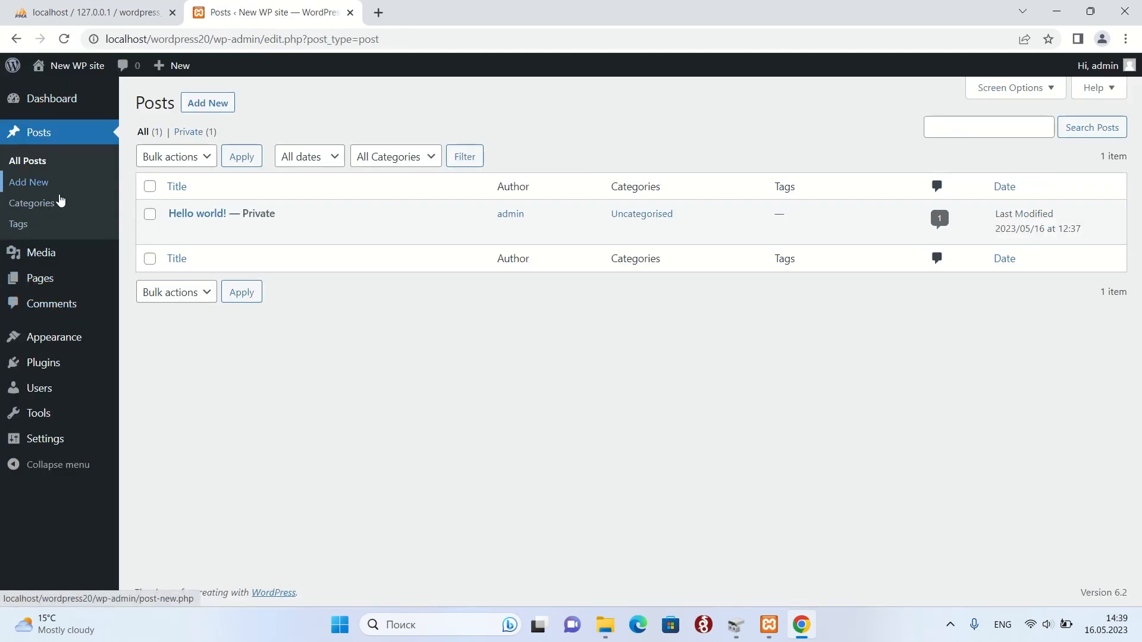
click(42, 282)
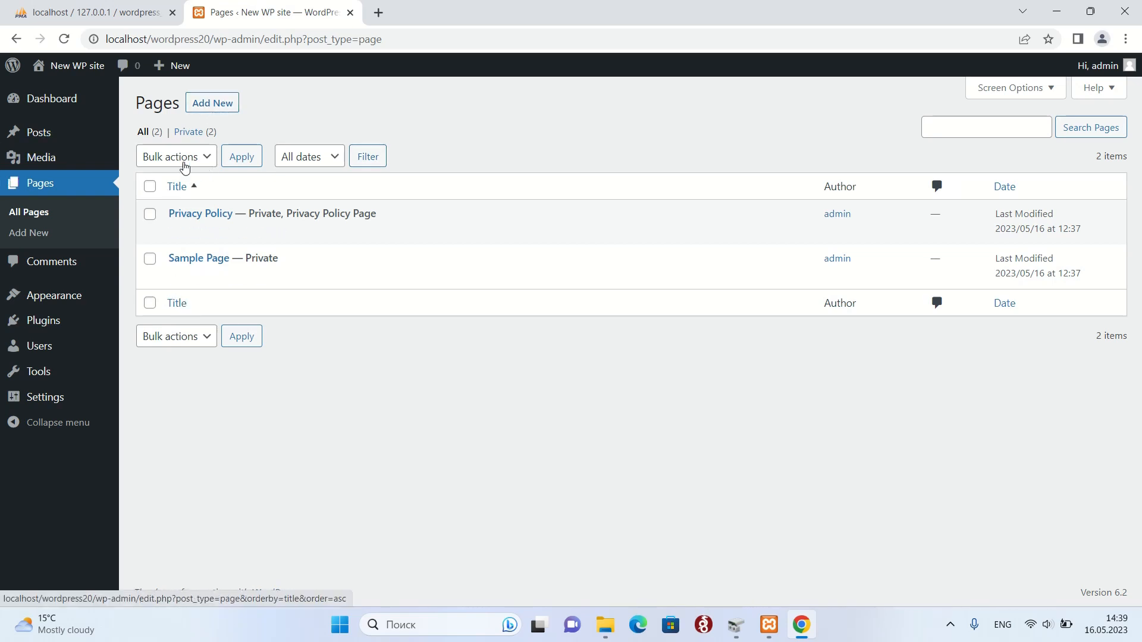
Create a new page titled 'About us' with a short paragraph describing the new company.
click(219, 105)
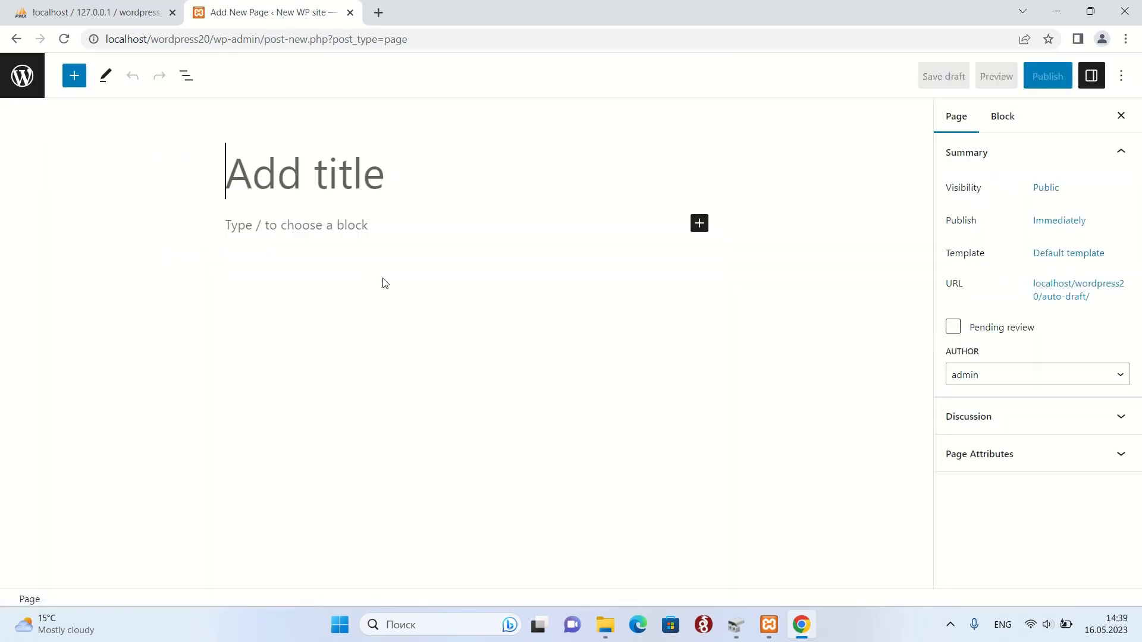
text(About us)
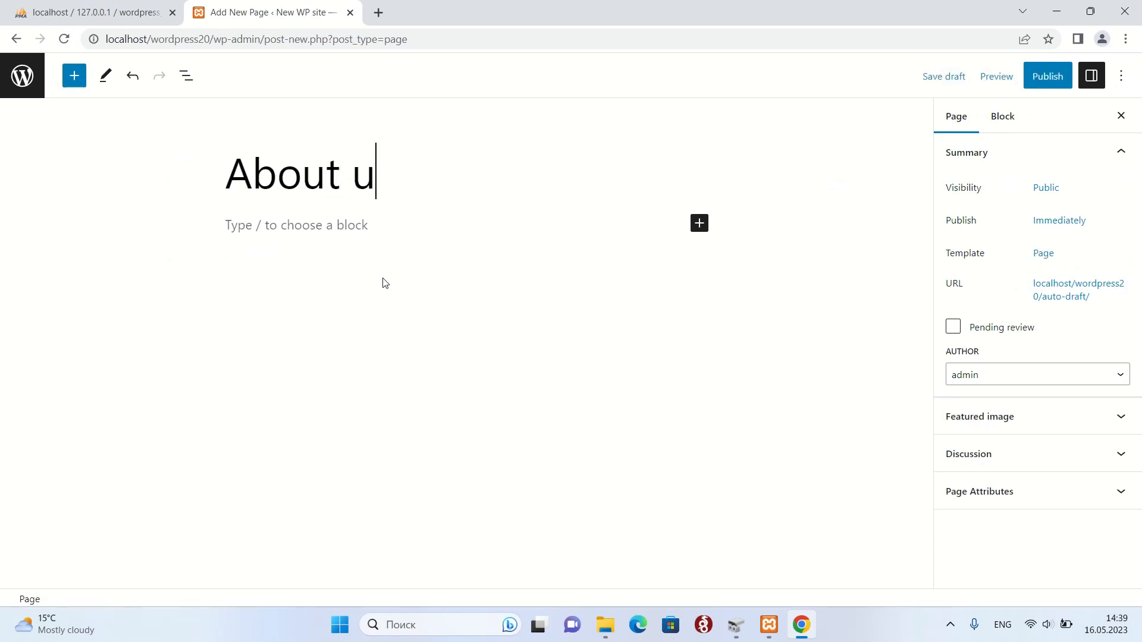
click(348, 229)
text(W)
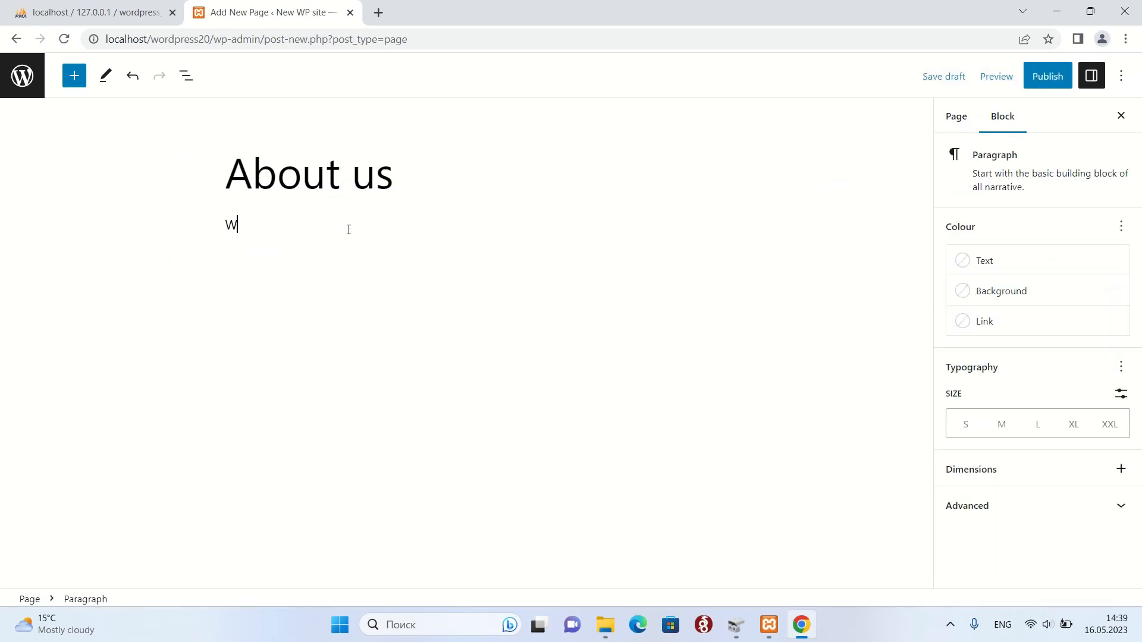
text(e are a new company. We jus)
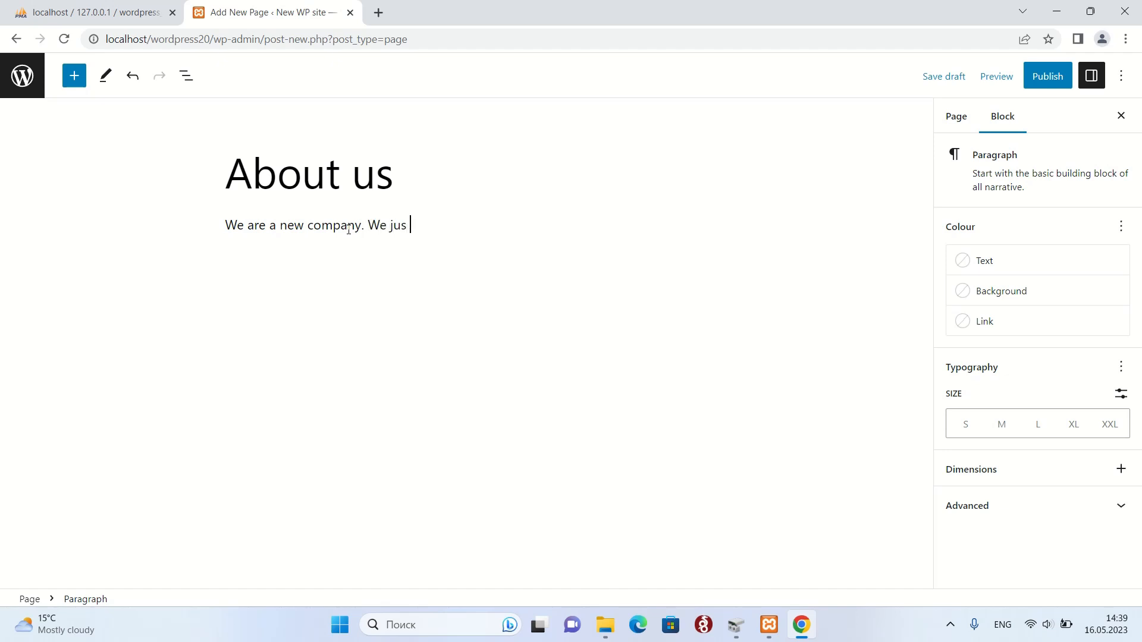
text(t have started our business. Please visi)
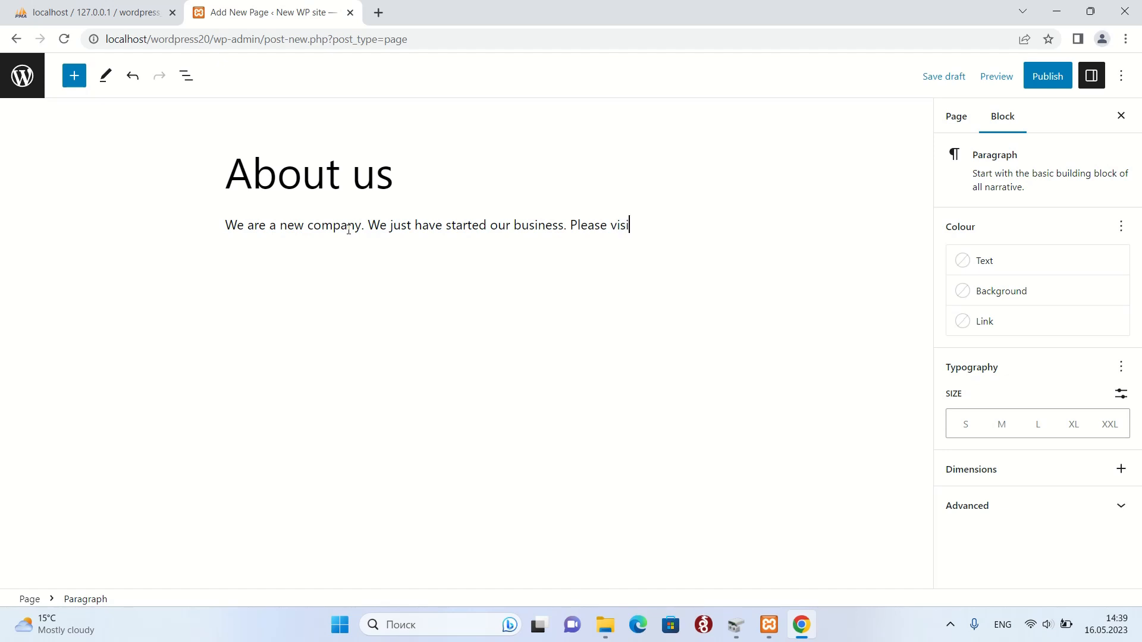
text(t our website to get more inf)
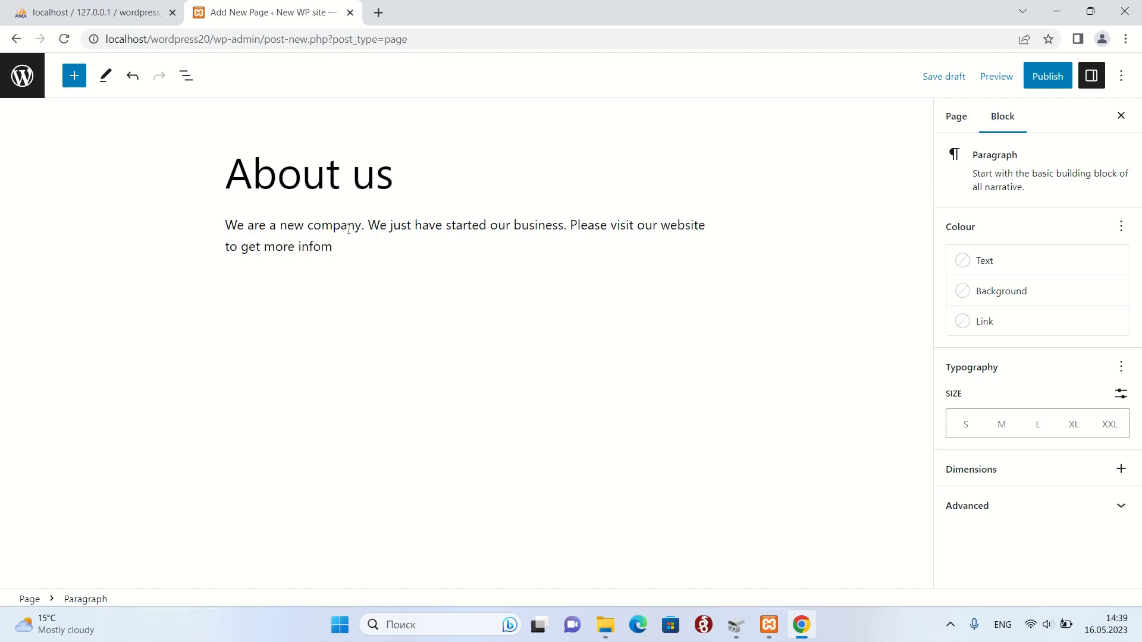
text(ormation about us.)
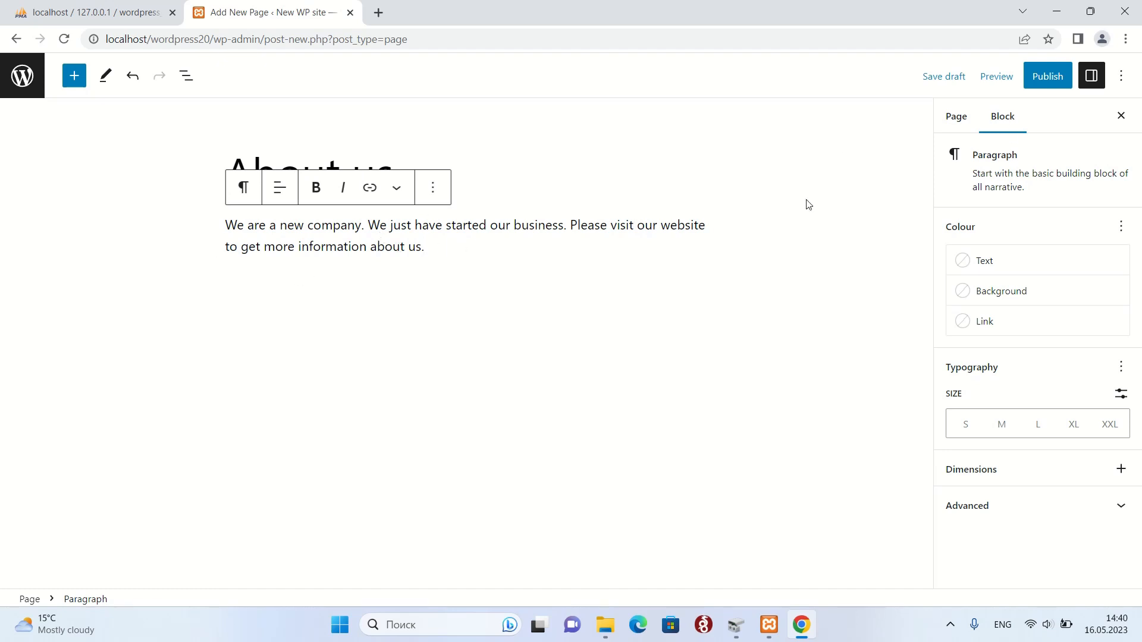
Publish the About us page and return to All Pages.
click(1047, 81)
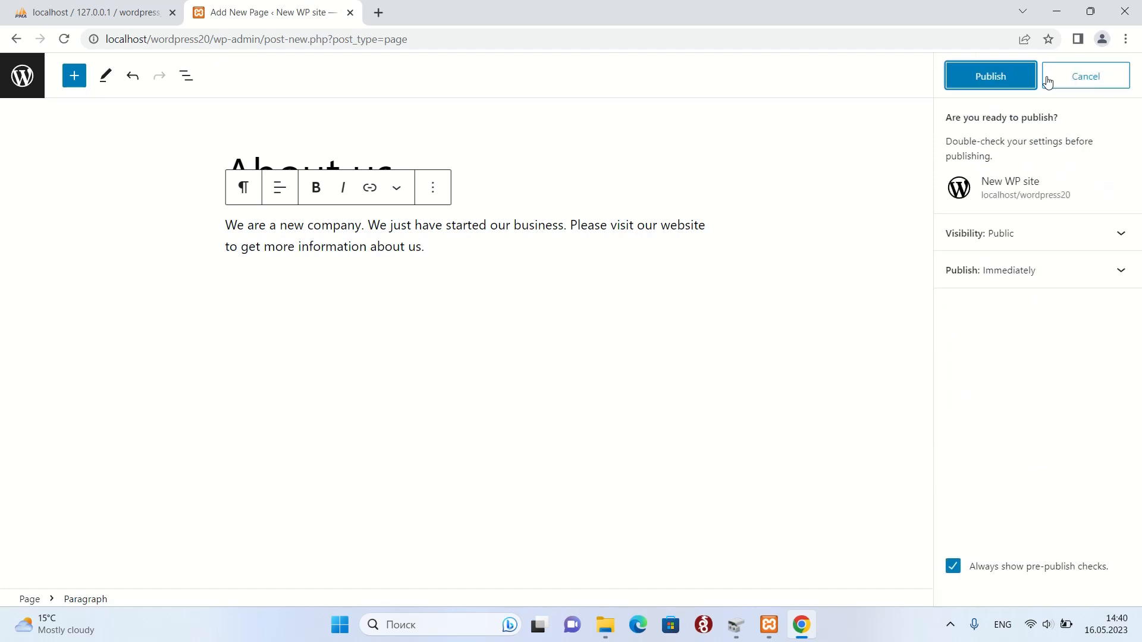
click(997, 83)
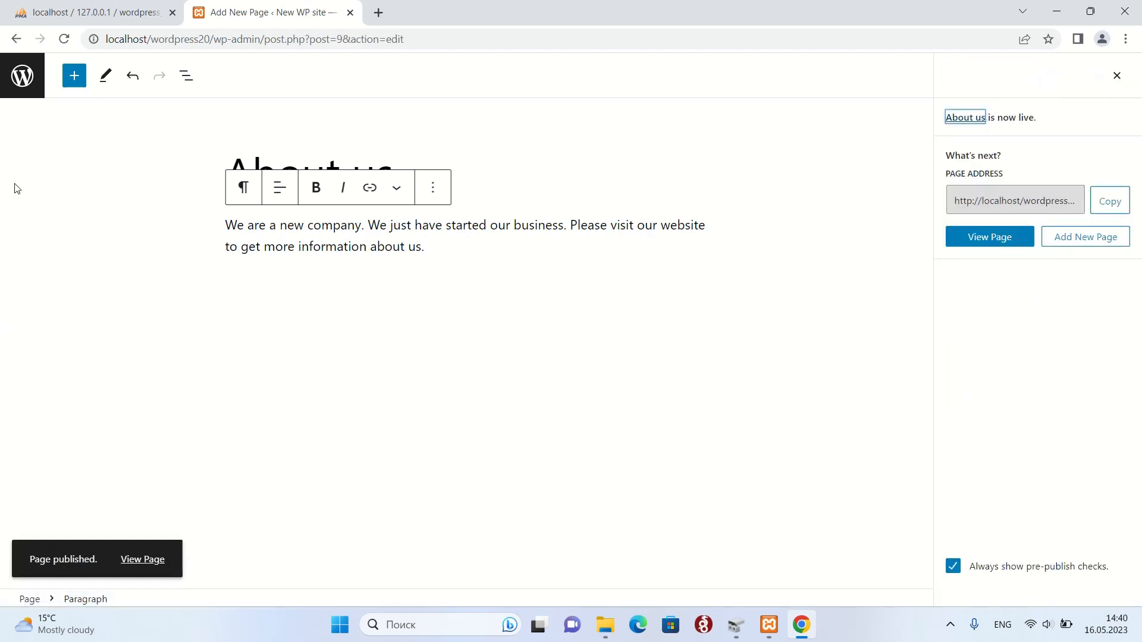
click(22, 87)
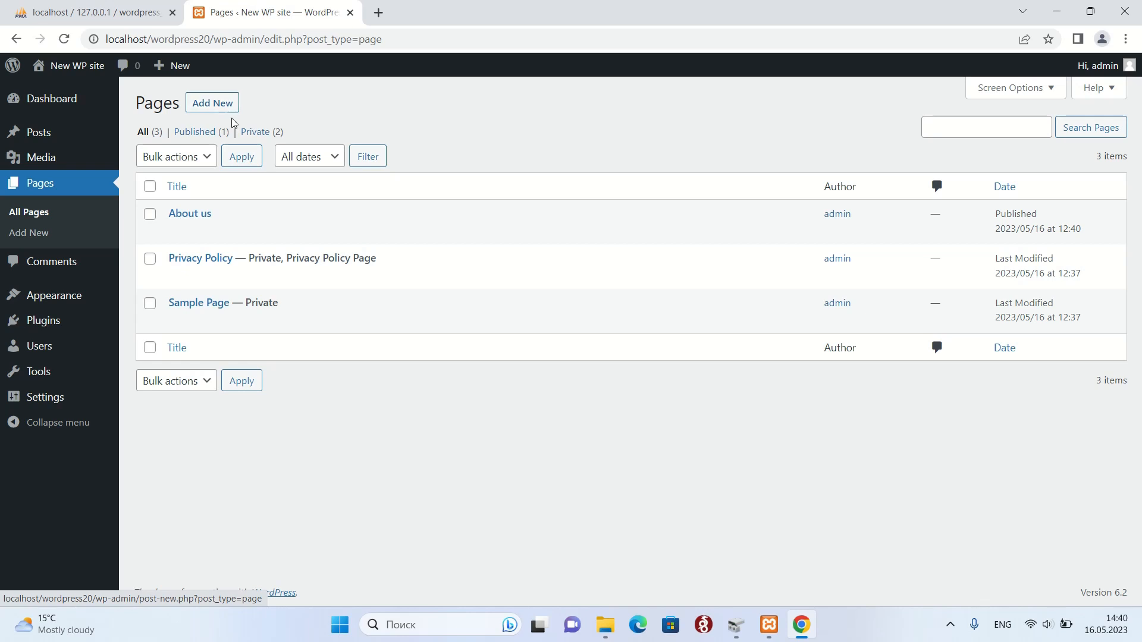
Create a new 'Pricelist' page and insert a two-column, three-row table.
click(200, 108)
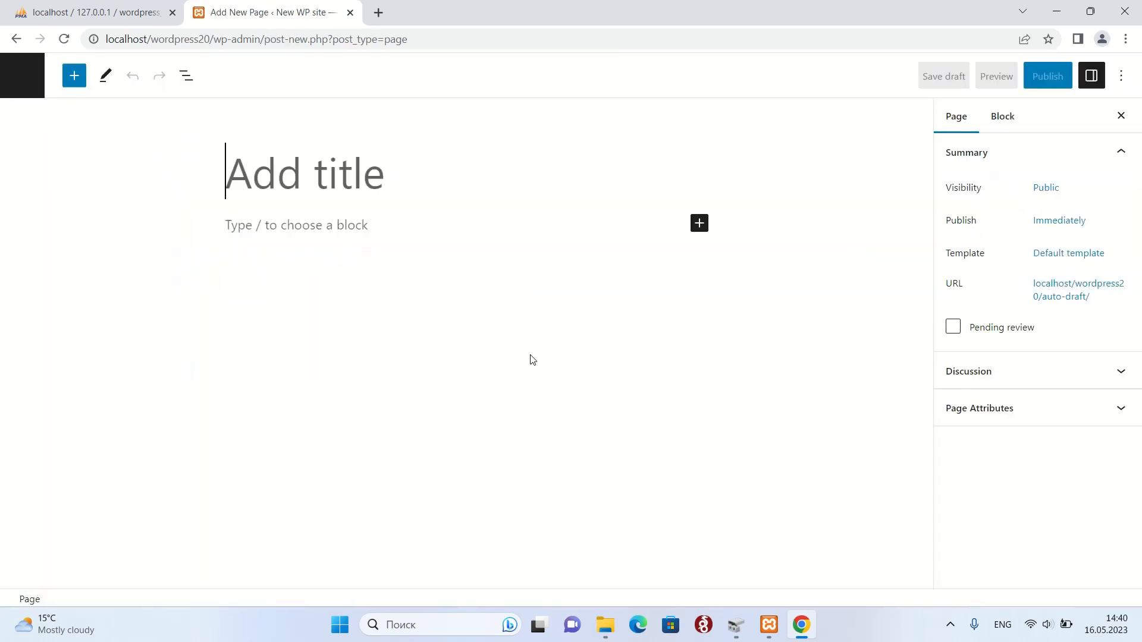
text(Pr)
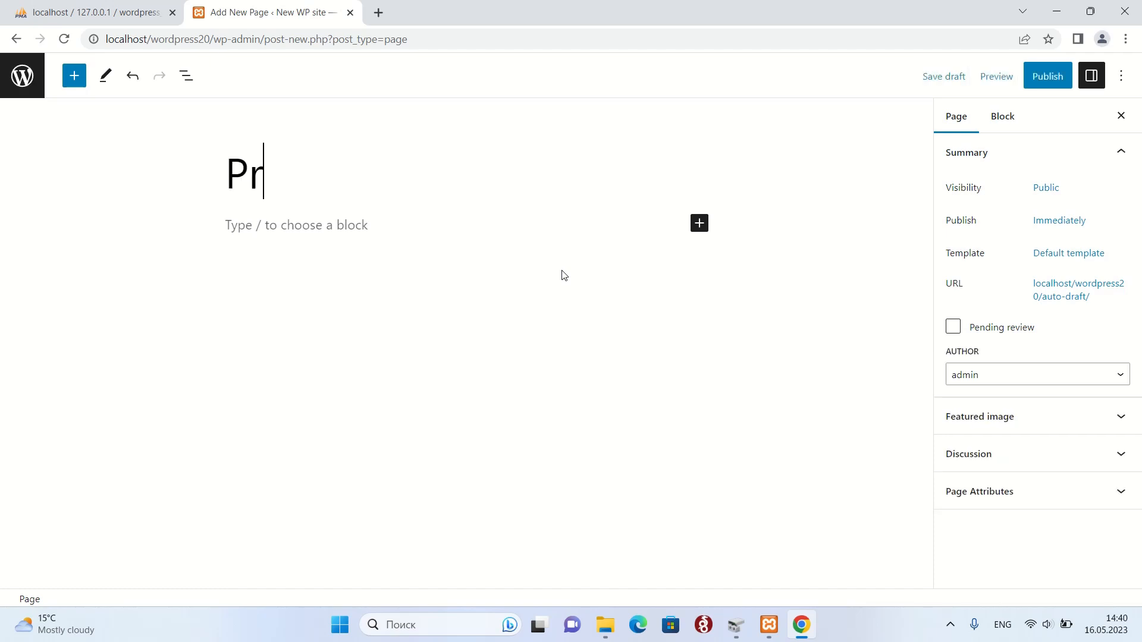
text(icelist)
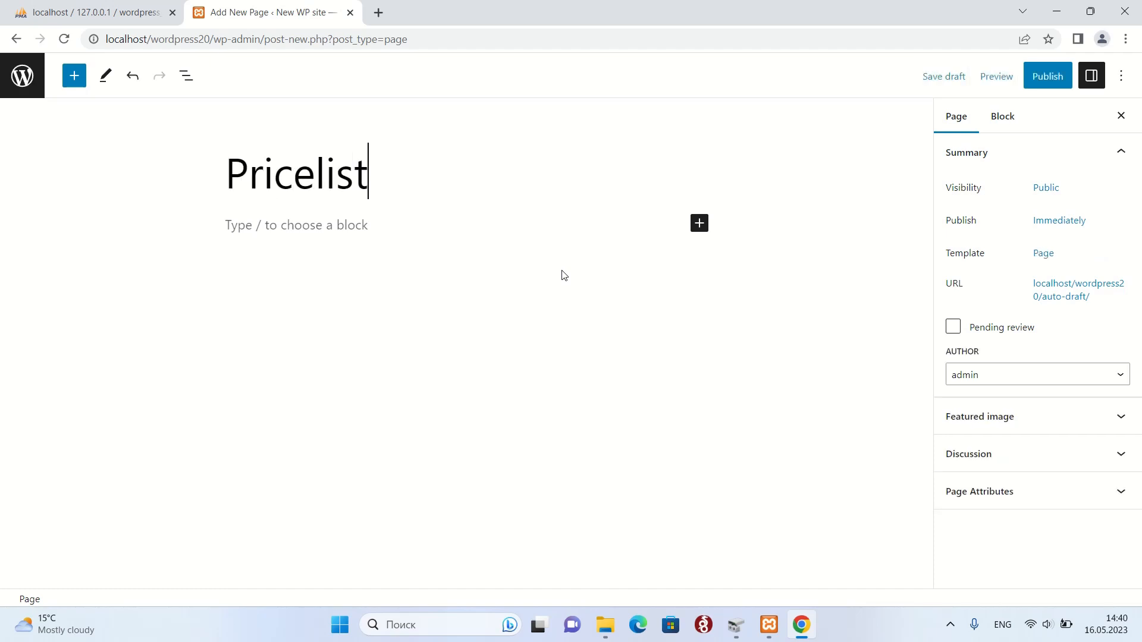
click(317, 231)
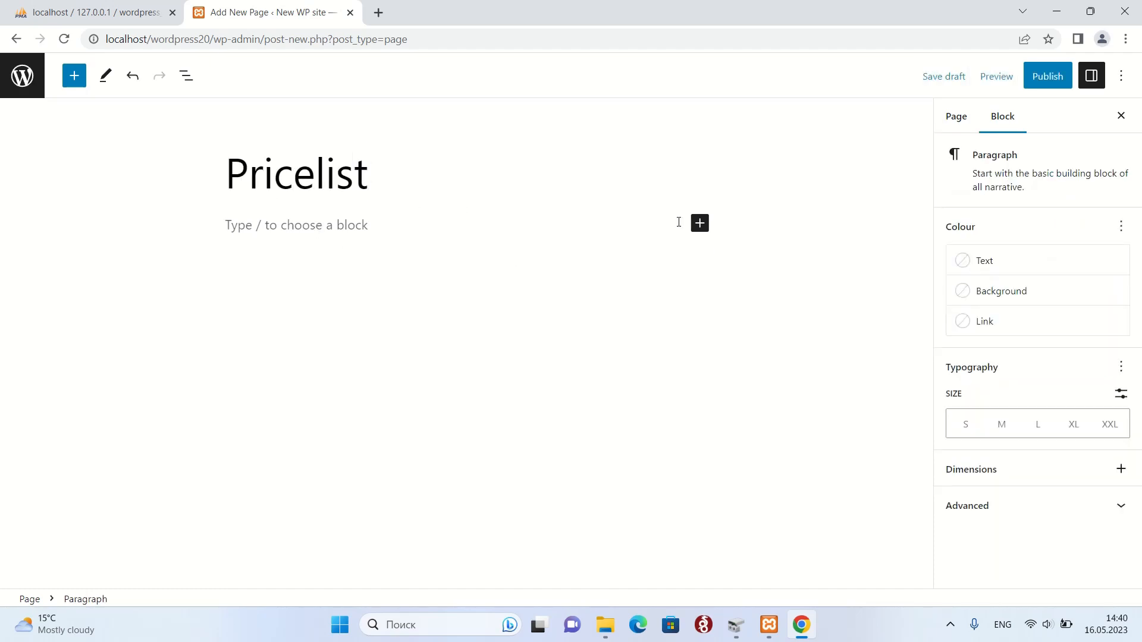
click(700, 223)
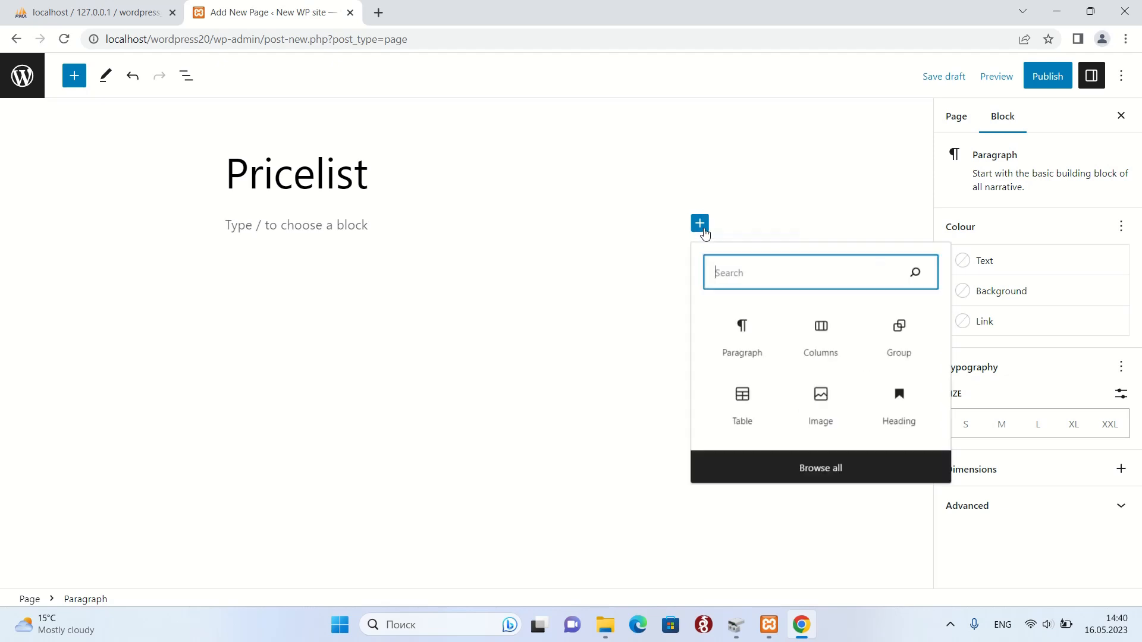
click(731, 414)
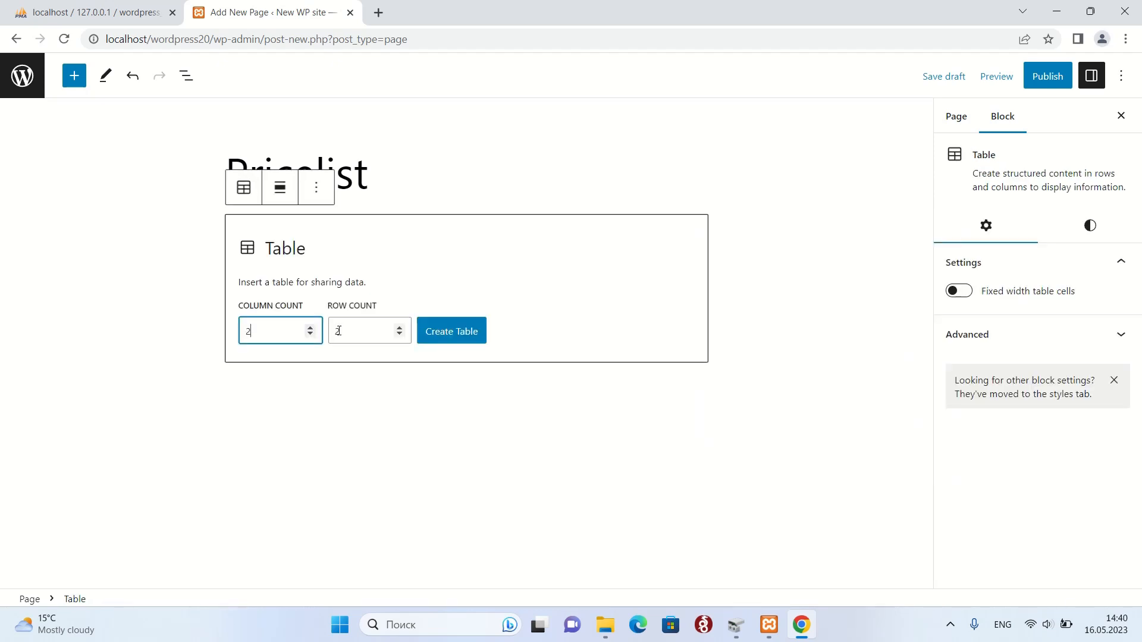
click(399, 327)
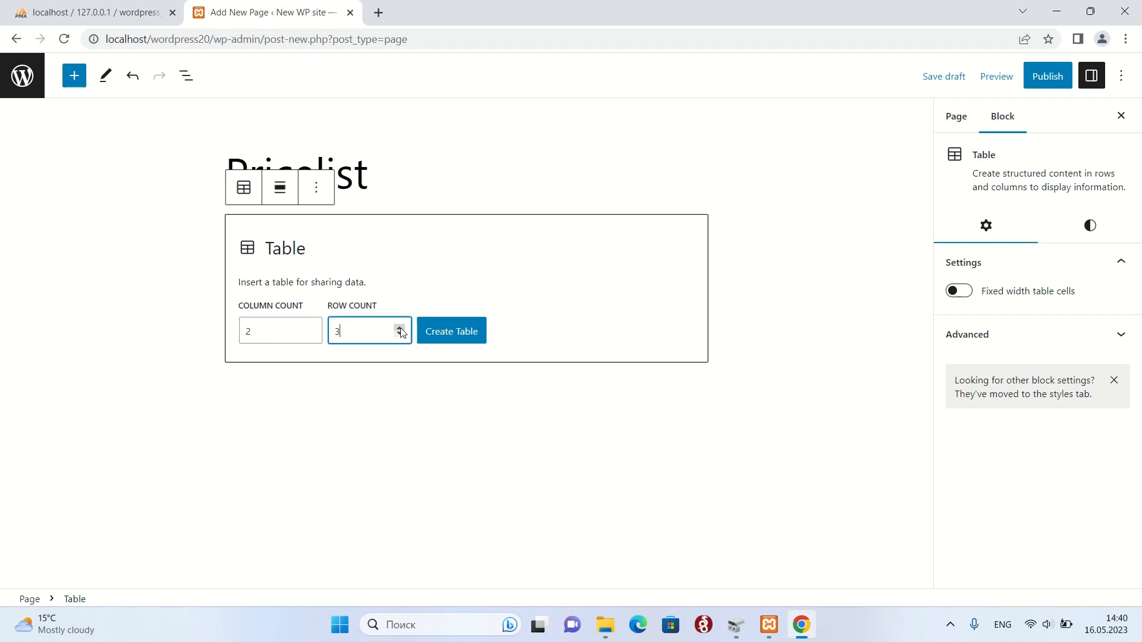
click(478, 340)
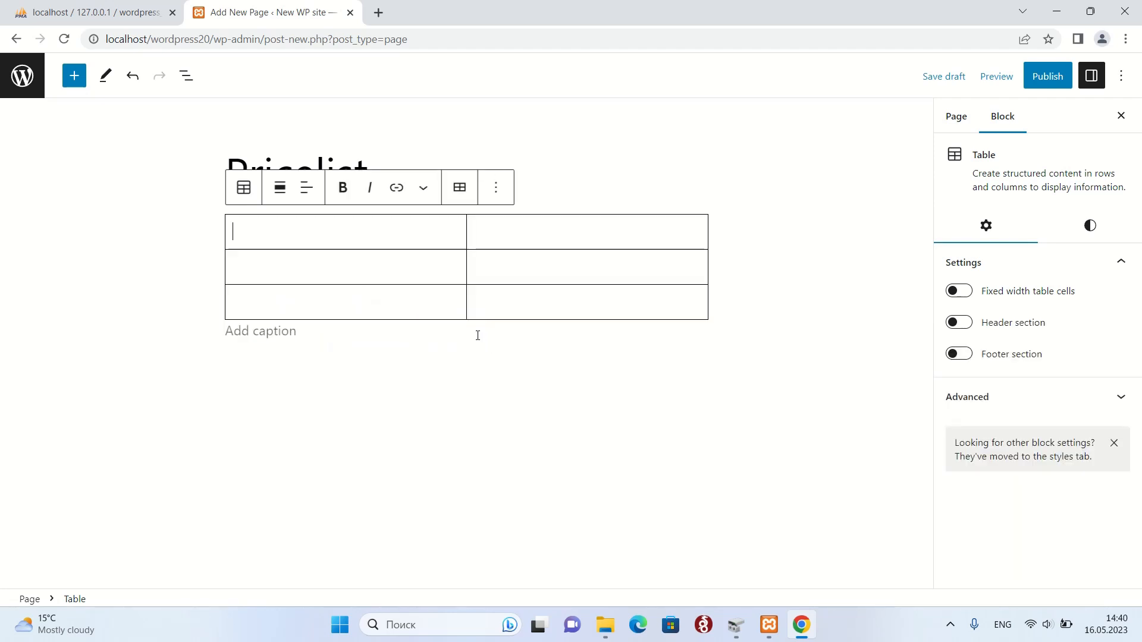
Fill the table with Server 1, Server 2, Server 3 priced 50 eur, 100 eur and 150 eur.
text(Ser)
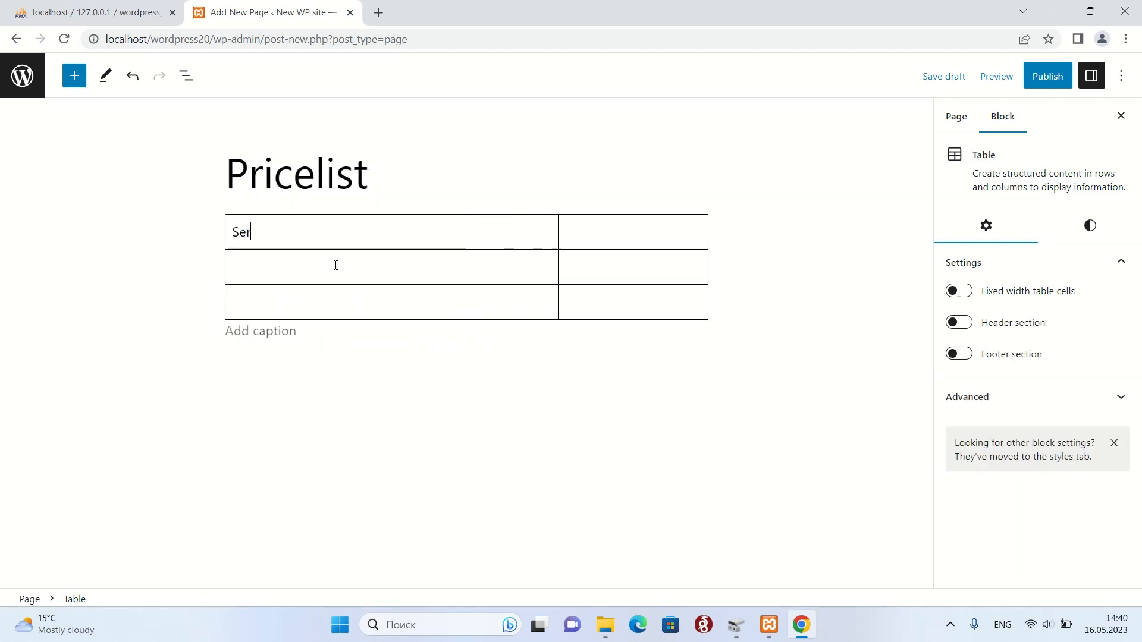
text(ver 1)
triple_click(288, 235)
key(ctrl+c)
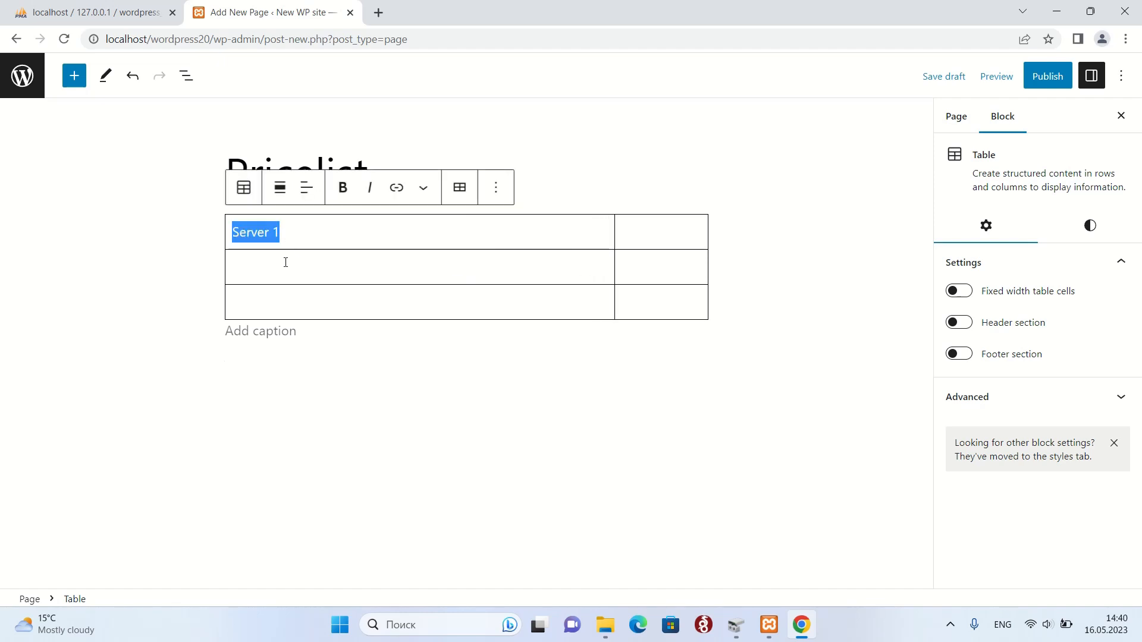
click(285, 261)
key(ctrl+v)
key(ctrl+v)
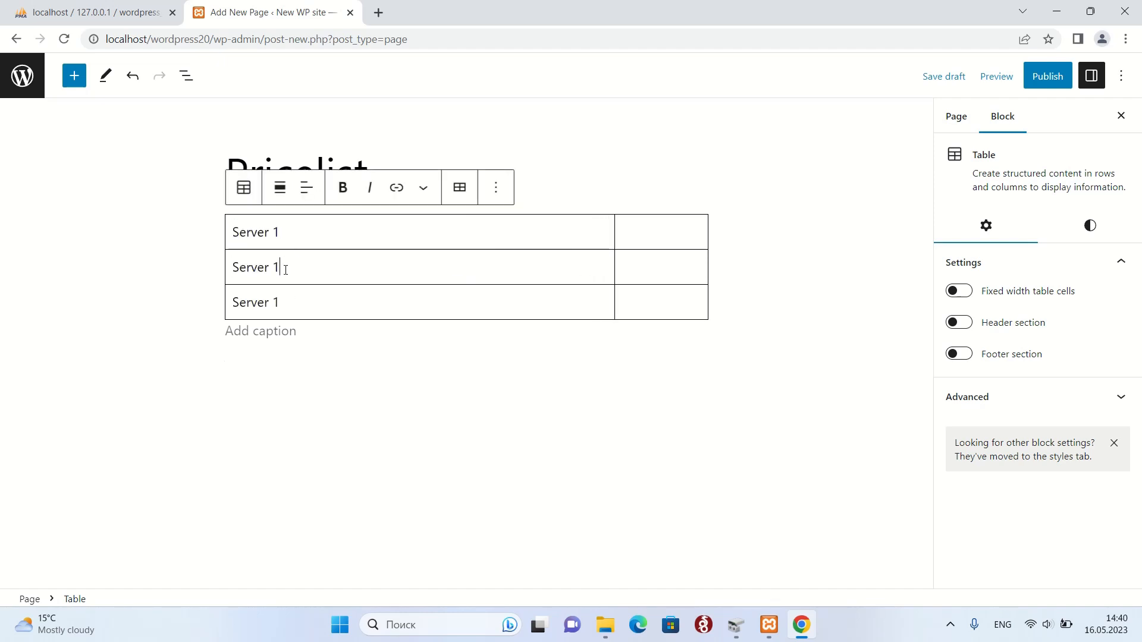
double_click(276, 267)
text(2)
double_click(276, 302)
text(3)
click(641, 243)
text(5)
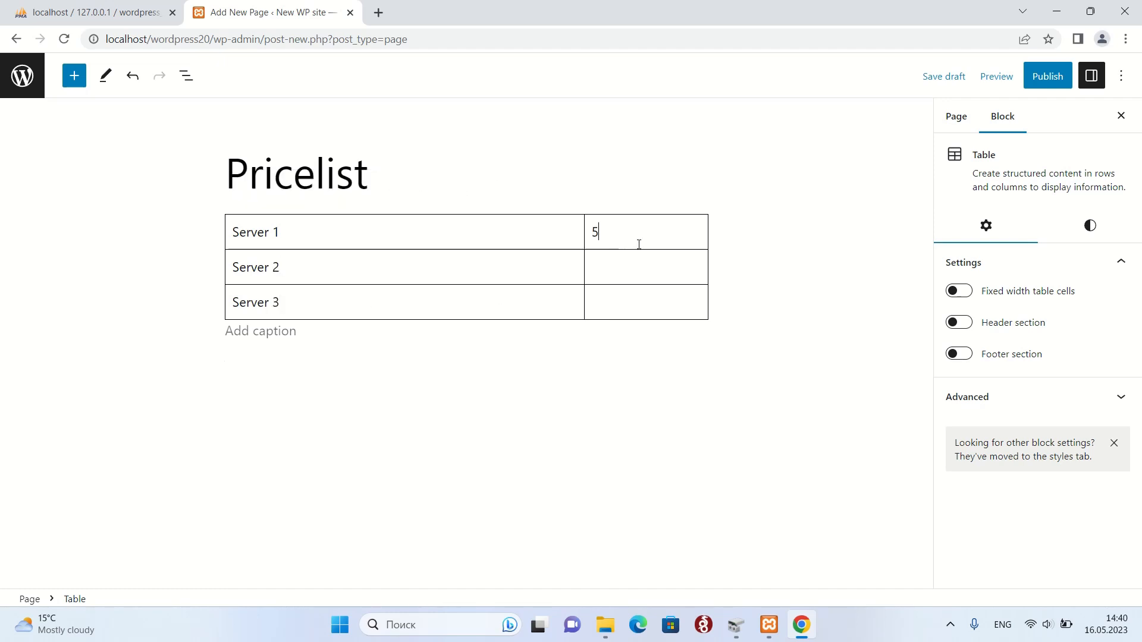
text(0 eur)
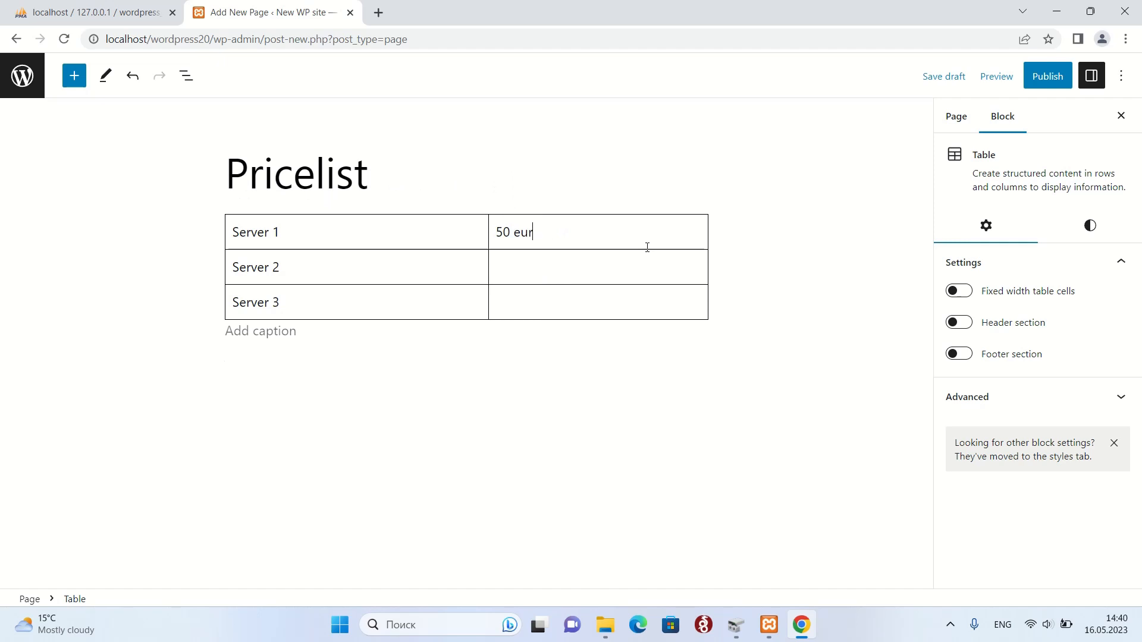
click(597, 265)
text(100 eur)
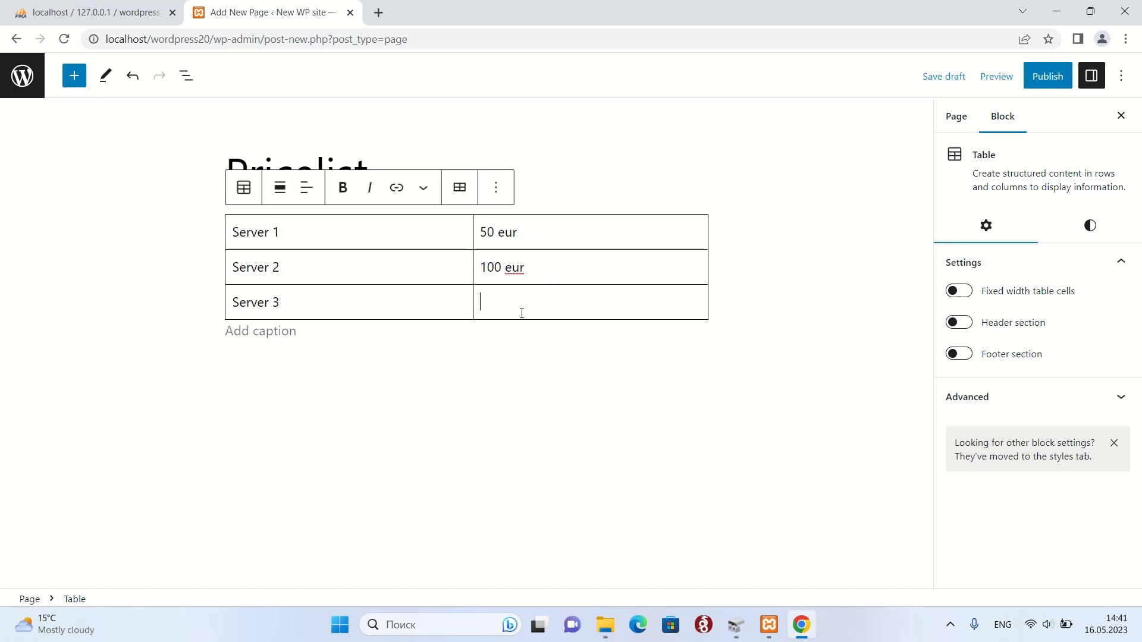
text(150 eur)
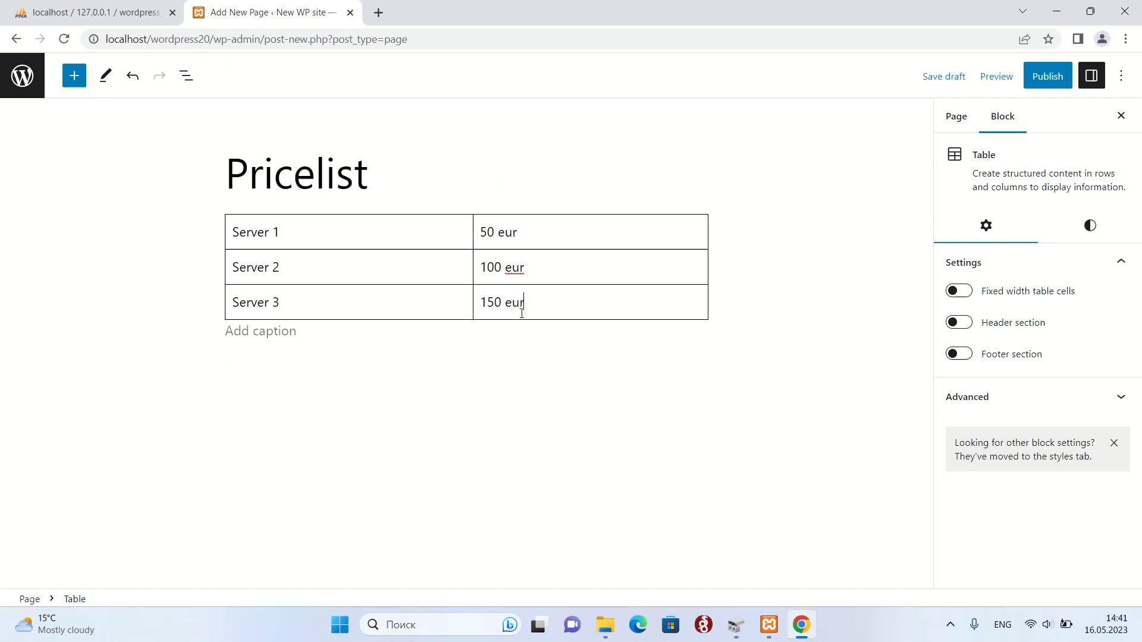
Publish the Pricelist page and go back to All Pages.
click(1057, 83)
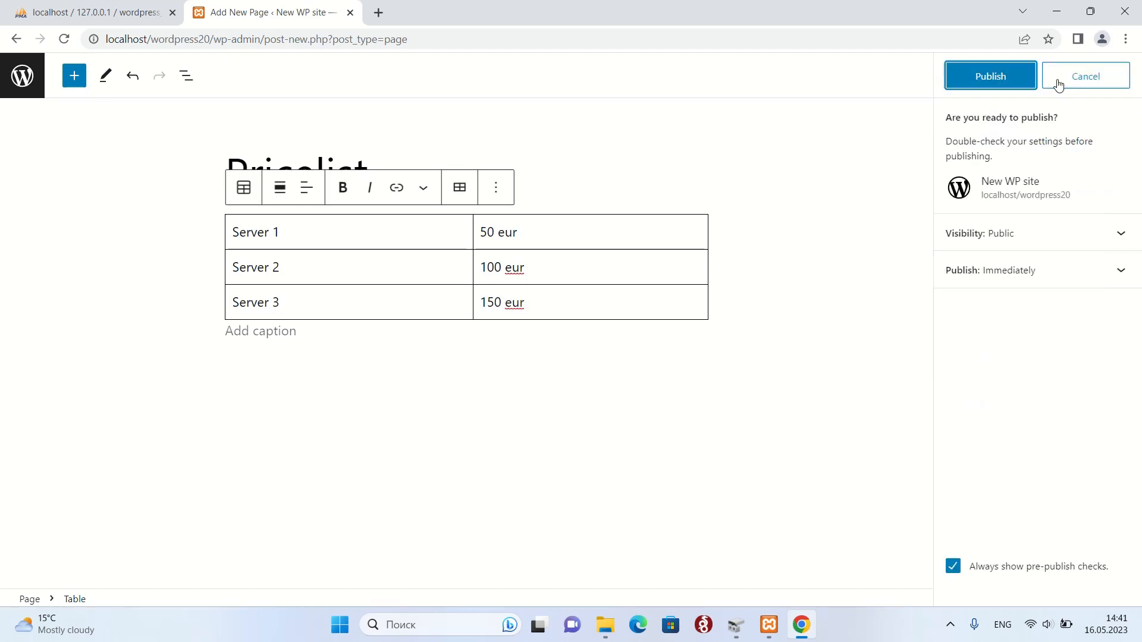
click(991, 77)
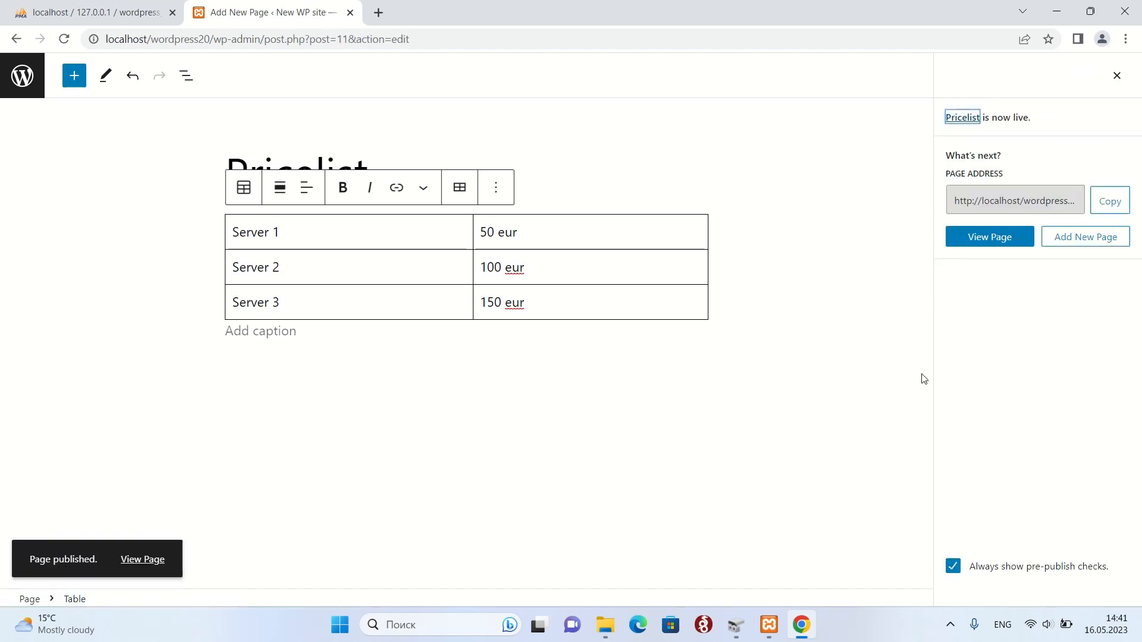
click(21, 75)
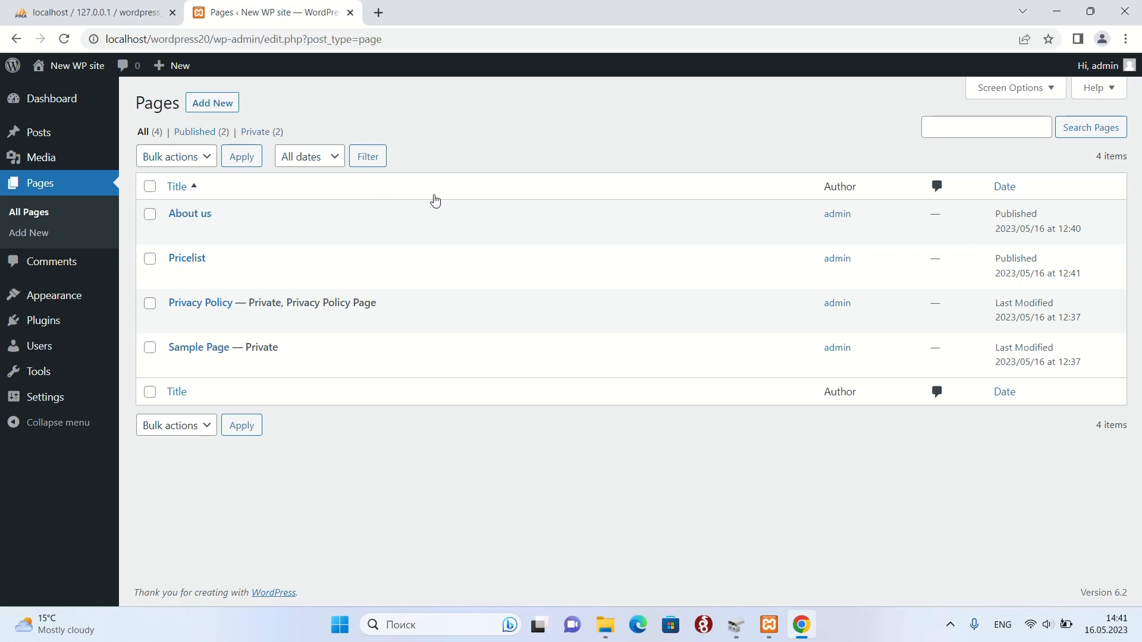
click(213, 105)
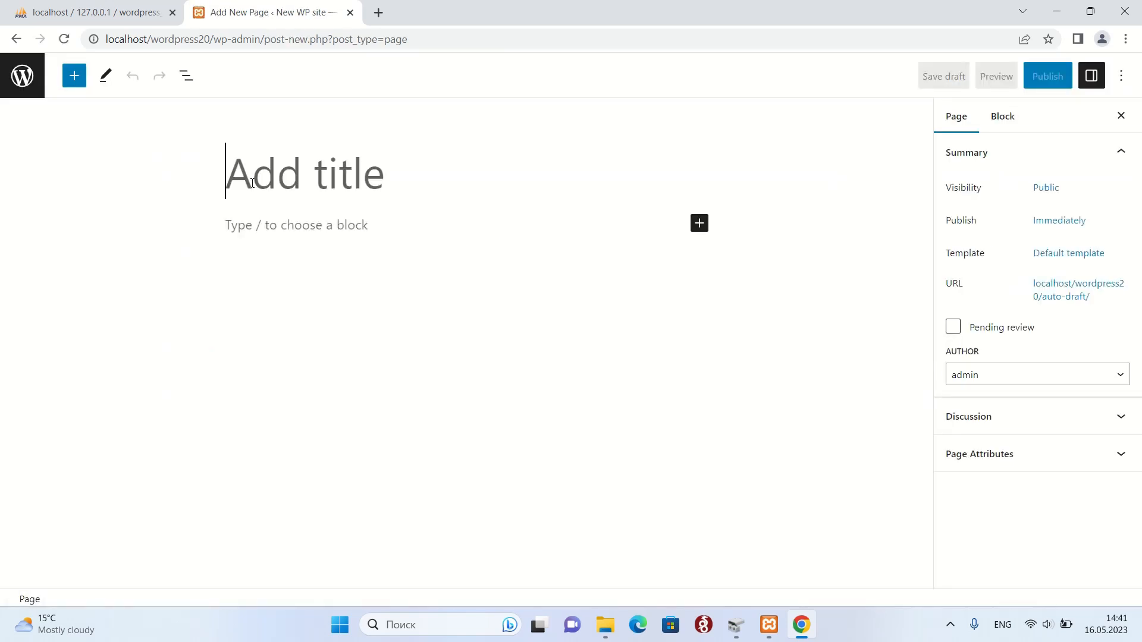
Title the new page 'Contacts' and start typing the contact e-mail address in its body.
text(Con)
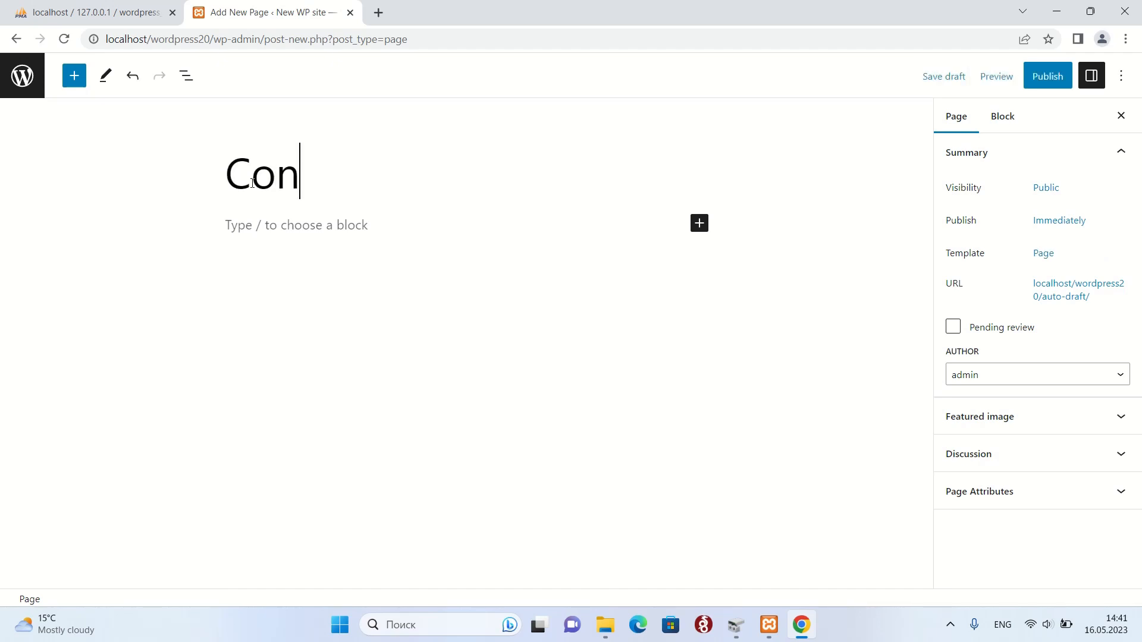
text(tacts)
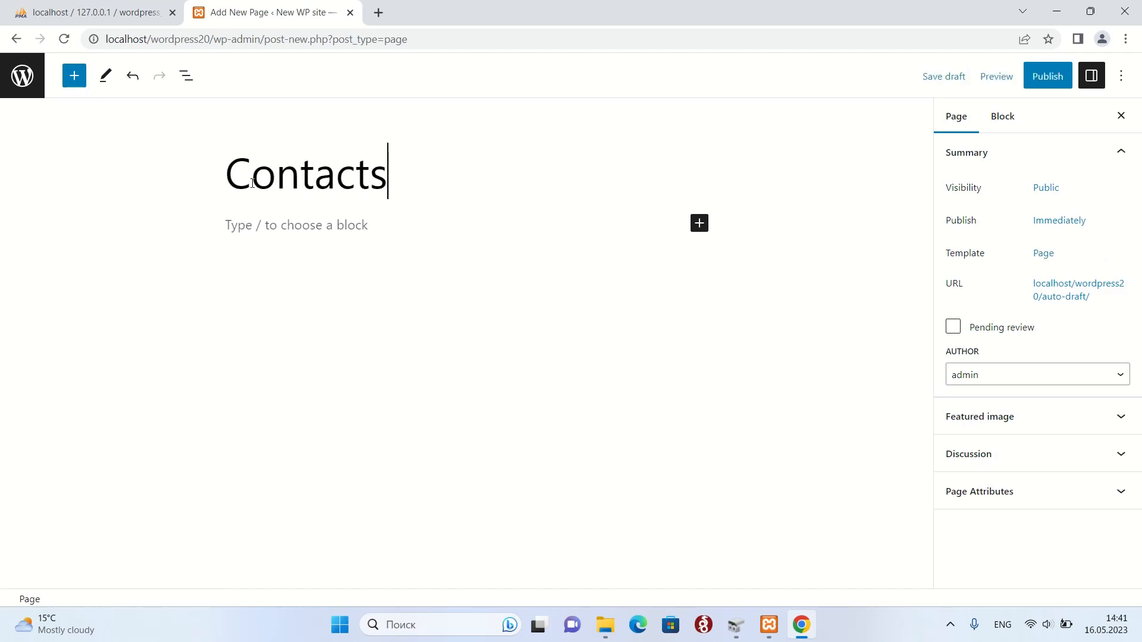
click(266, 225)
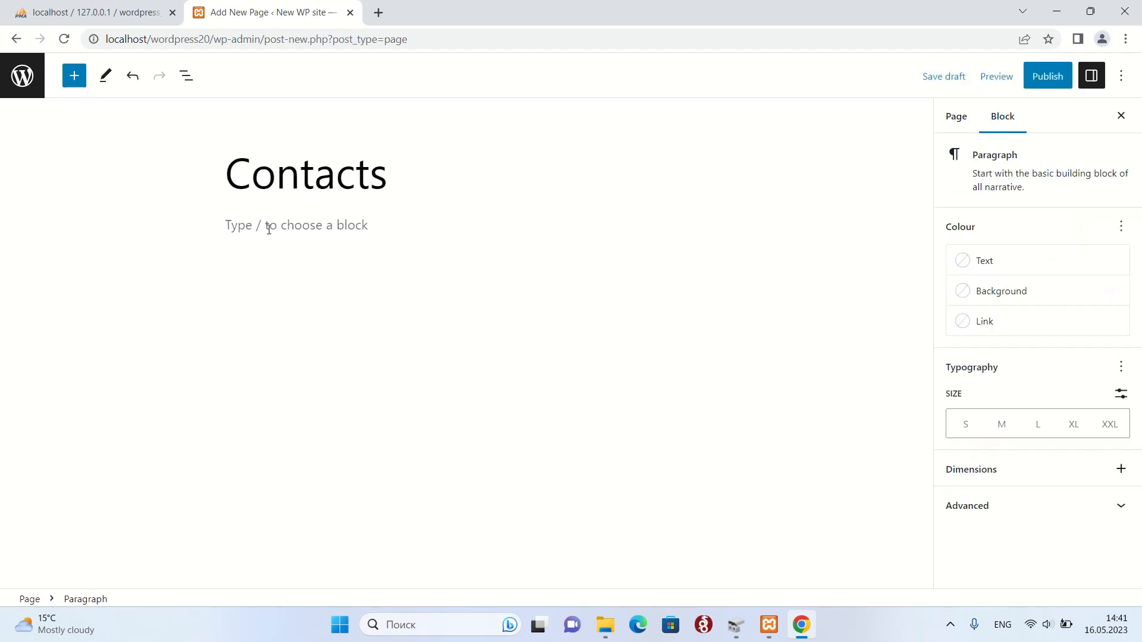
text(admin@localhost.)
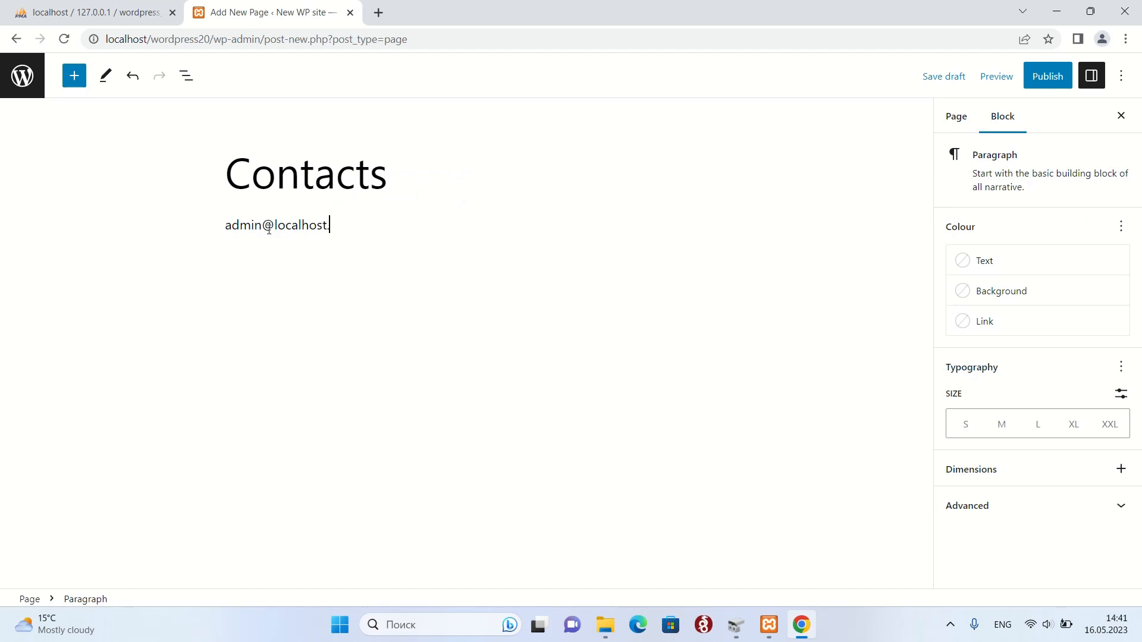
text(123)
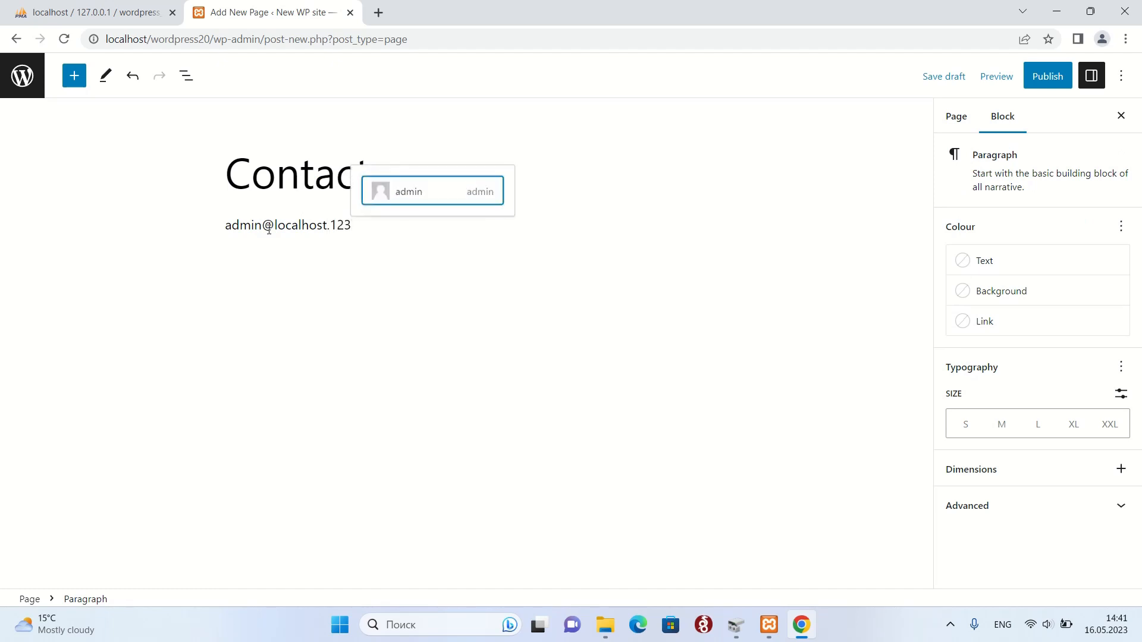
key(Return)
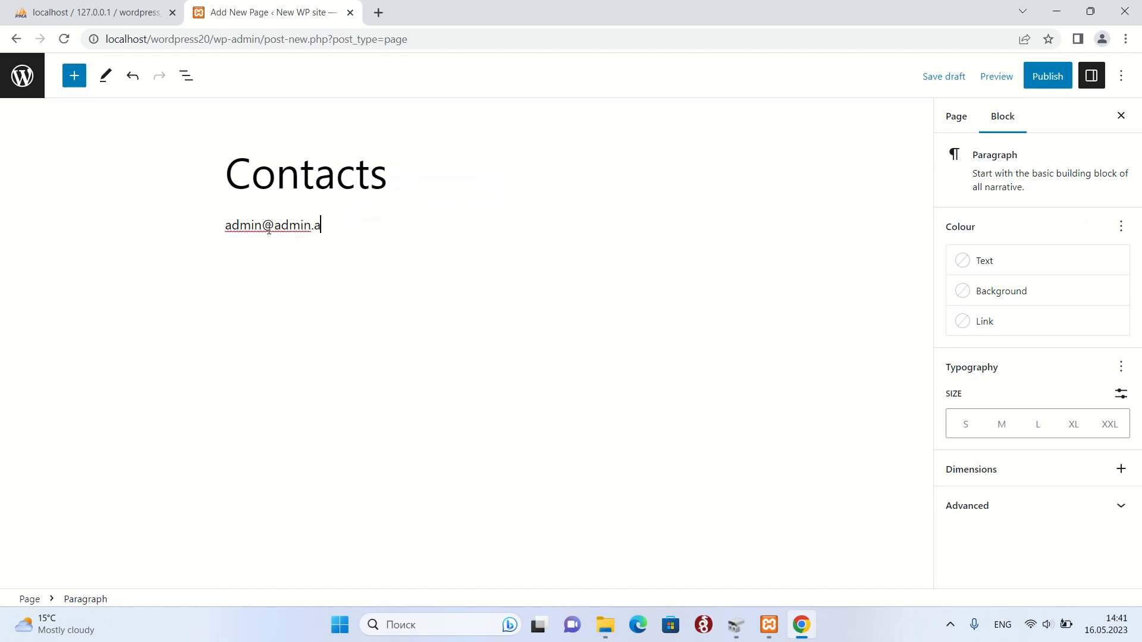
text(.123)
Correct the contact e-mail address and dismiss the @-mention suggestion popup.
key(BackSpace)
key(BackSpace)
key(BackSpace)
key(BackSpace)
text(local)
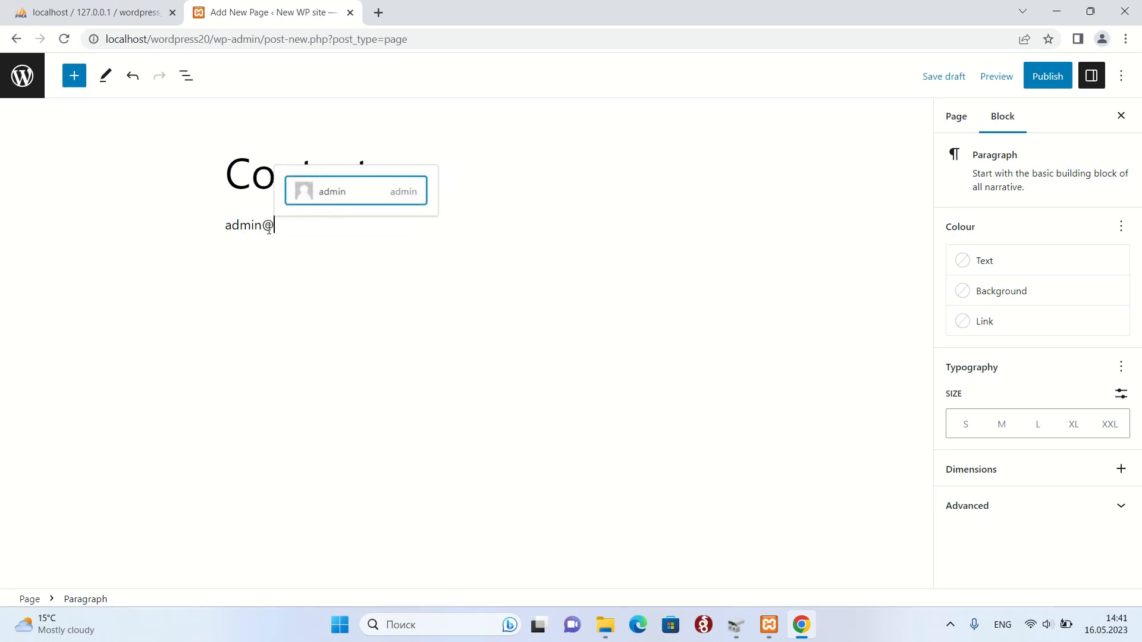
text(hos)
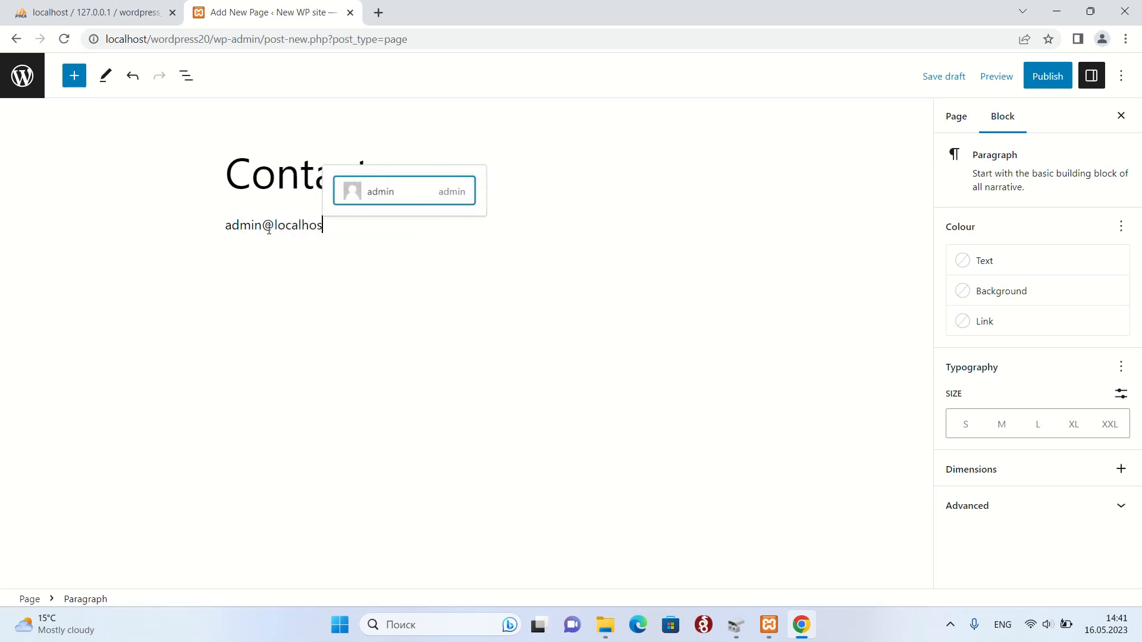
text(t.123)
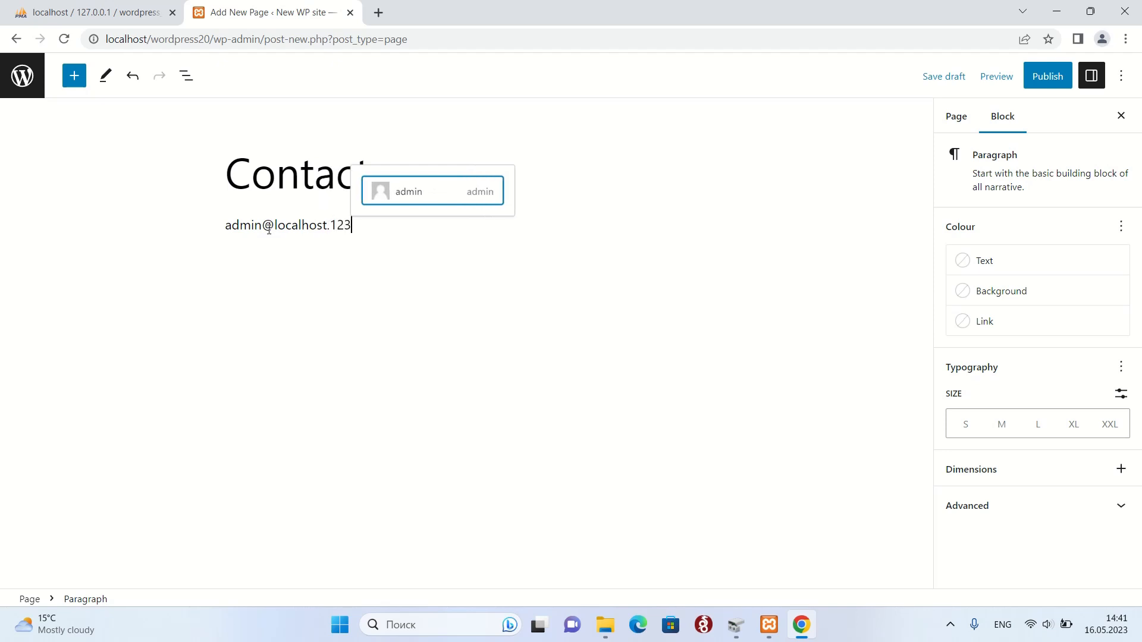
key(Return)
key(BackSpace)
key(BackSpace)
key(BackSpace)
key(BackSpace)
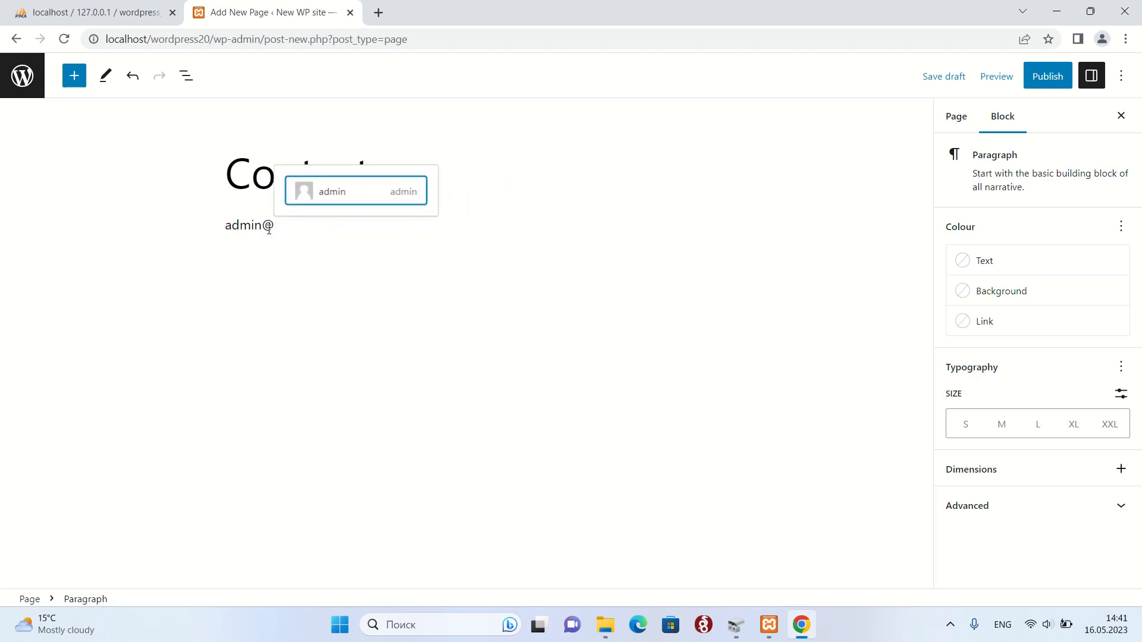
key(BackSpace)
text(loc)
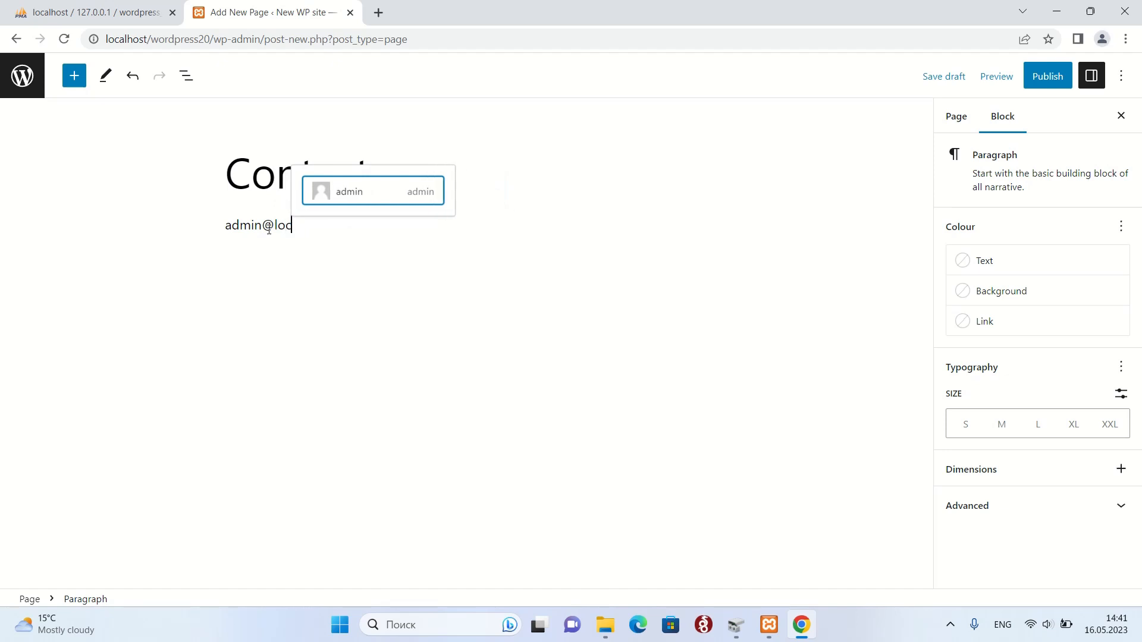
text(alhost)
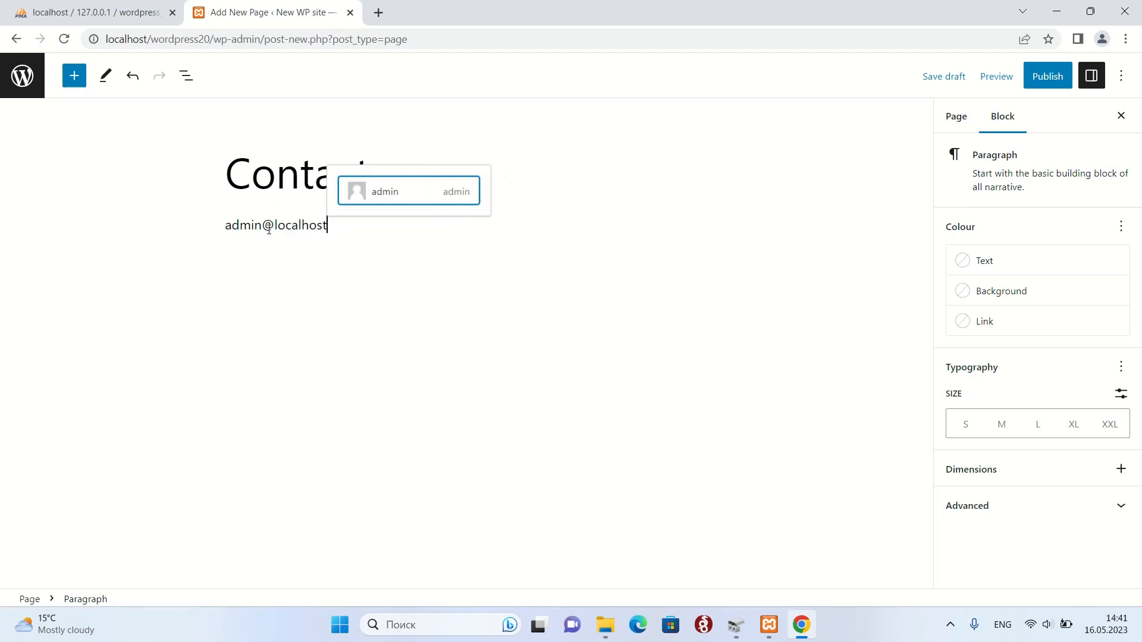
text(.123)
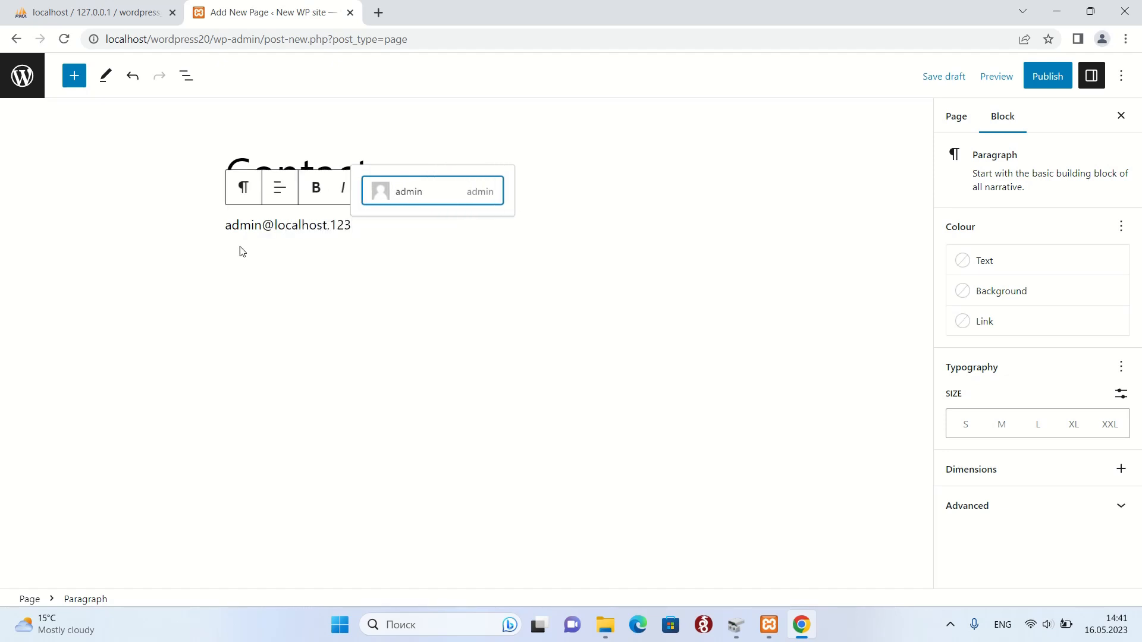
key(Escape)
click(265, 263)
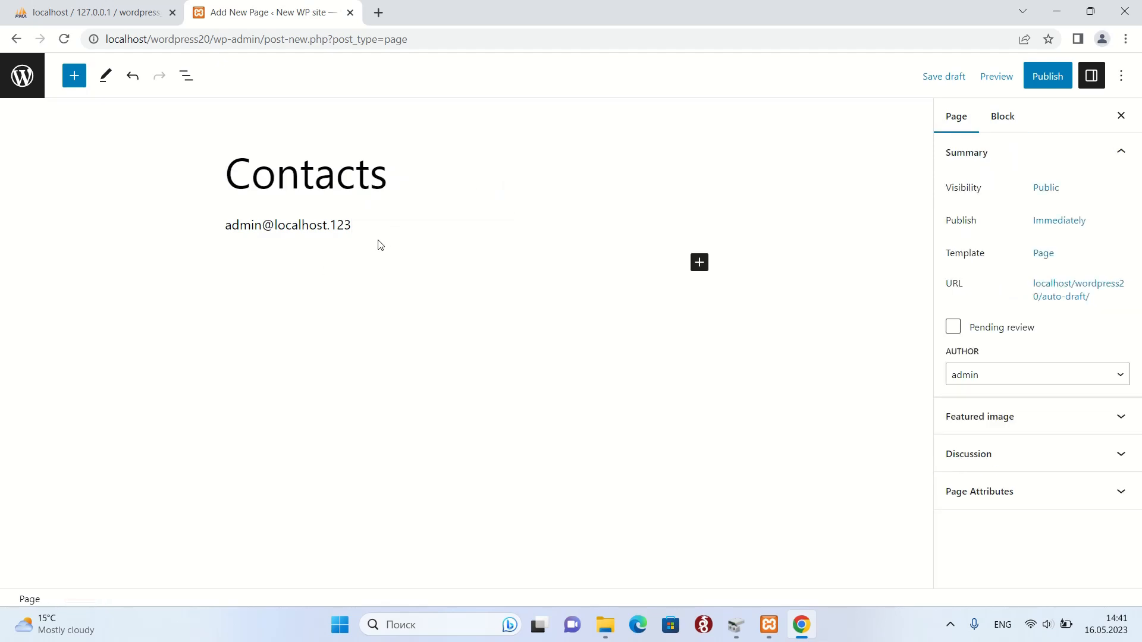
Add a paragraph below the e-mail line with the company name and street address.
click(699, 263)
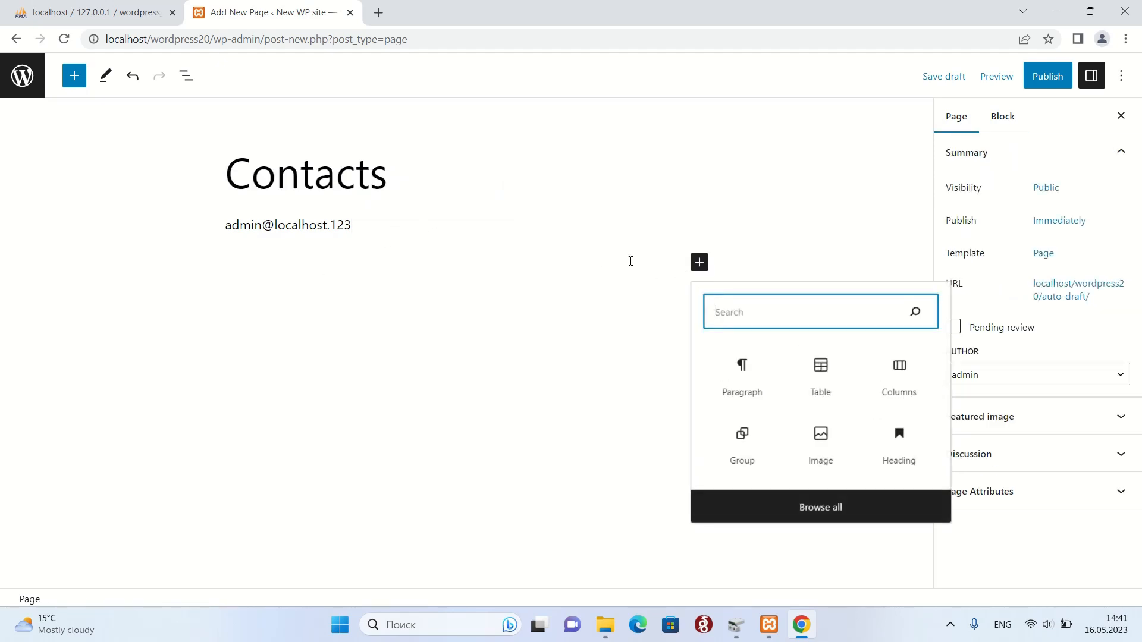
click(742, 364)
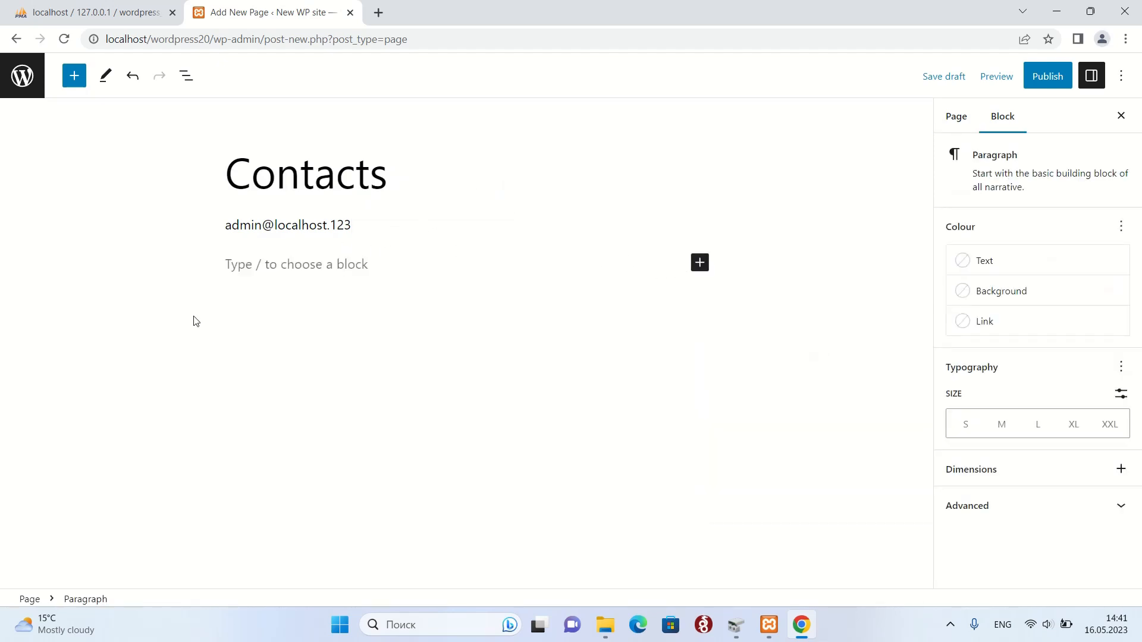
text(So)
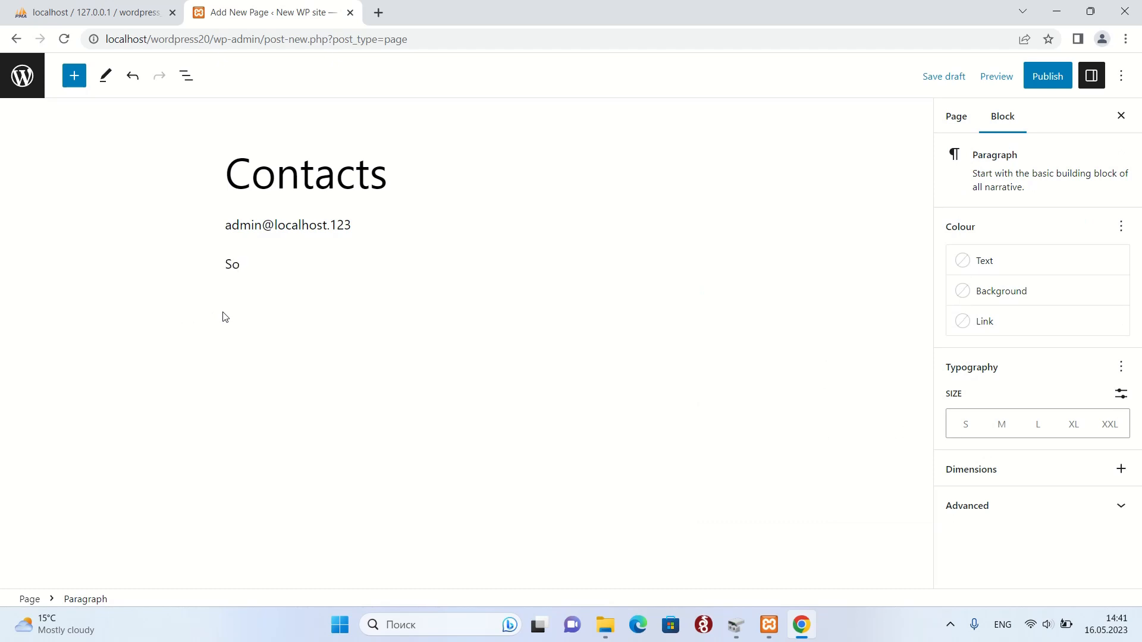
text(mecomapany LTD.,)
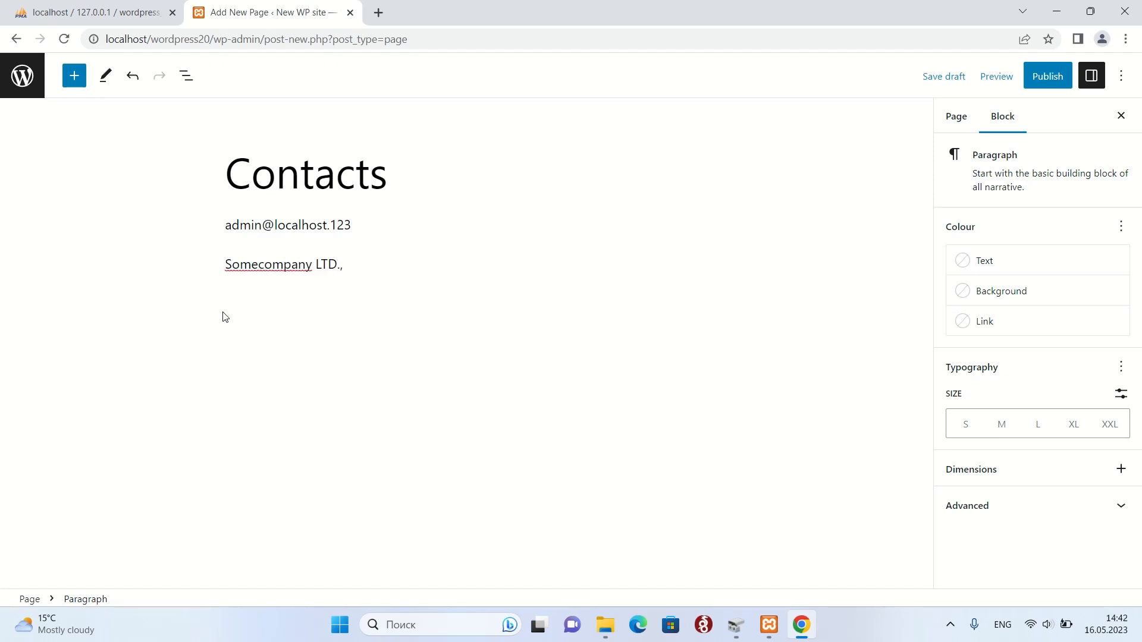
text( Somwhere str)
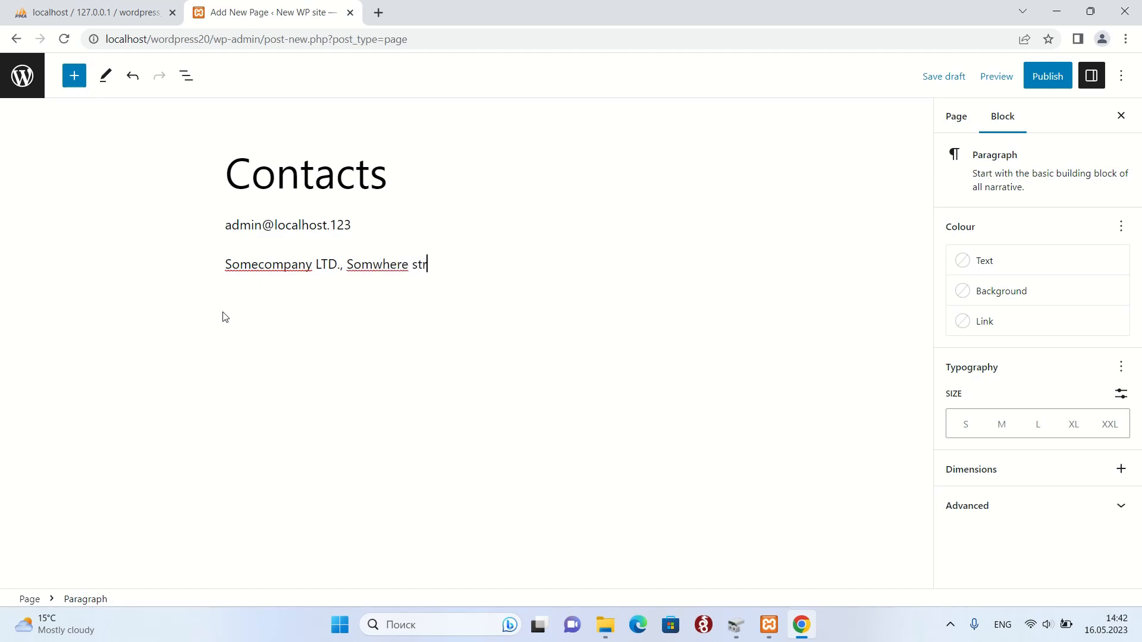
text(. 123-12,)
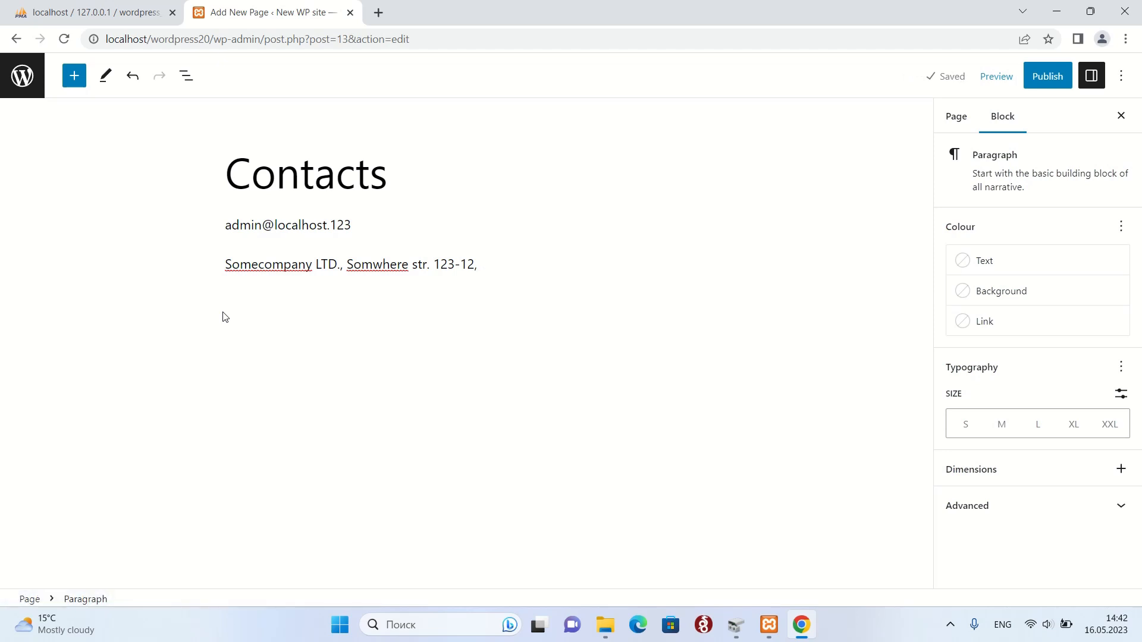
text( e)
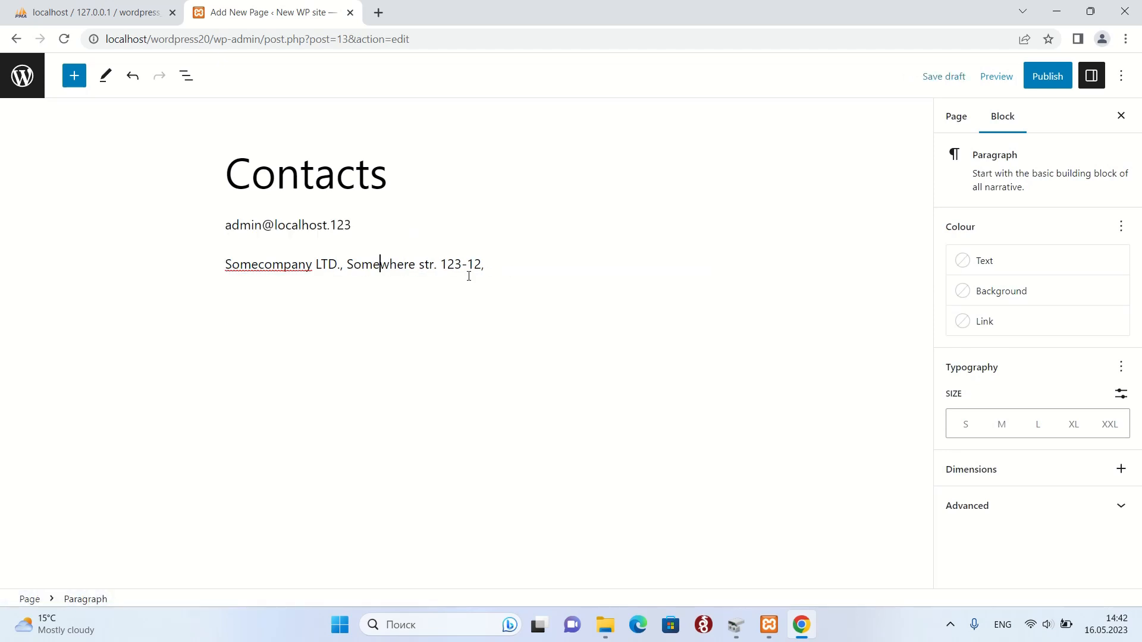
Complete the address with the country and insert the postcode before it.
key(End)
text(Someland)
key(BackSpace)
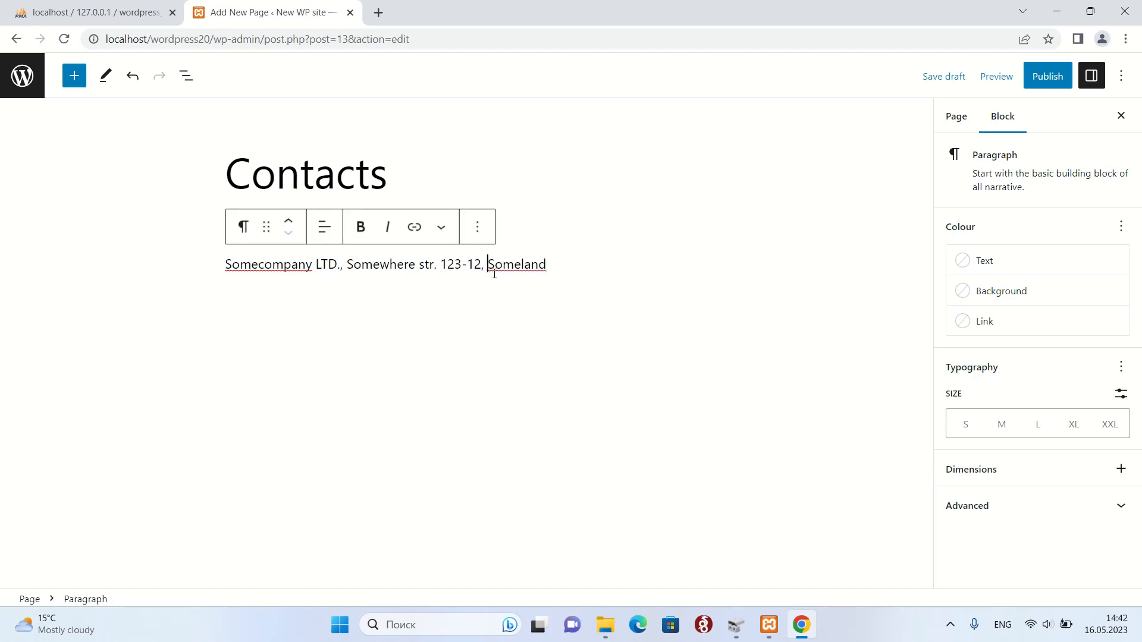
click(492, 273)
text(12345,)
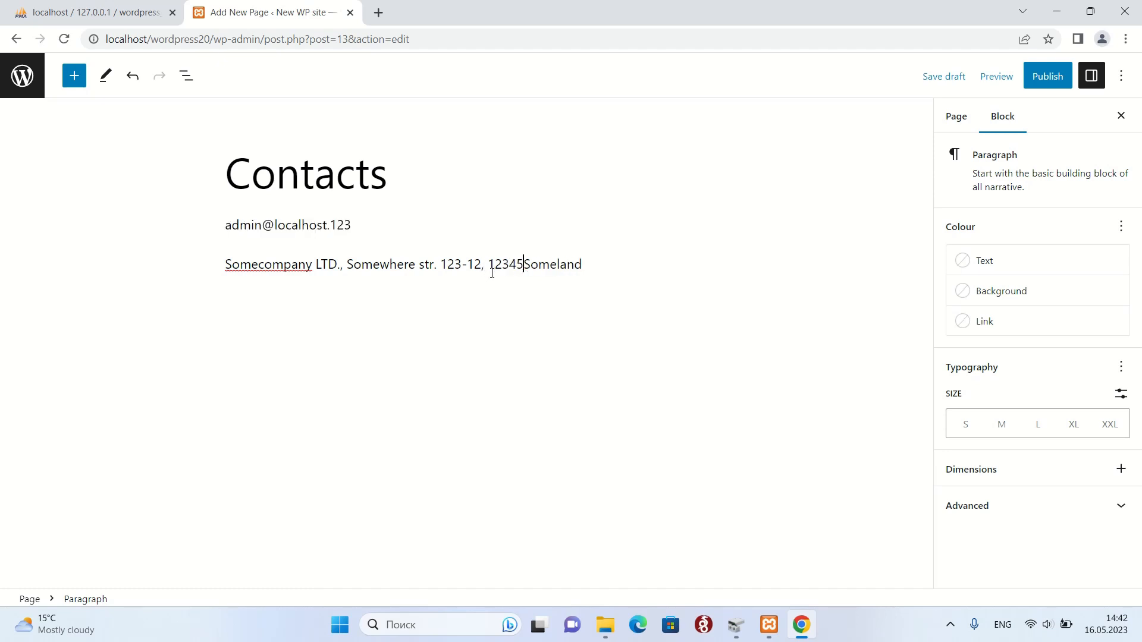
click(650, 283)
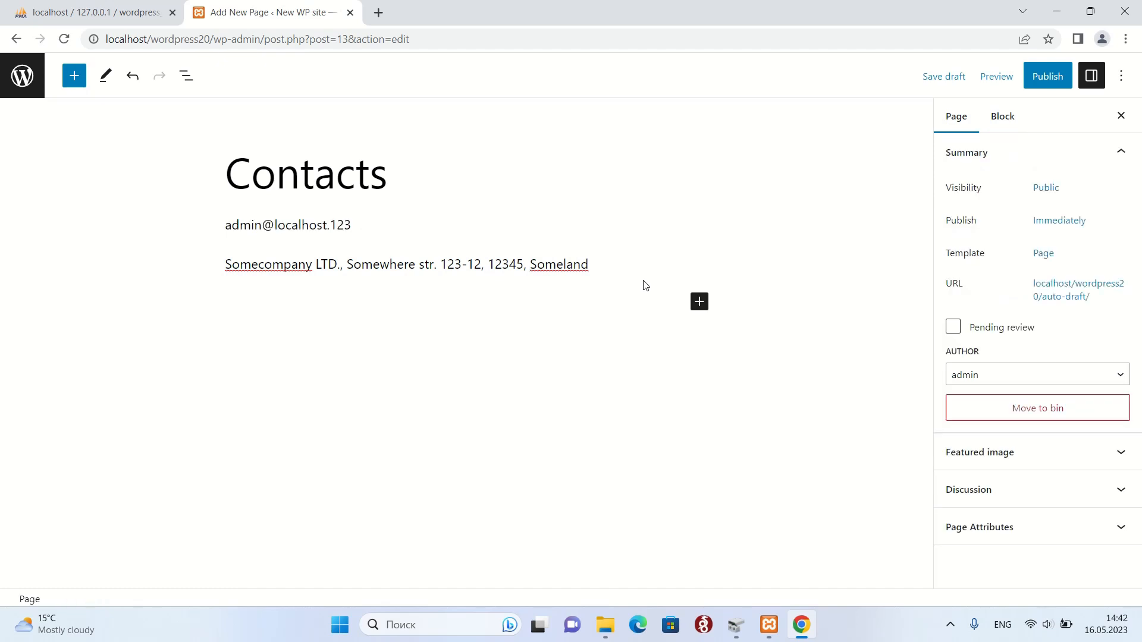
click(597, 264)
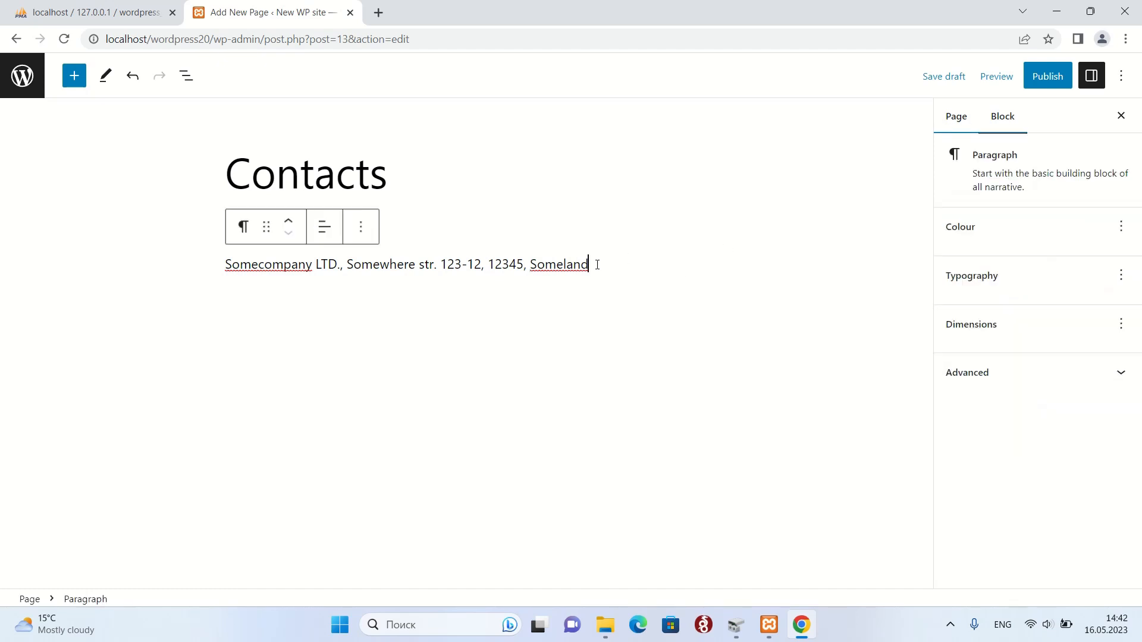
Publish the Contacts page, close the post-publish panel and return to the page list.
click(1046, 80)
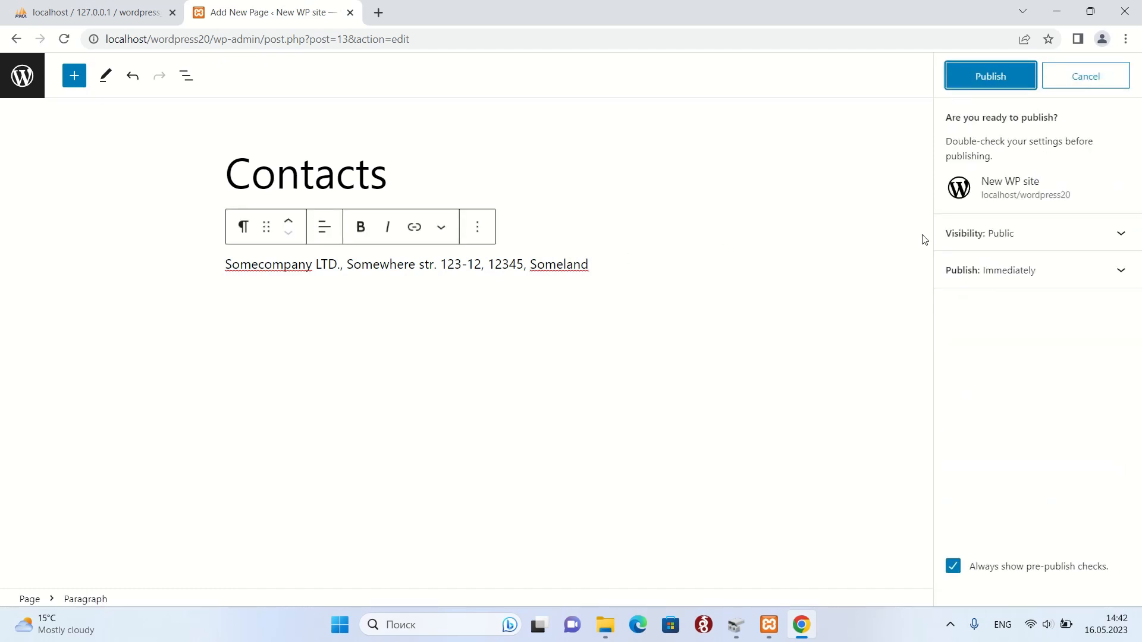
click(991, 82)
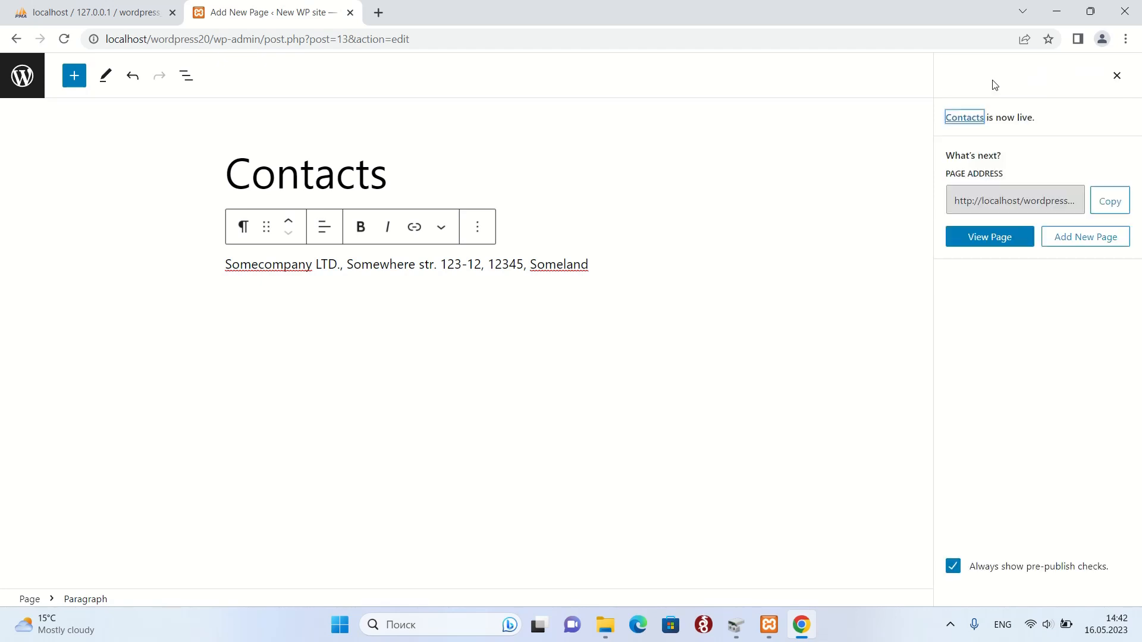
click(1116, 77)
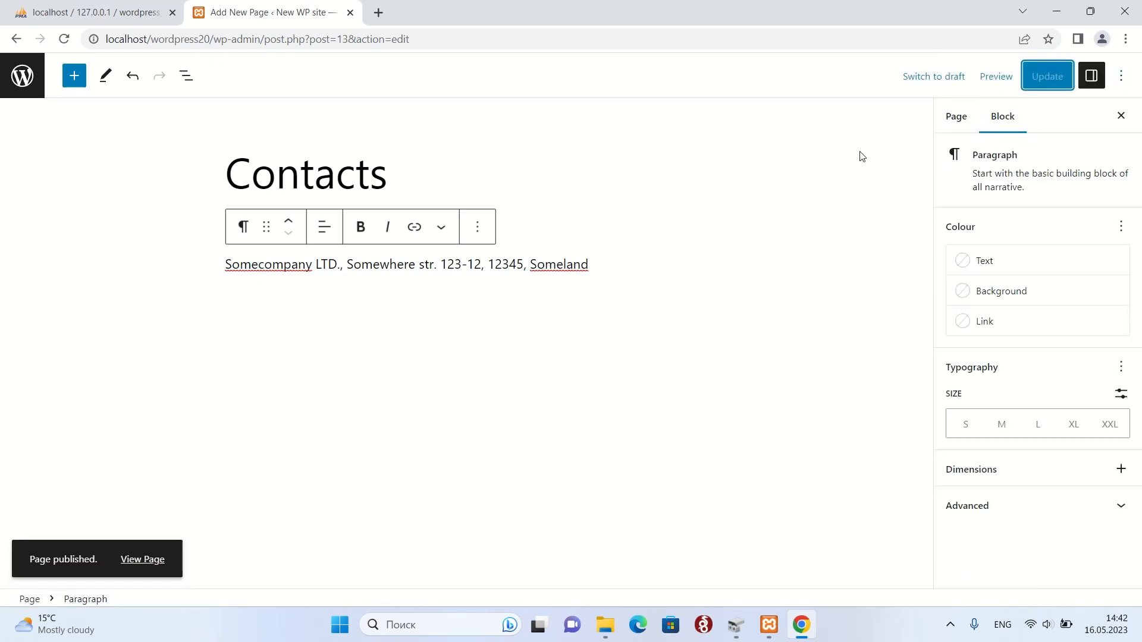
click(27, 81)
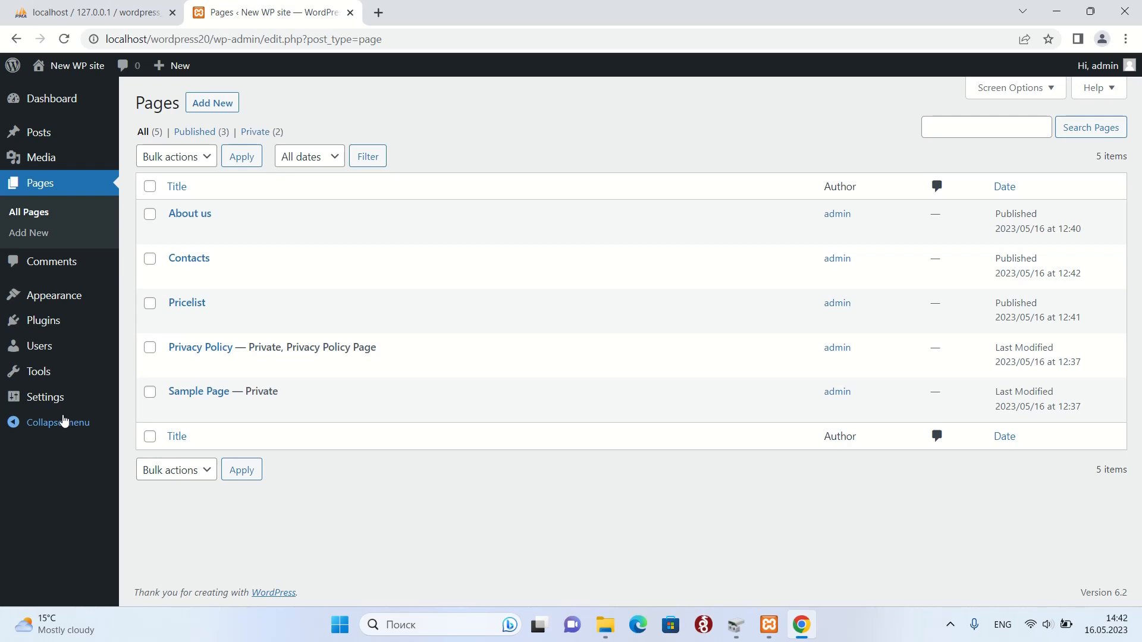
Open the live site and browse About us, Contacts and Pricelist from the menu, ending on About us.
right_click(70, 67)
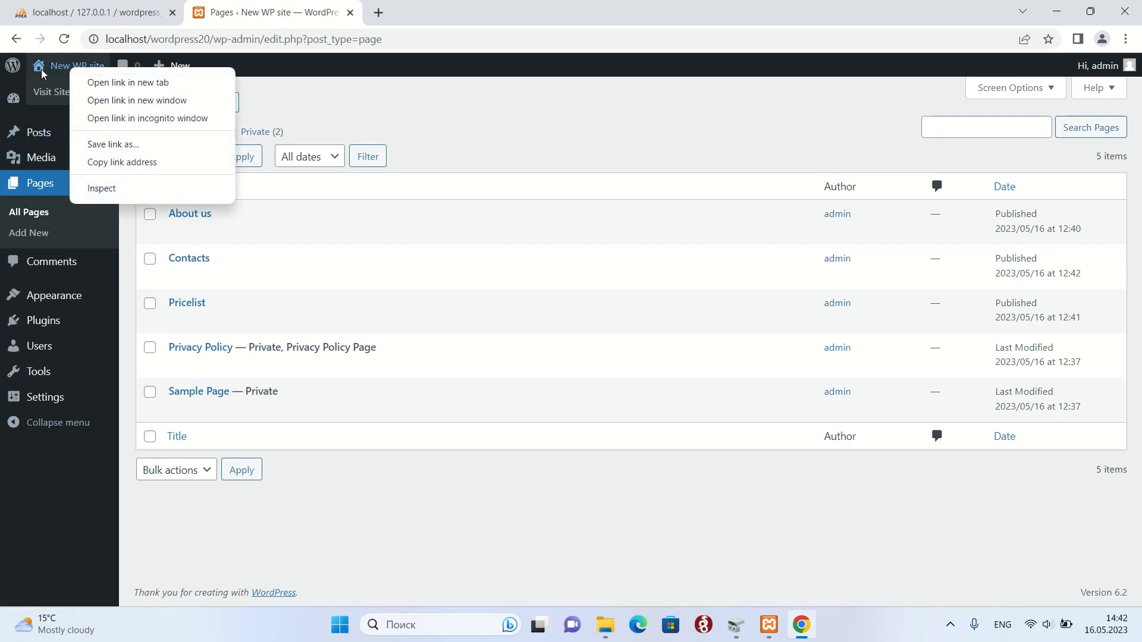
click(57, 99)
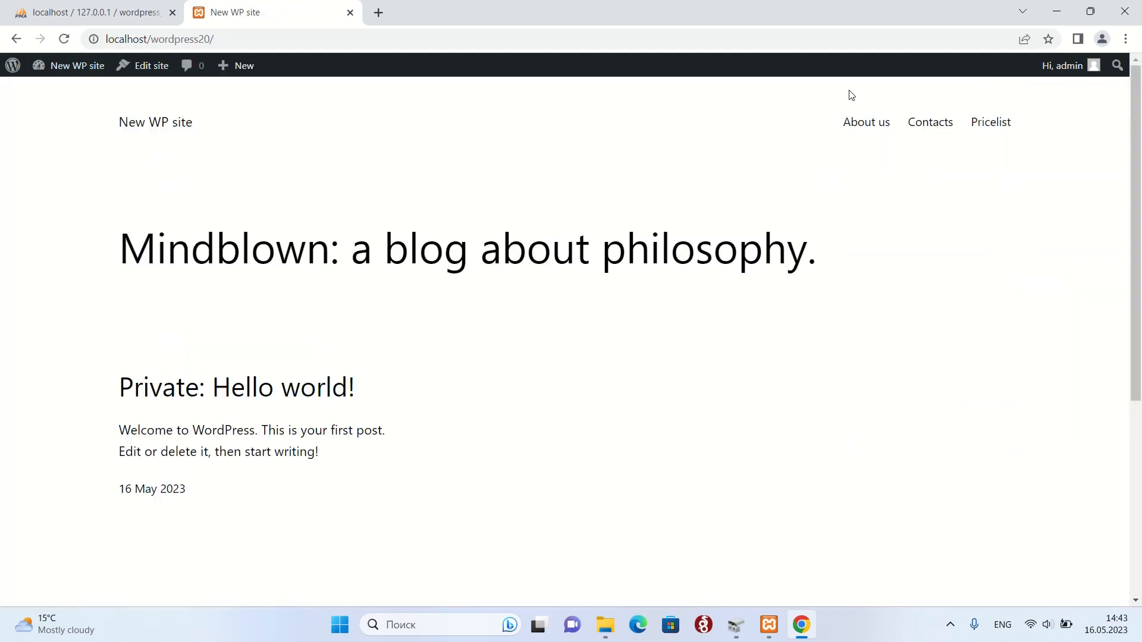
click(854, 122)
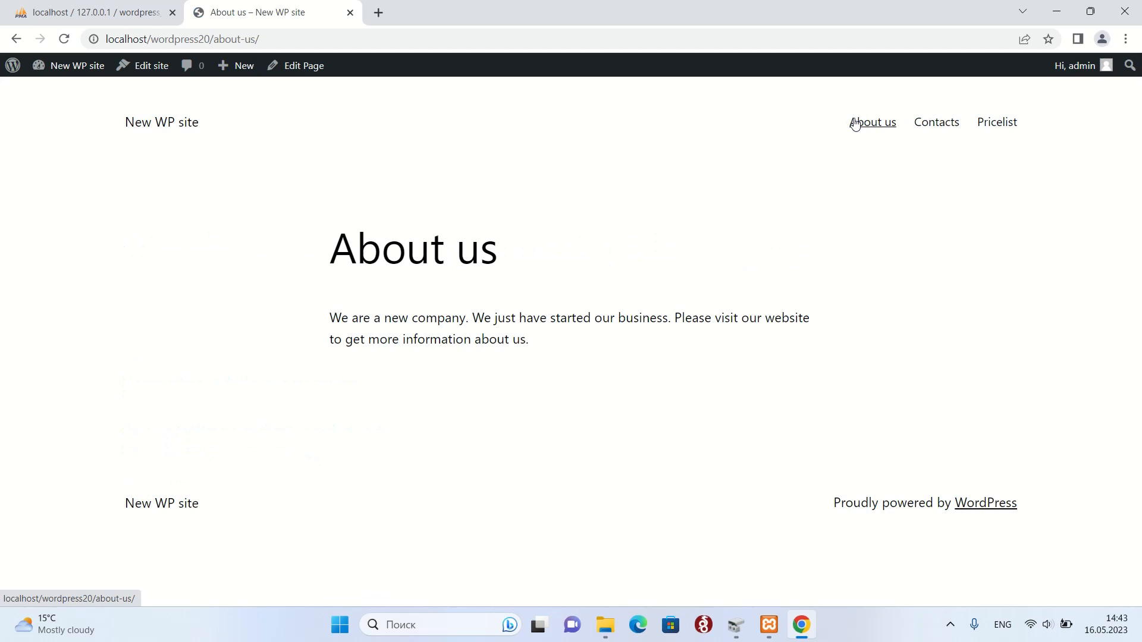
click(936, 122)
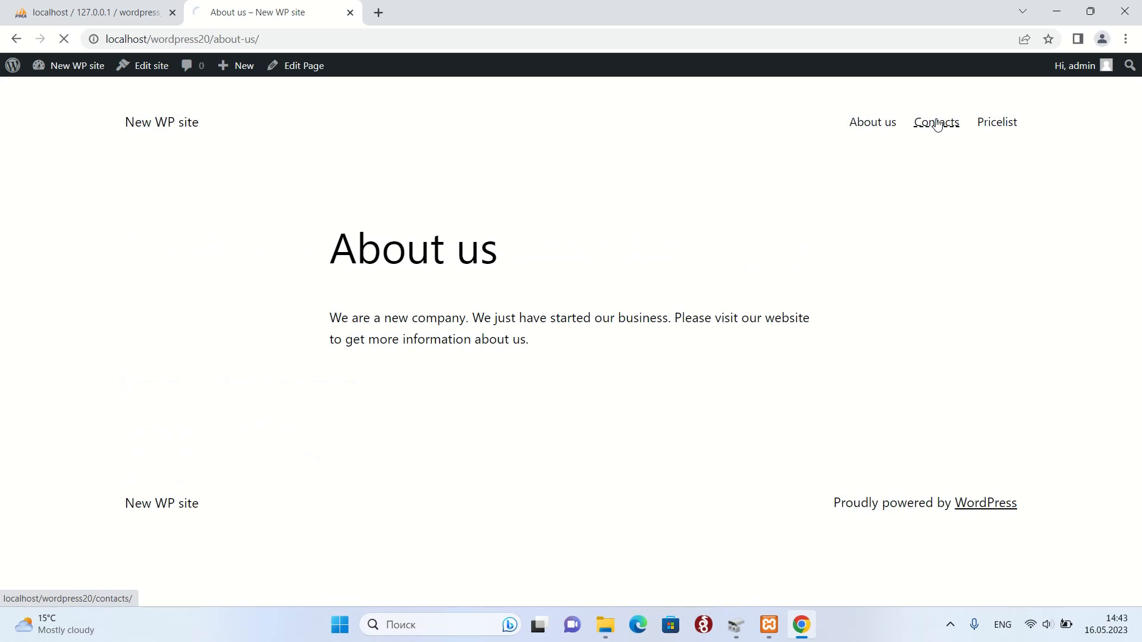
click(1002, 131)
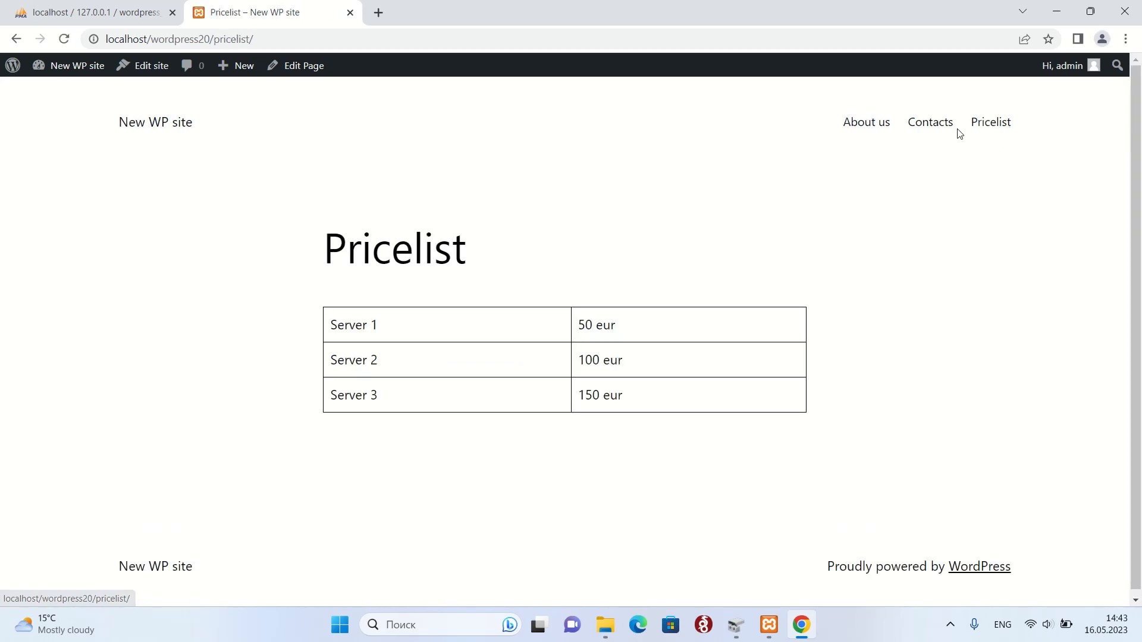
click(923, 128)
click(884, 128)
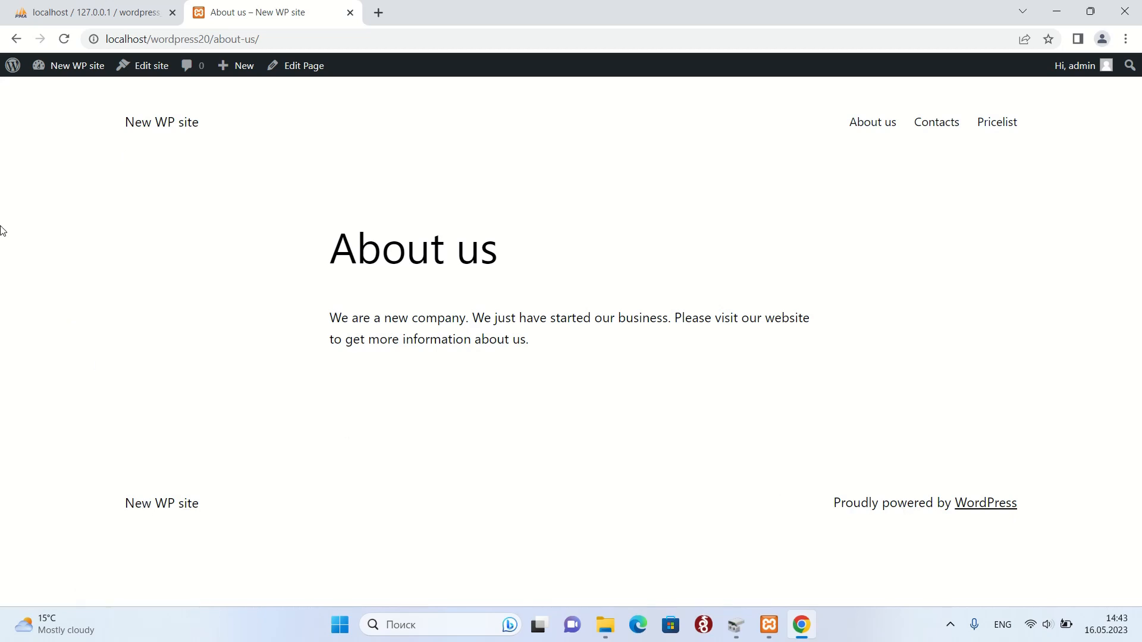
Open the plugin file editor on Akismet's akismet.php and acknowledge the direct-editing warning.
click(13, 66)
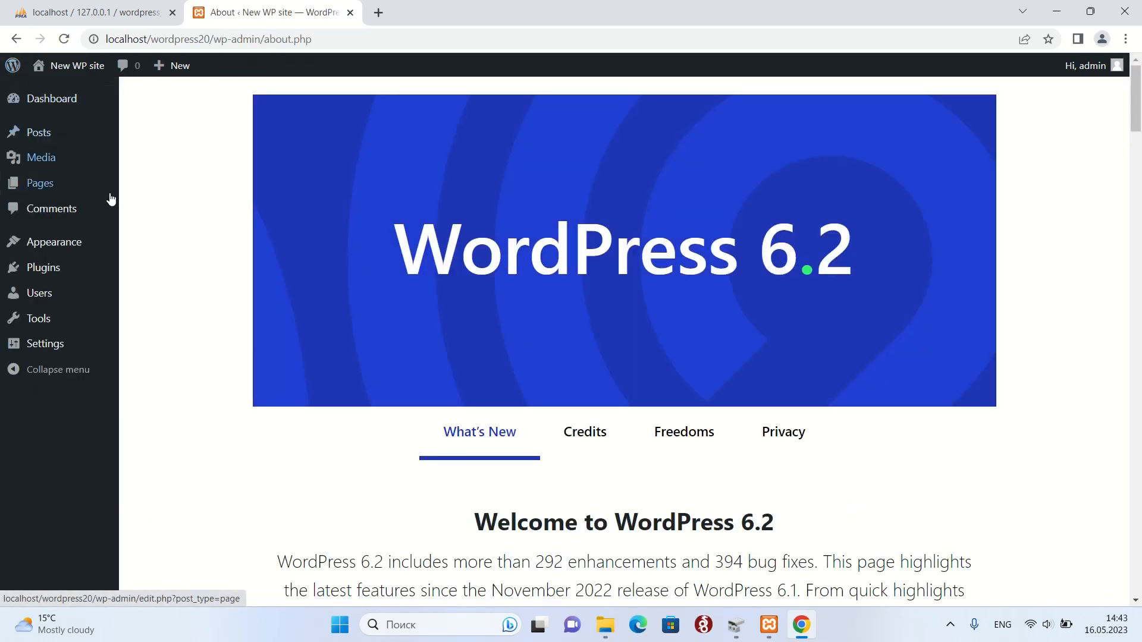
mouse_move(31, 106)
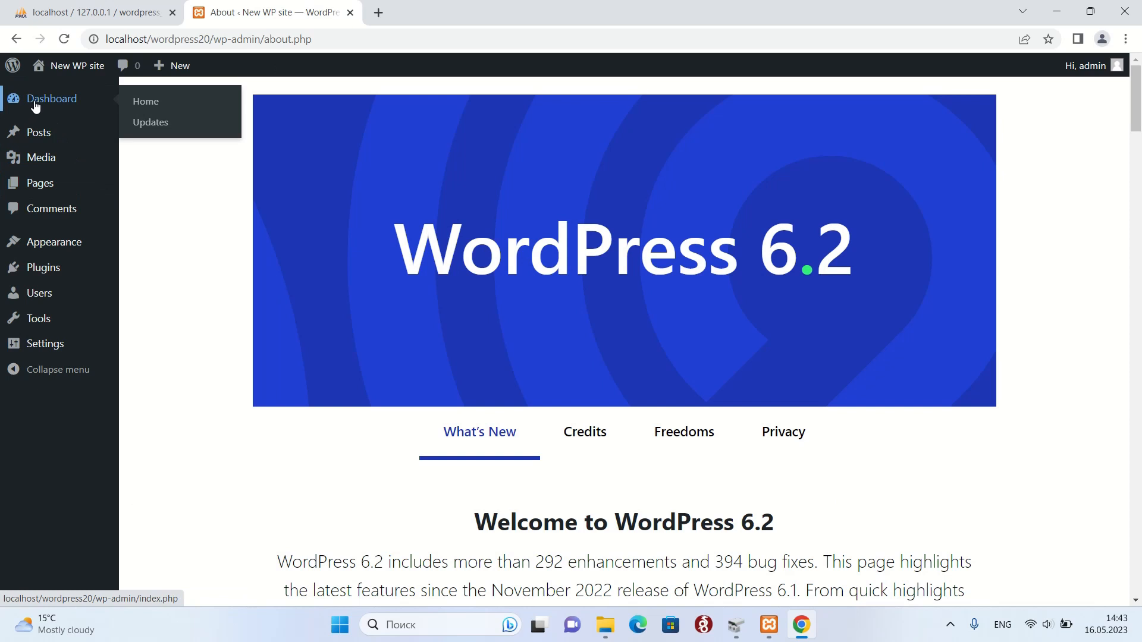
click(35, 105)
scroll(569, 381, down, 1)
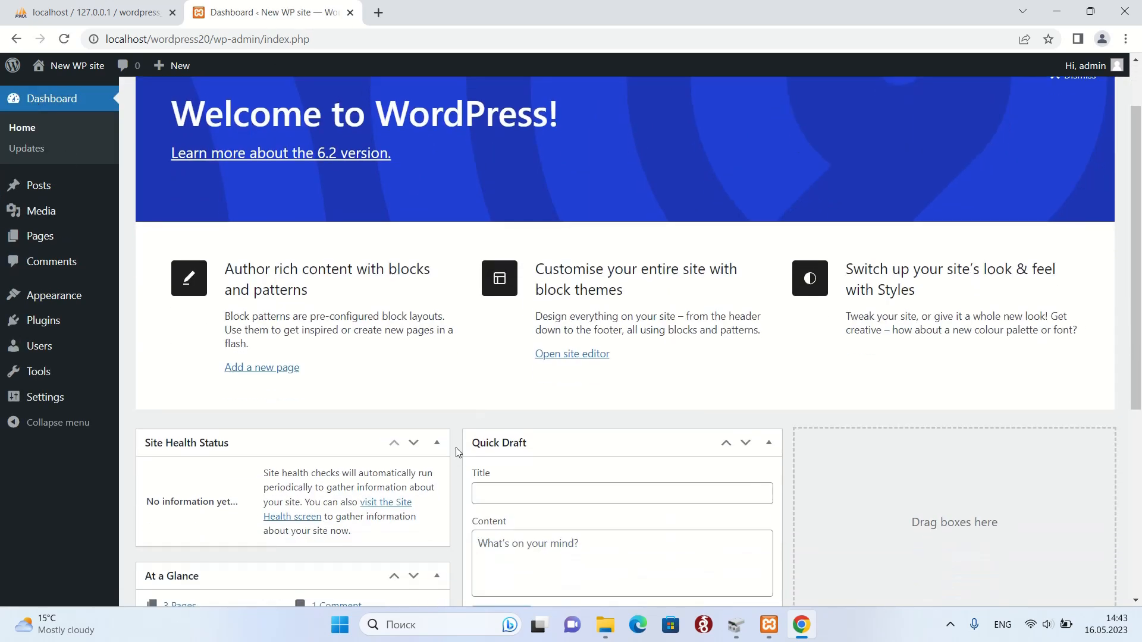
click(33, 408)
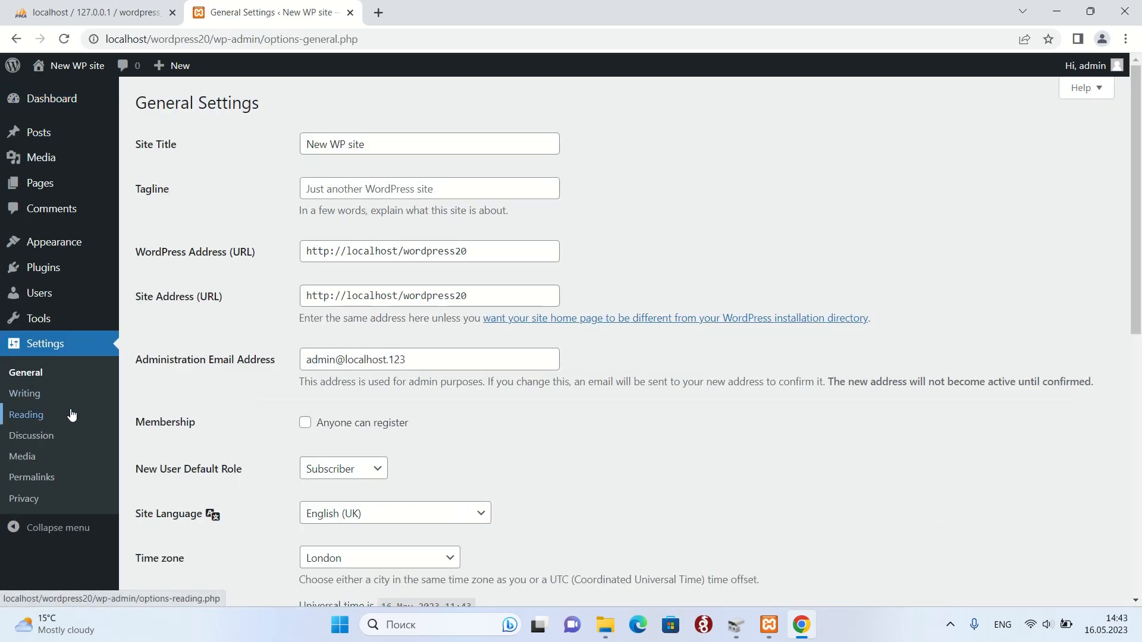
click(44, 326)
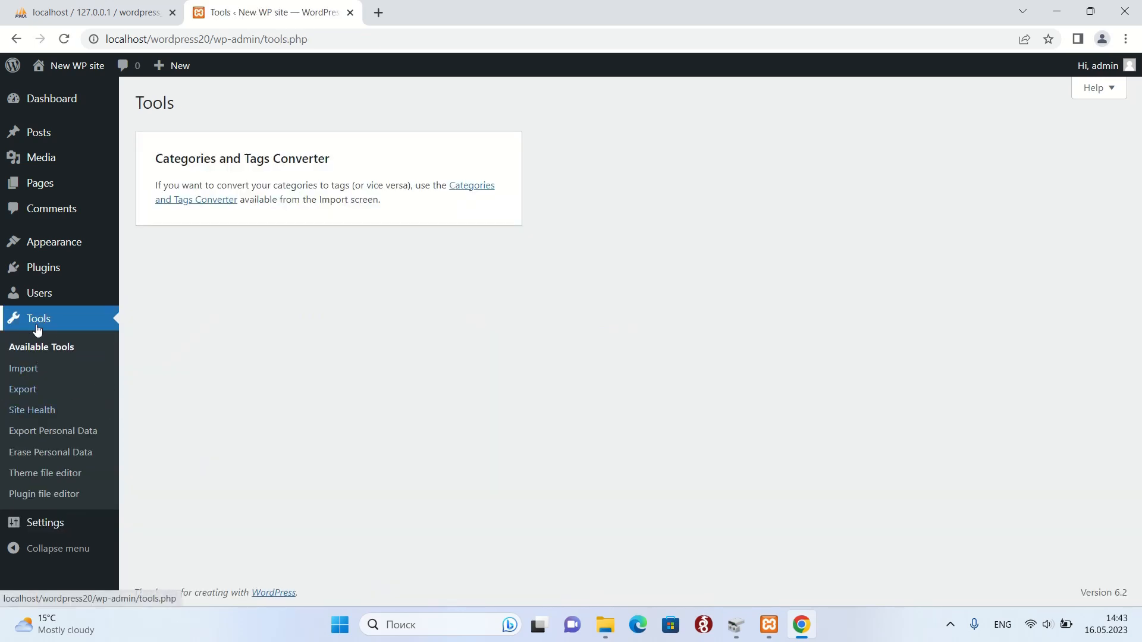
click(54, 495)
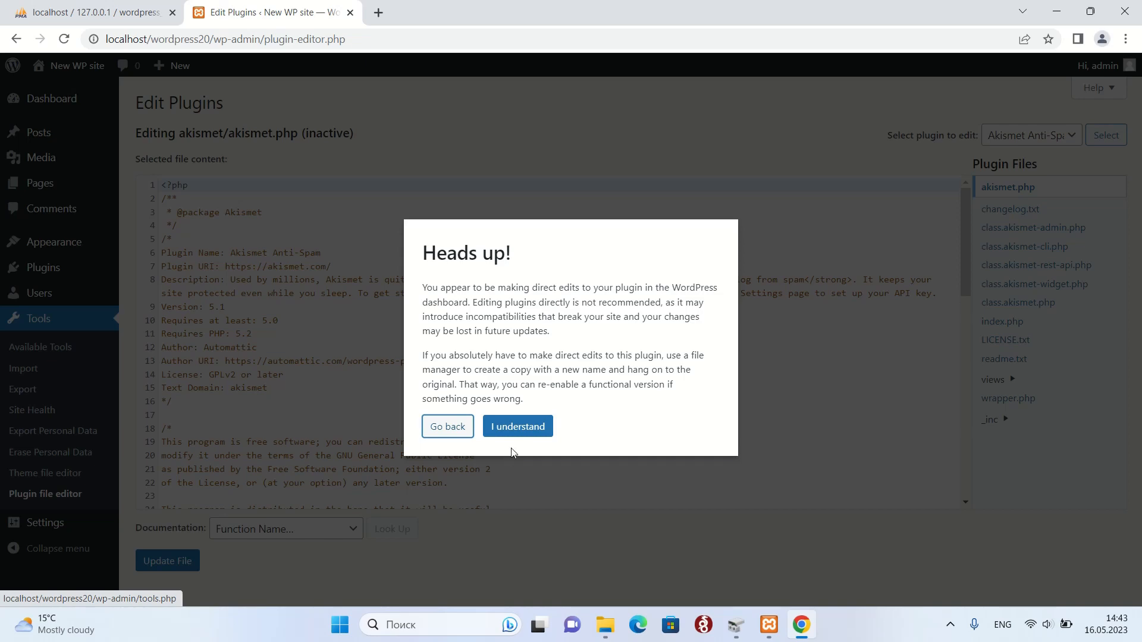
click(516, 426)
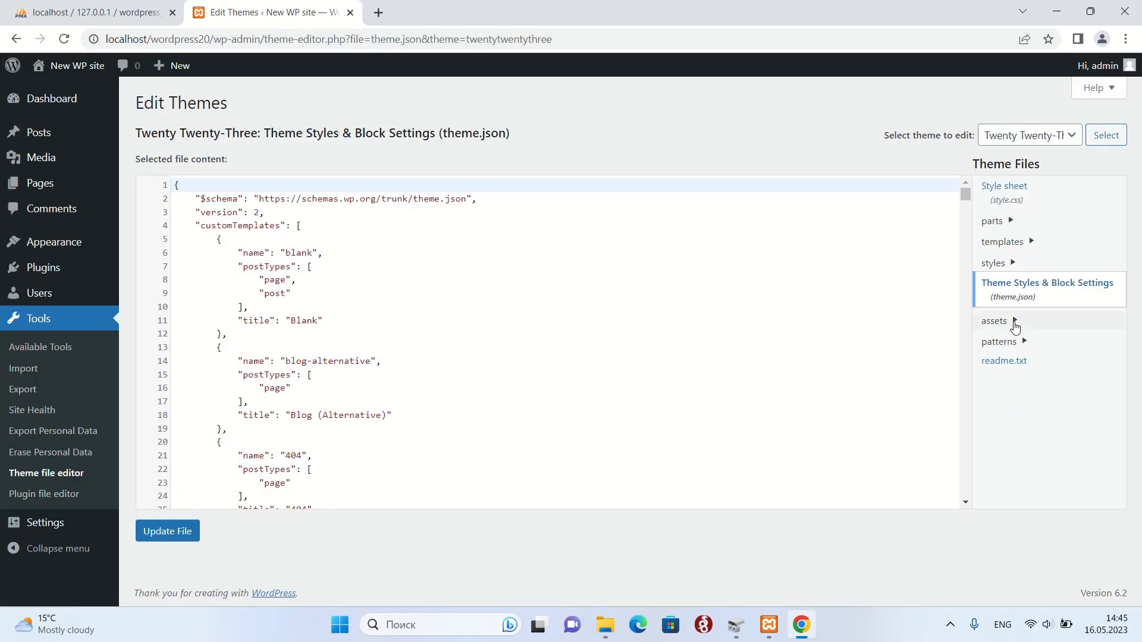
Open Twenty Twenty-Three's patterns/footer-default.php in the theme file editor.
click(1015, 324)
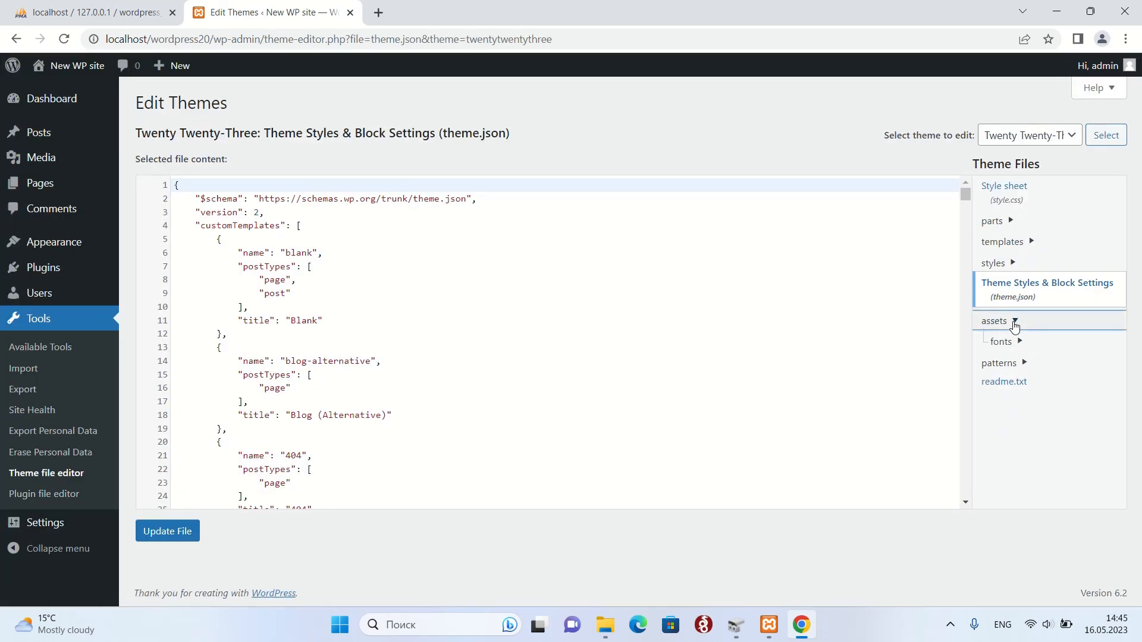
click(1016, 363)
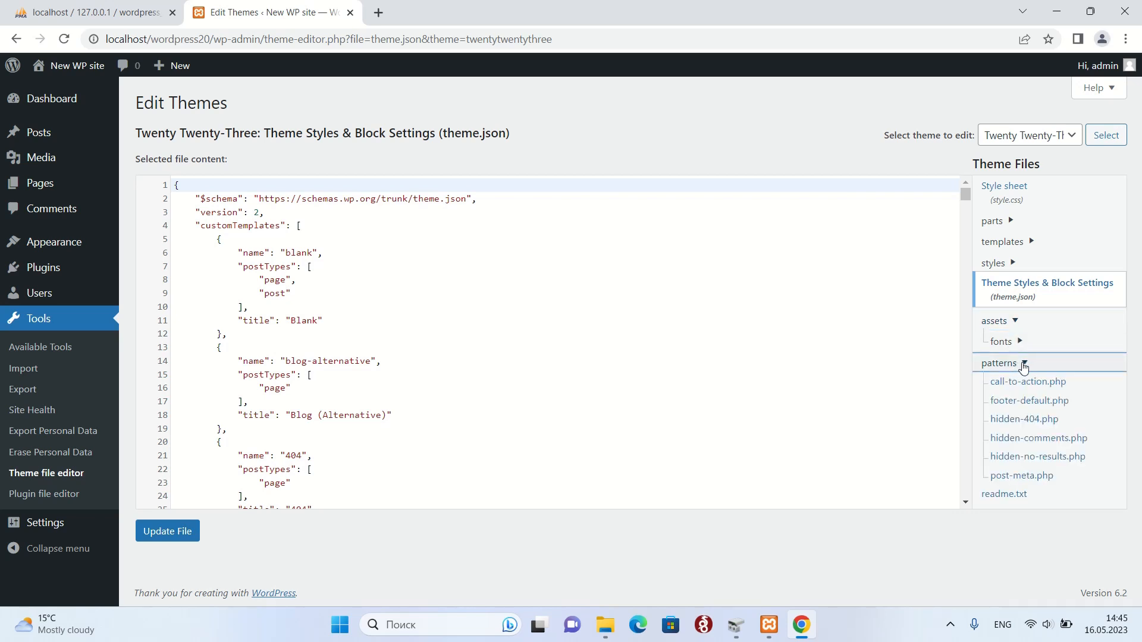
click(1032, 402)
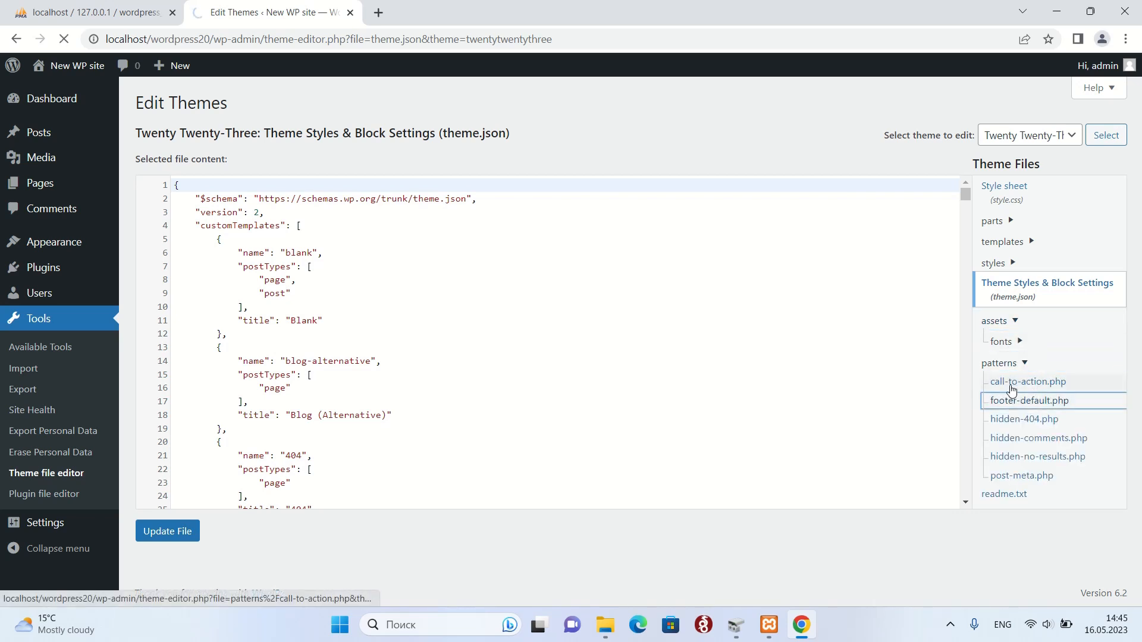
scroll(874, 311, down, 2)
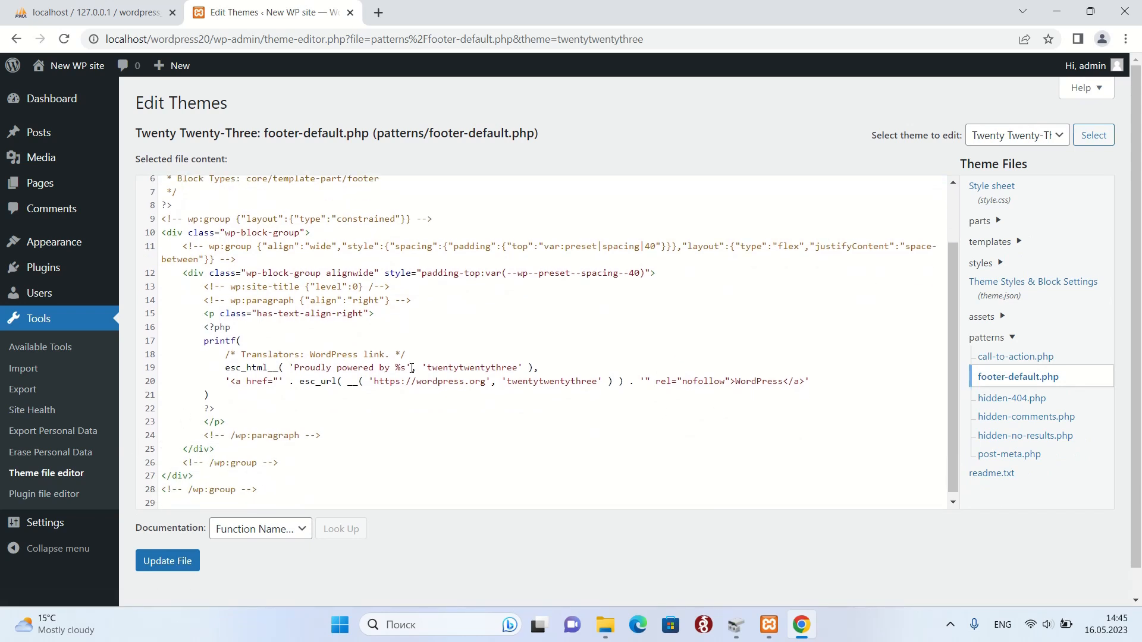
Wrap the 'Proudly powered by' PHP block in <!-- --> comment markers and save the file.
click(201, 329)
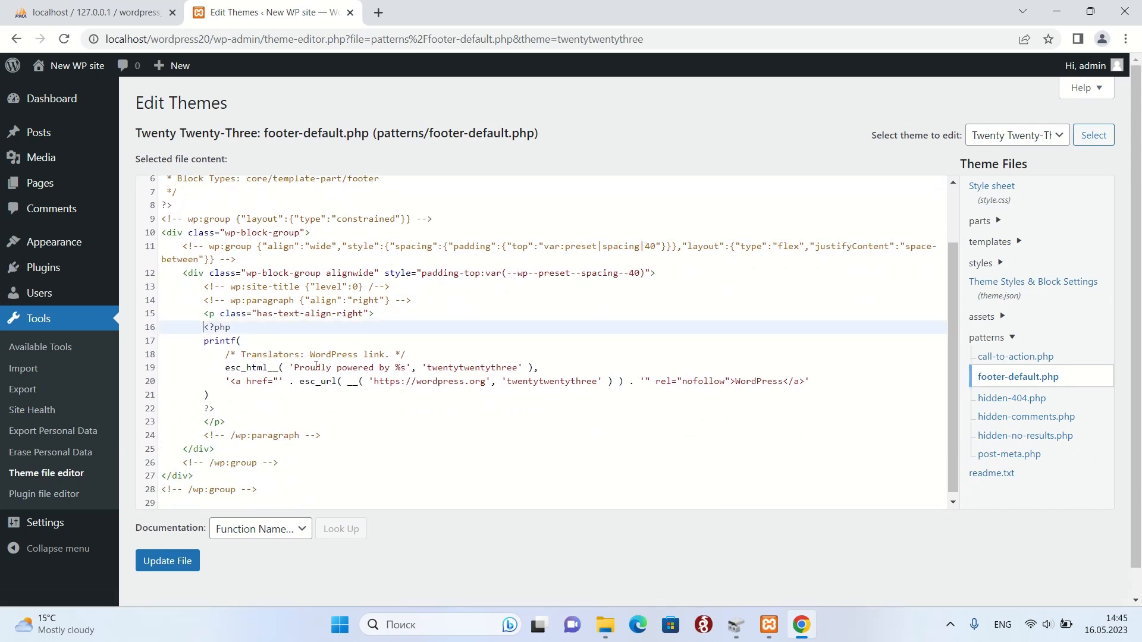
key(Return)
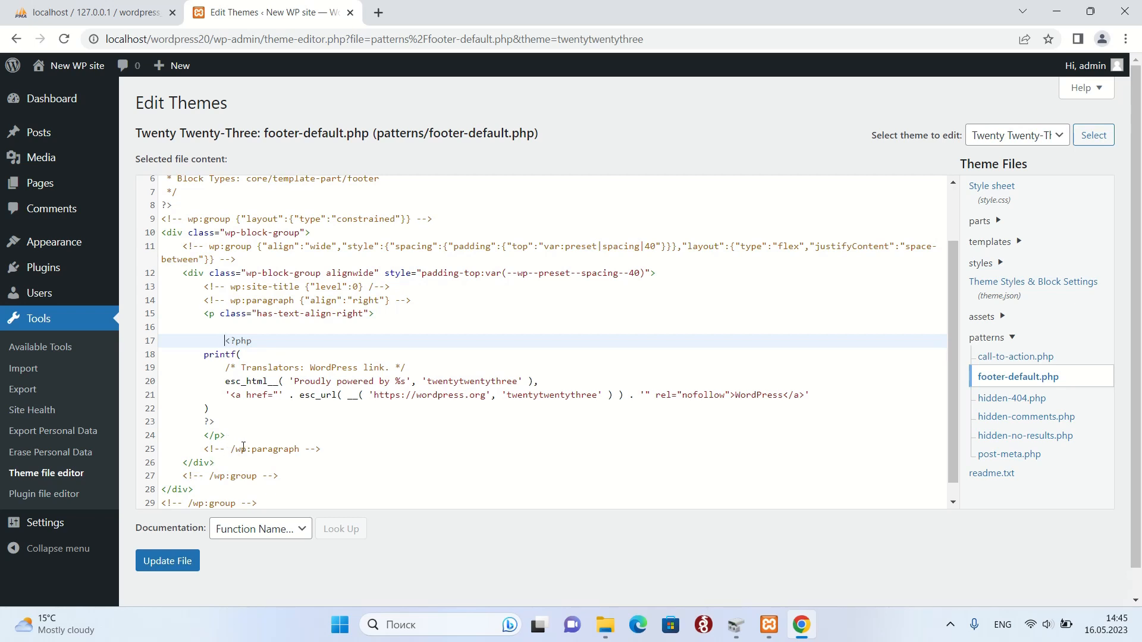
click(225, 422)
key(Return)
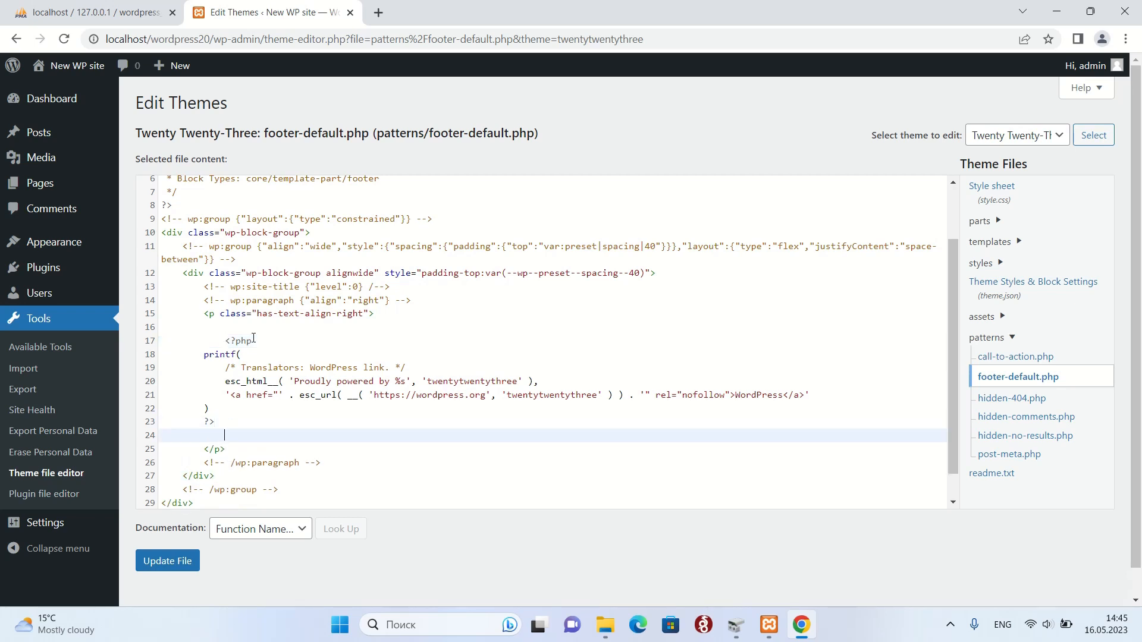
key(Return)
click(224, 327)
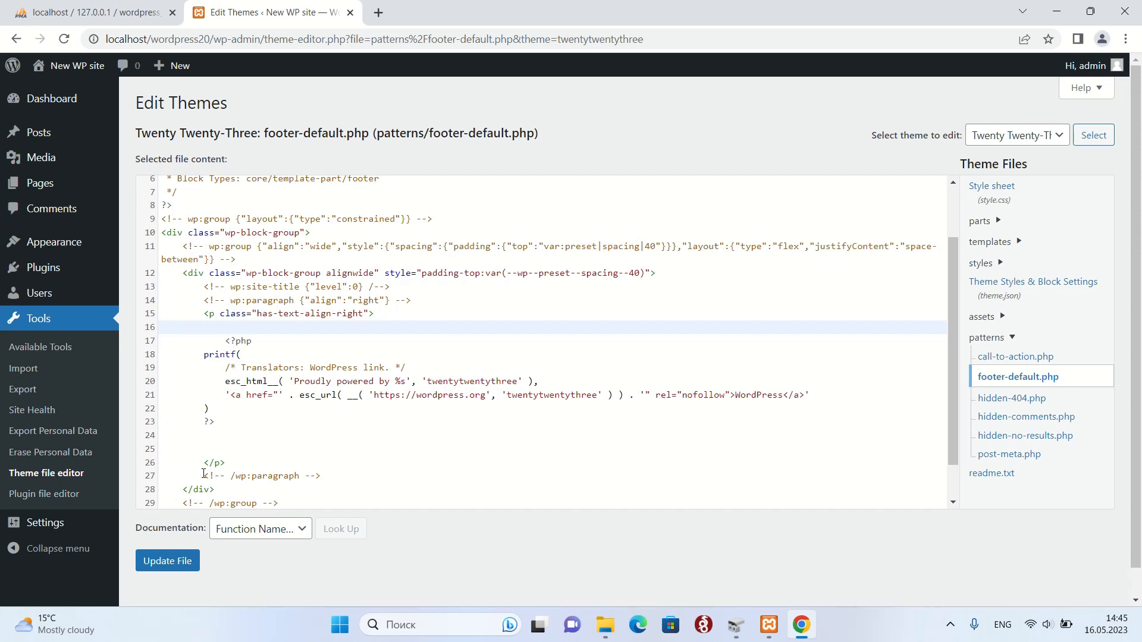
drag(204, 474, 222, 474)
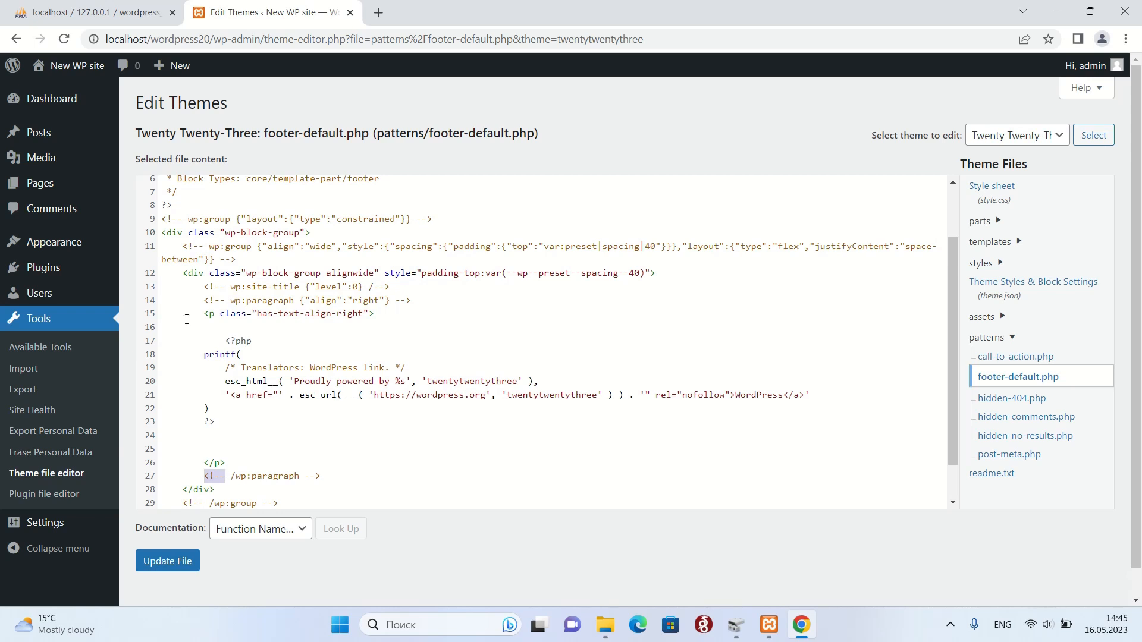
click(211, 329)
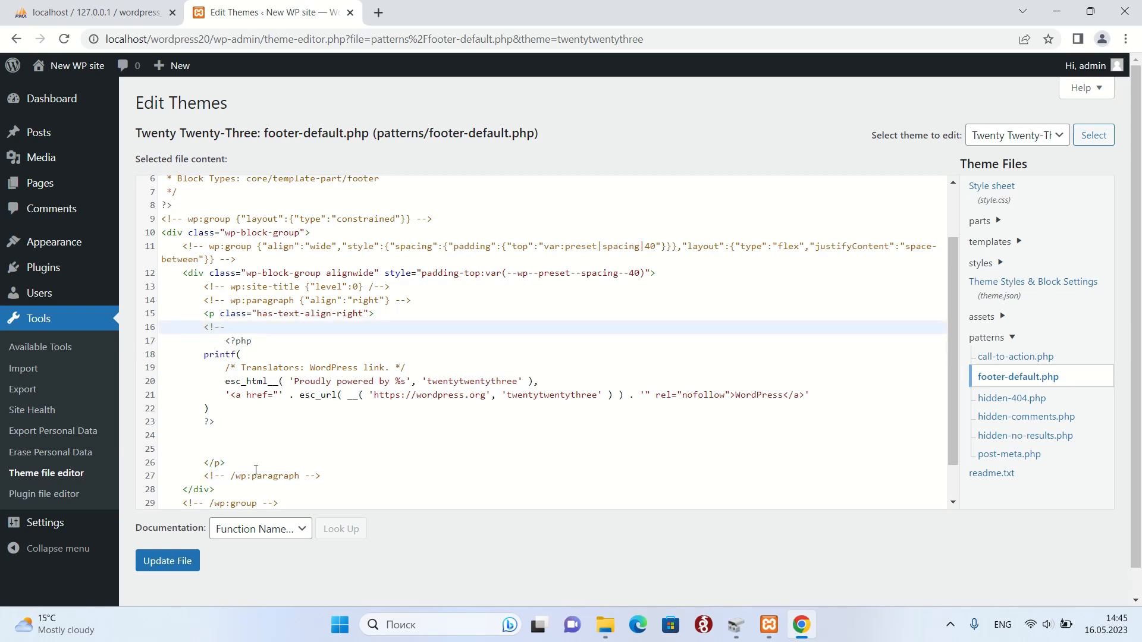
drag(304, 476, 319, 475)
click(207, 438)
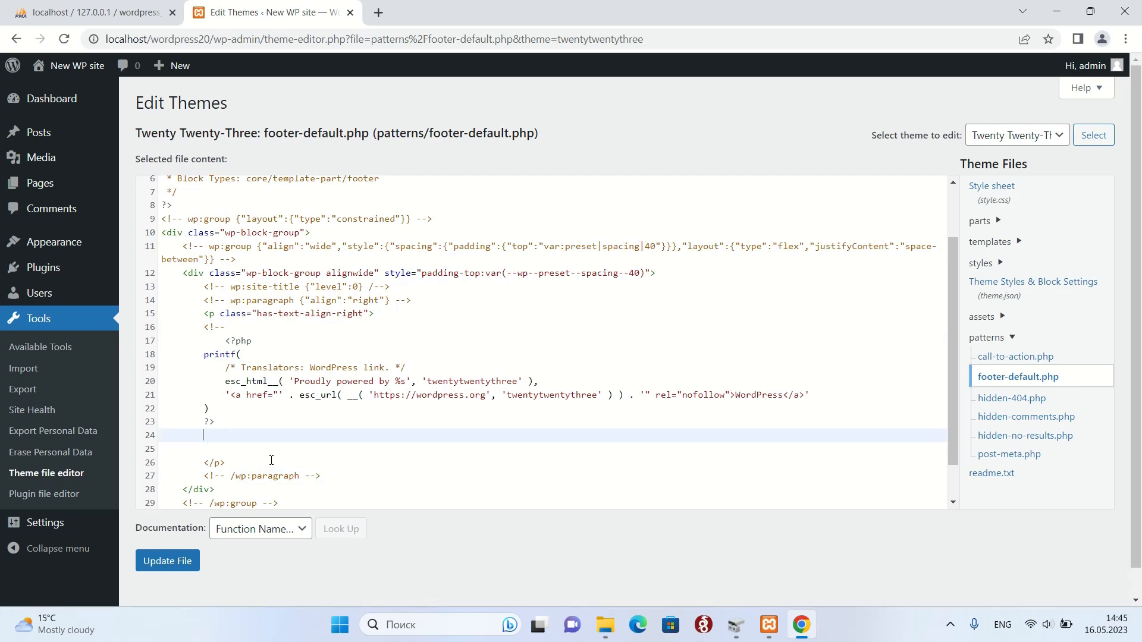
click(170, 565)
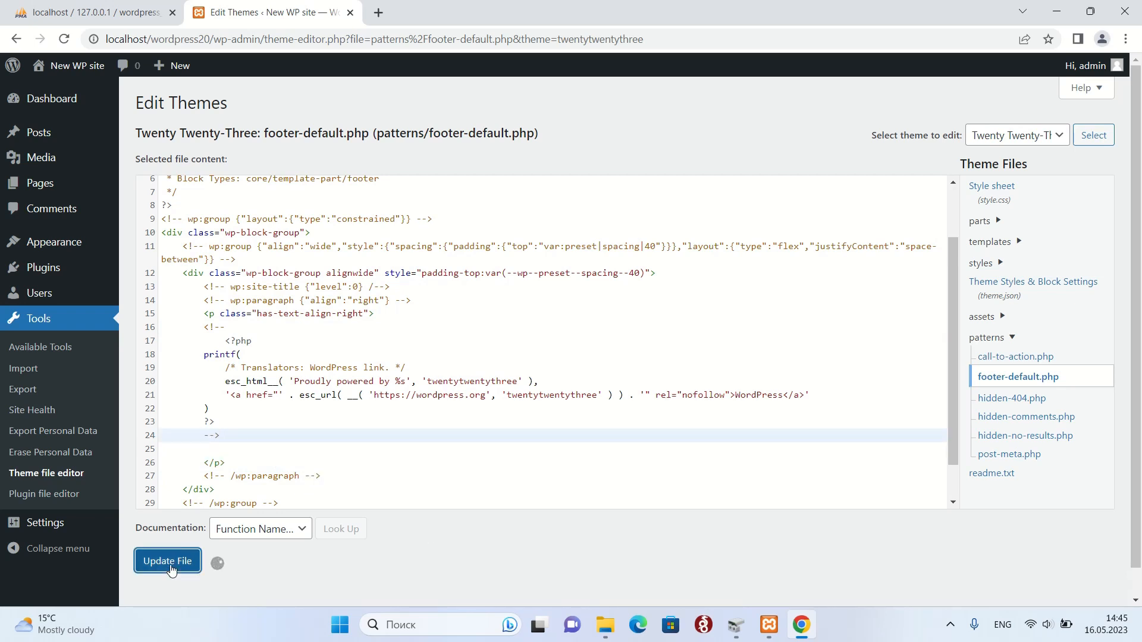
right_click(86, 71)
Open the live site in a new tab, view the About us page, then return to Edit Themes.
click(105, 82)
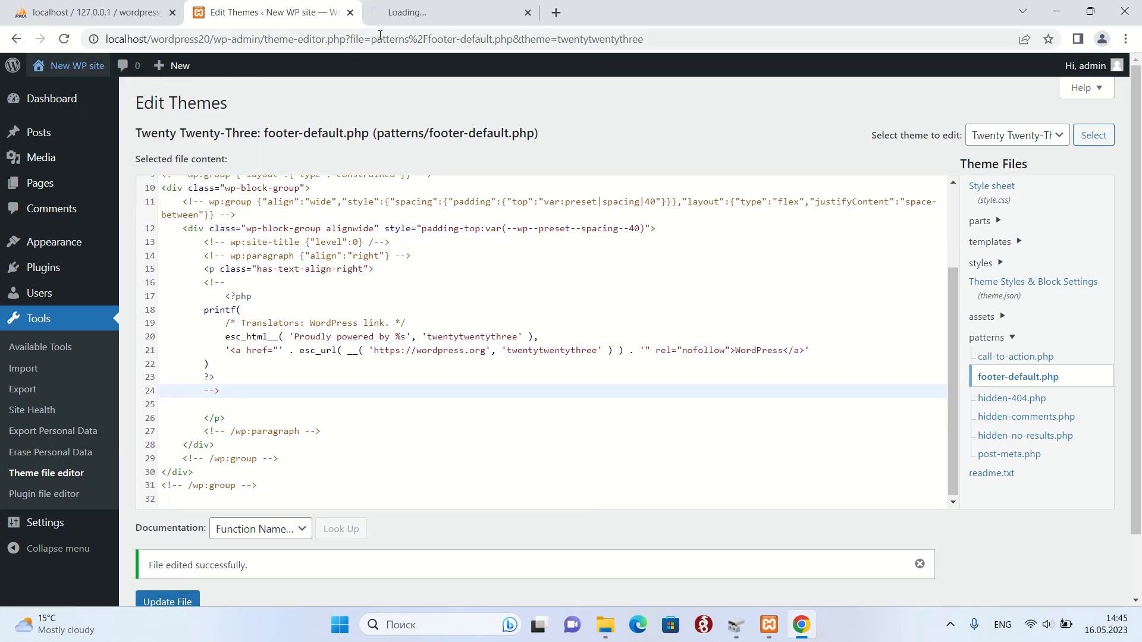
click(428, 12)
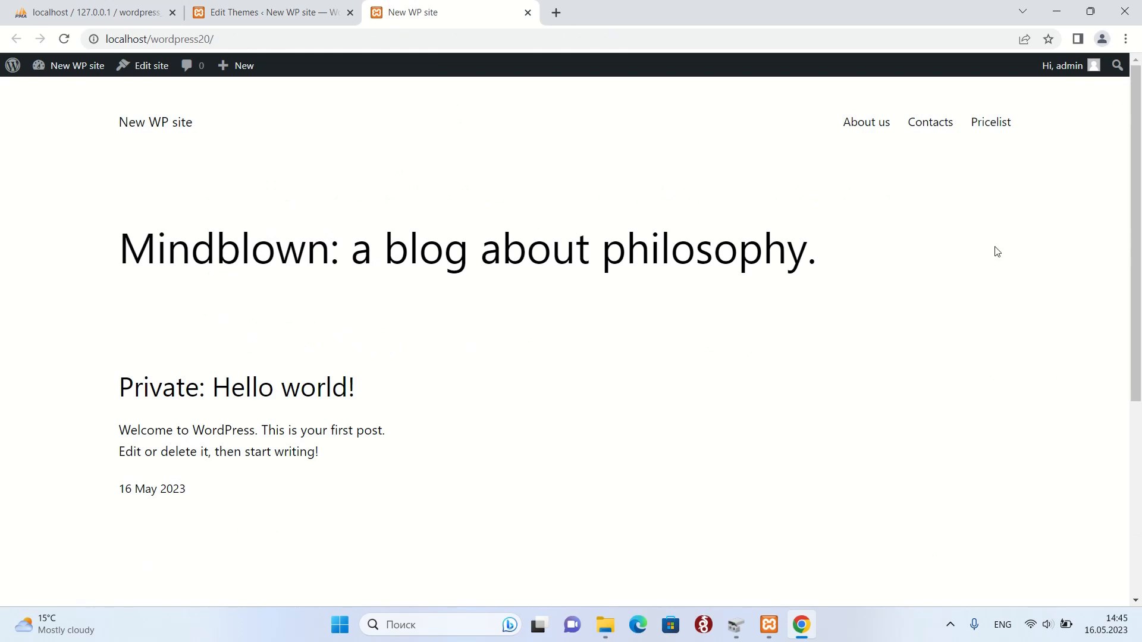
scroll(777, 357, down, 3)
scroll(821, 155, up, 3)
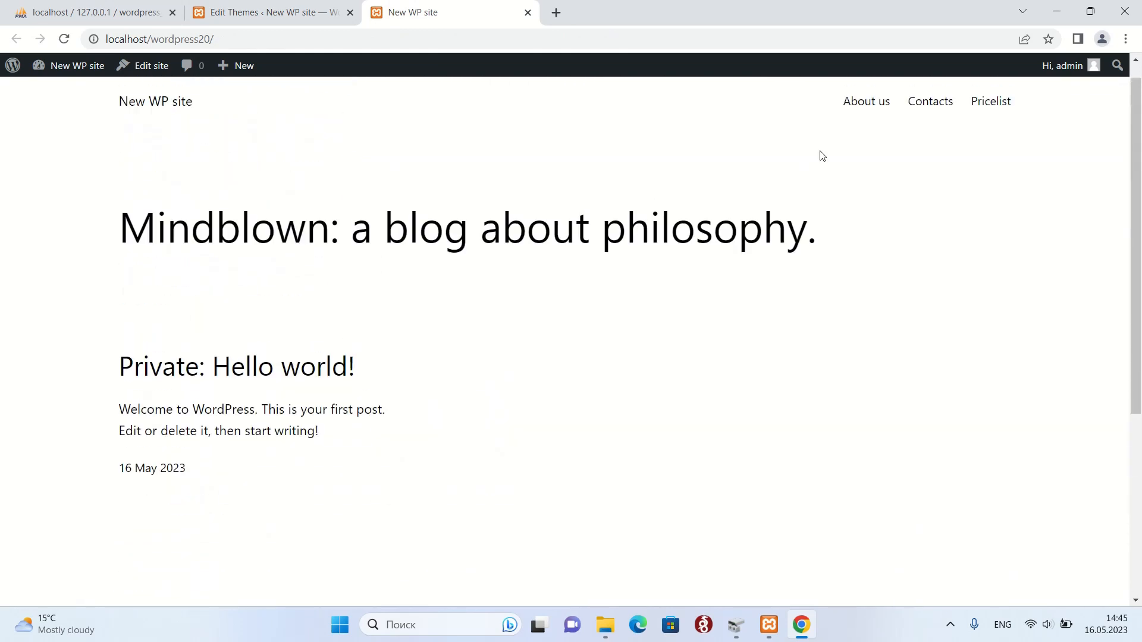
click(862, 107)
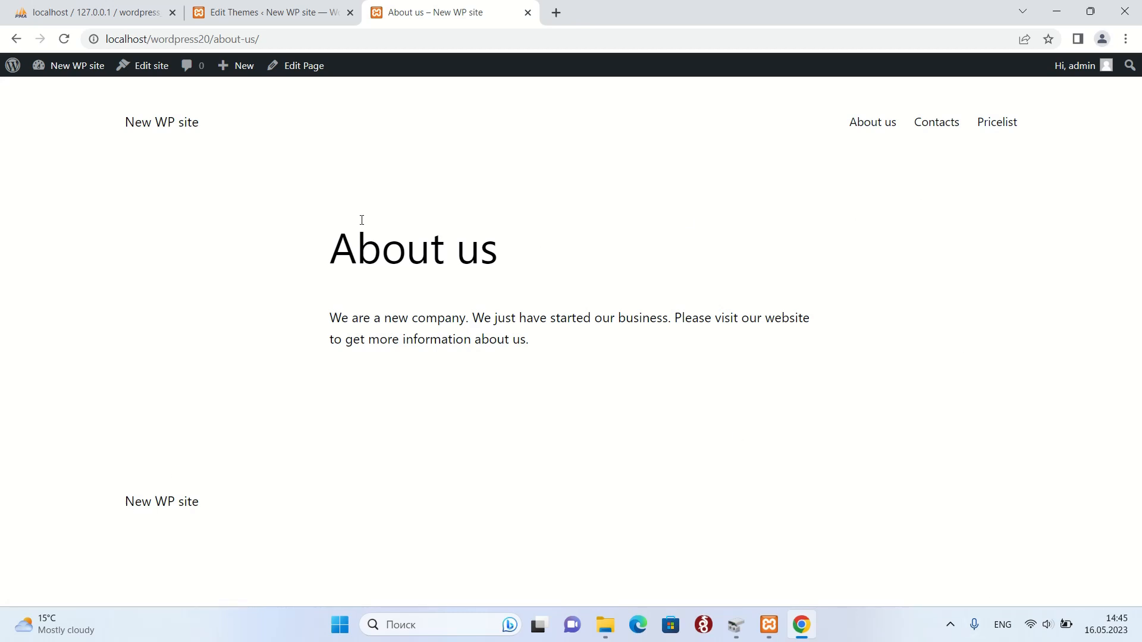
click(262, 14)
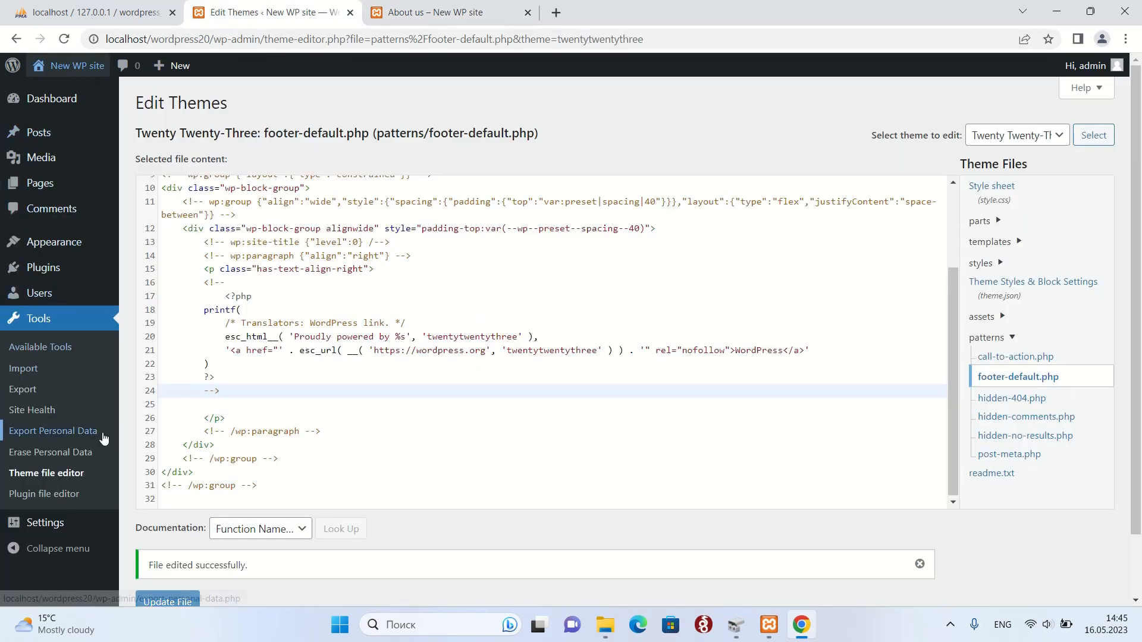
mouse_move(69, 278)
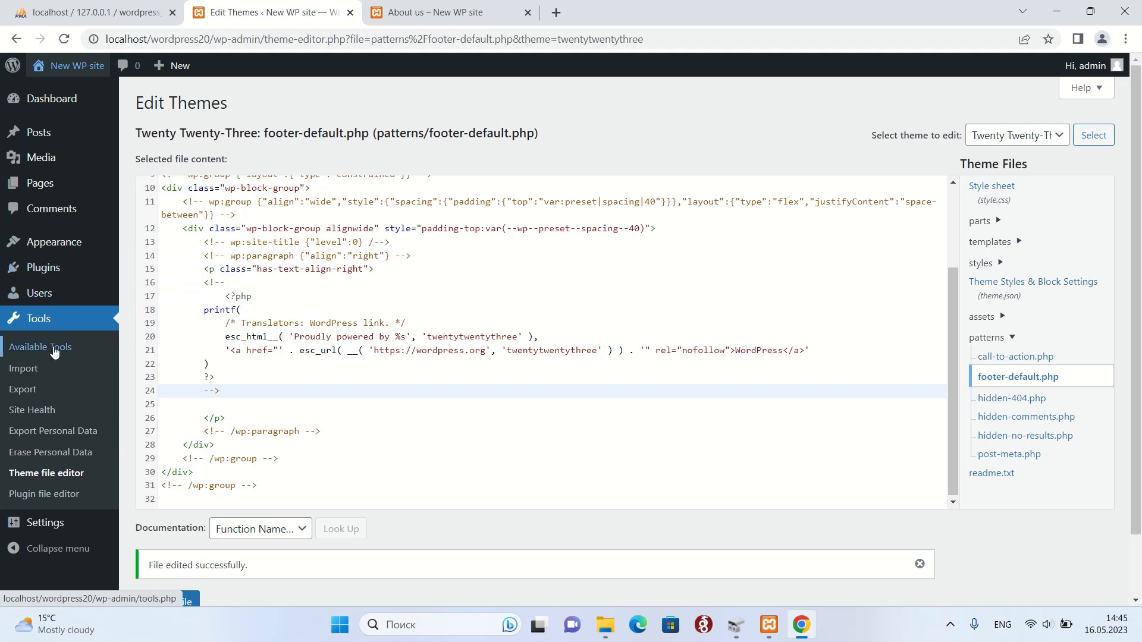
mouse_move(51, 242)
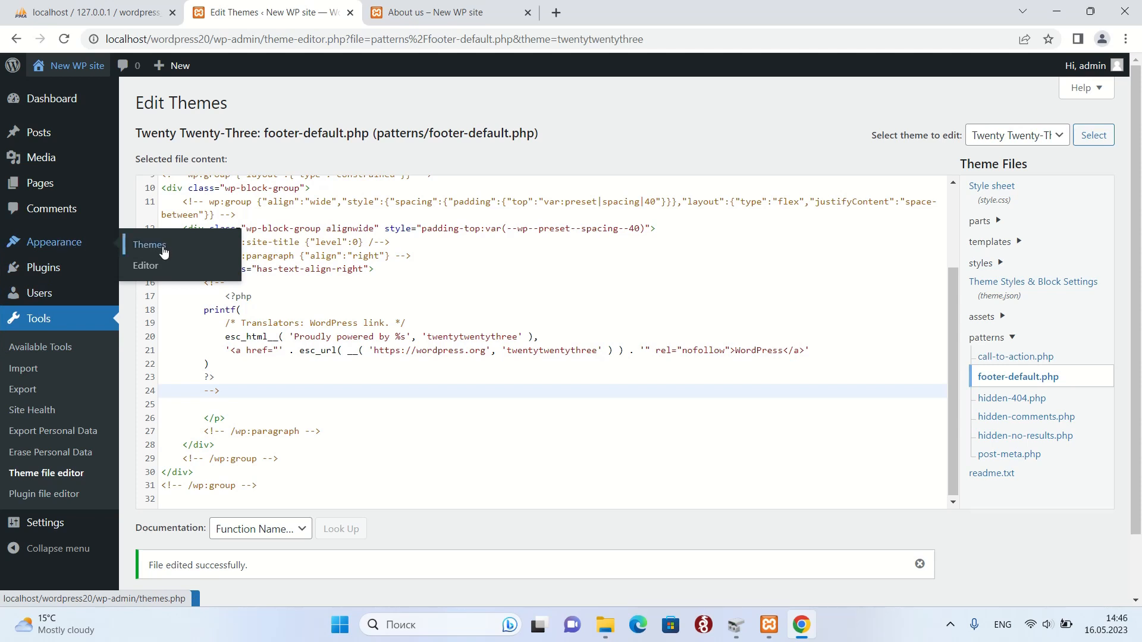
Browse the Site Editor's templates and template parts, then open the site template for editing.
click(149, 267)
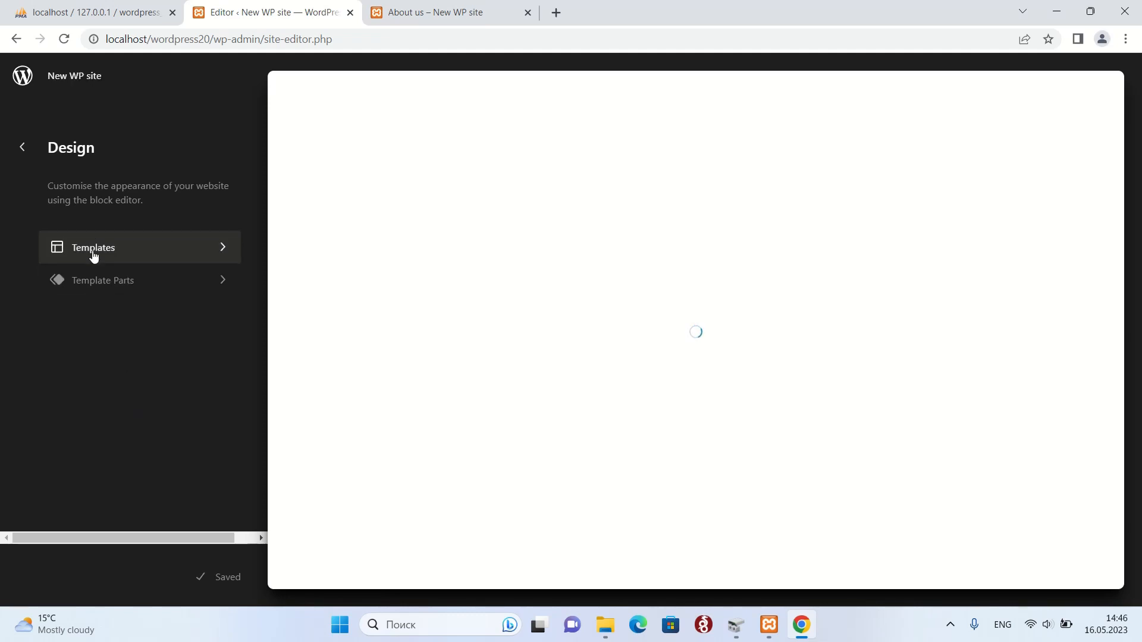
click(93, 254)
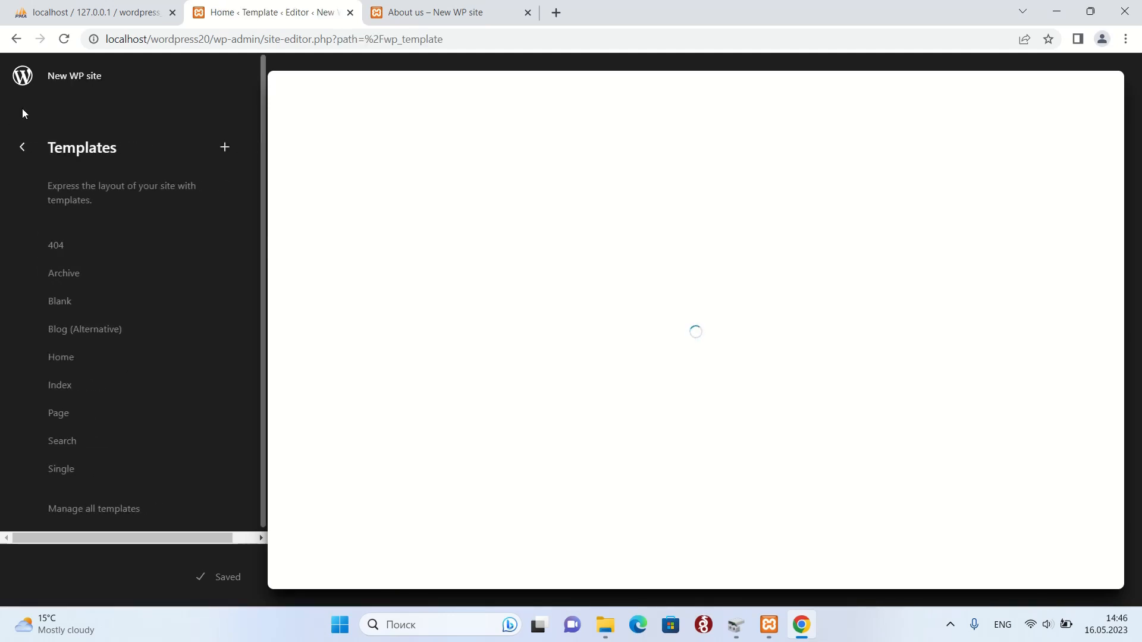
click(27, 147)
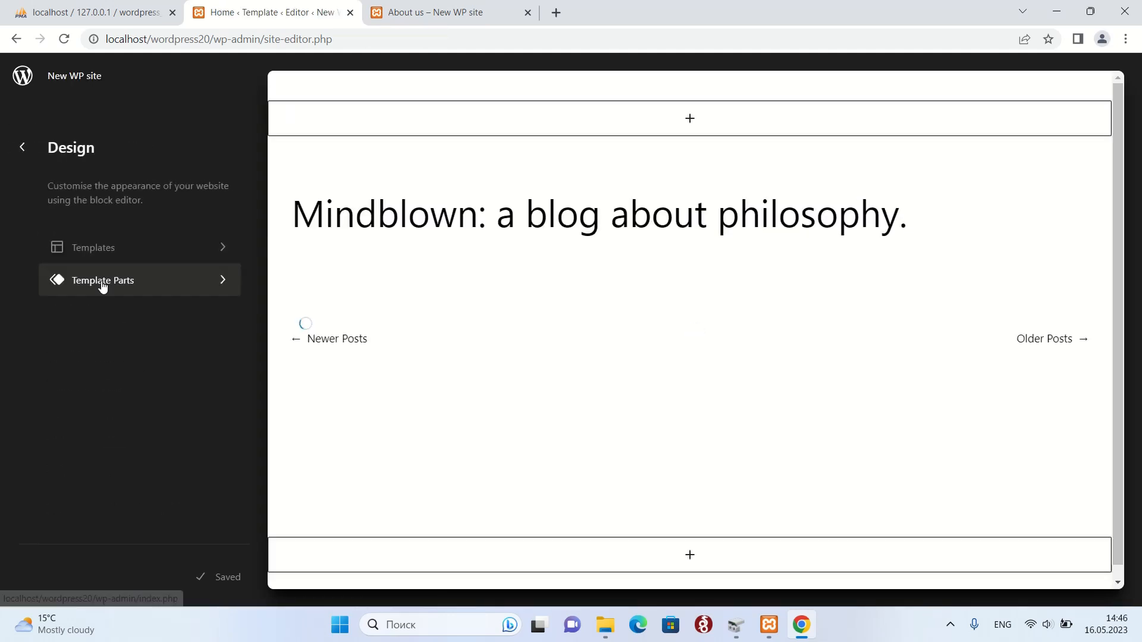
click(102, 286)
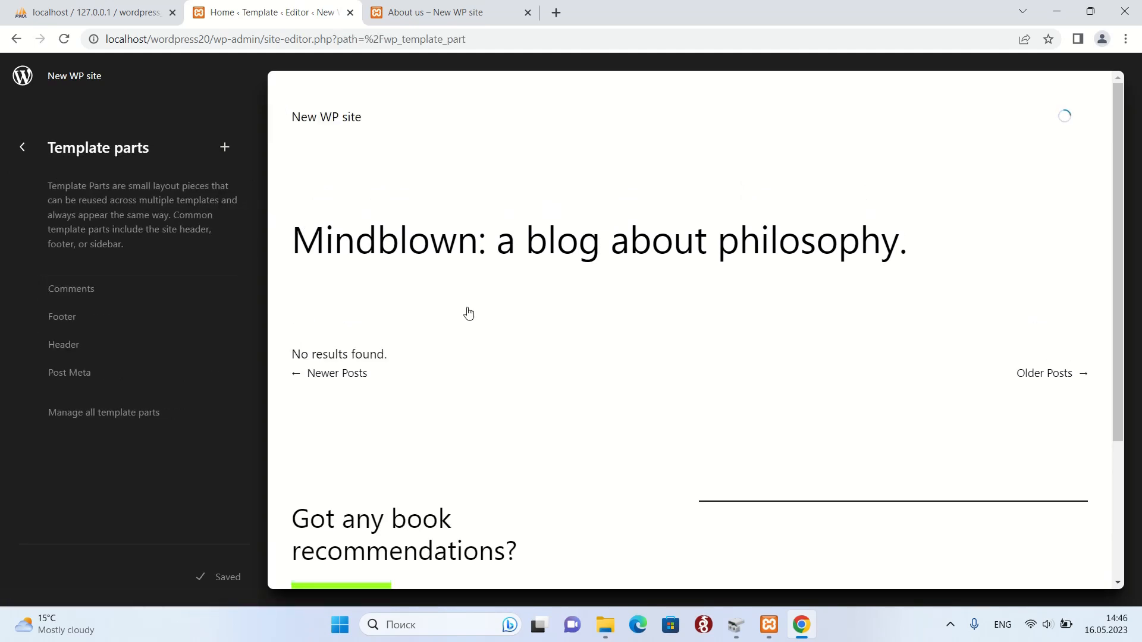
scroll(429, 265, down, 3)
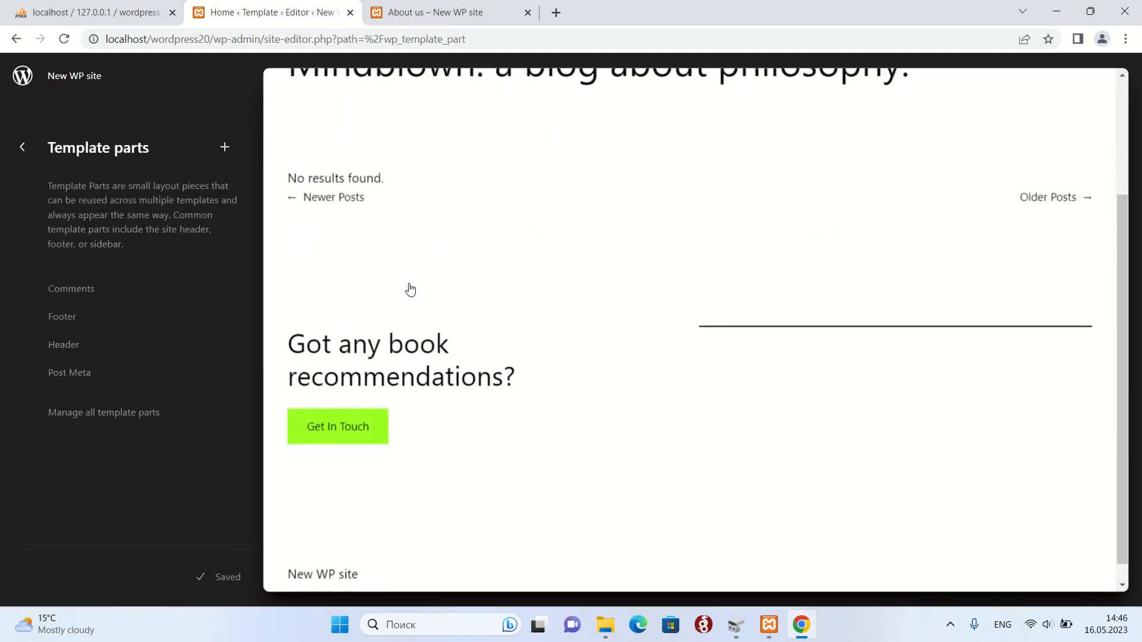
scroll(411, 290, up, 3)
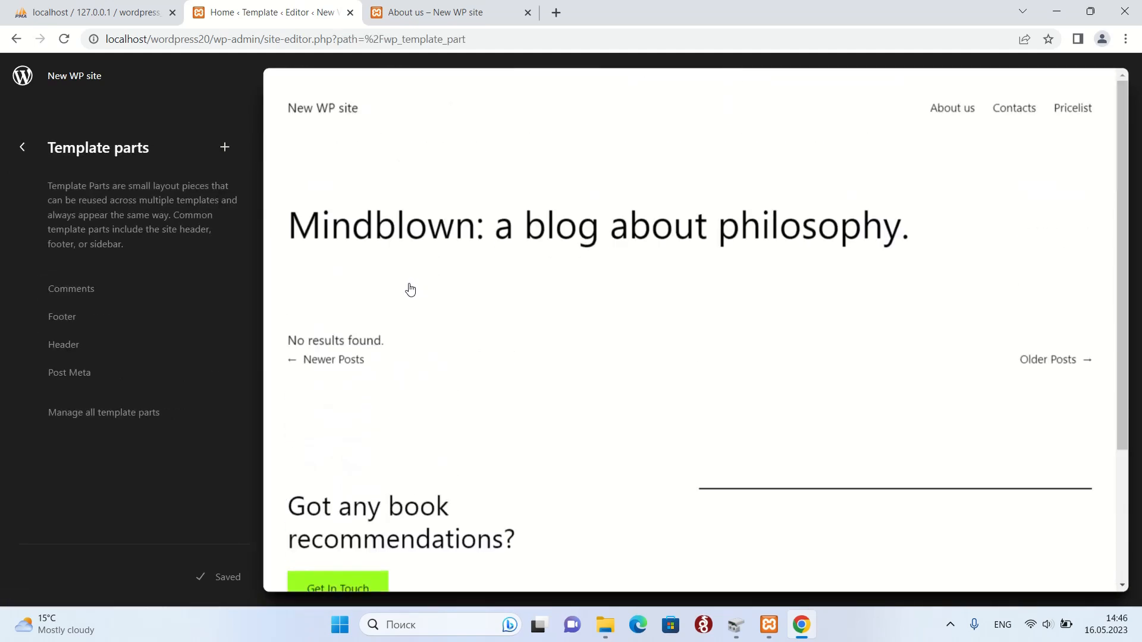
click(311, 113)
Remove the Site Title block from both the header and the footer.
click(159, 147)
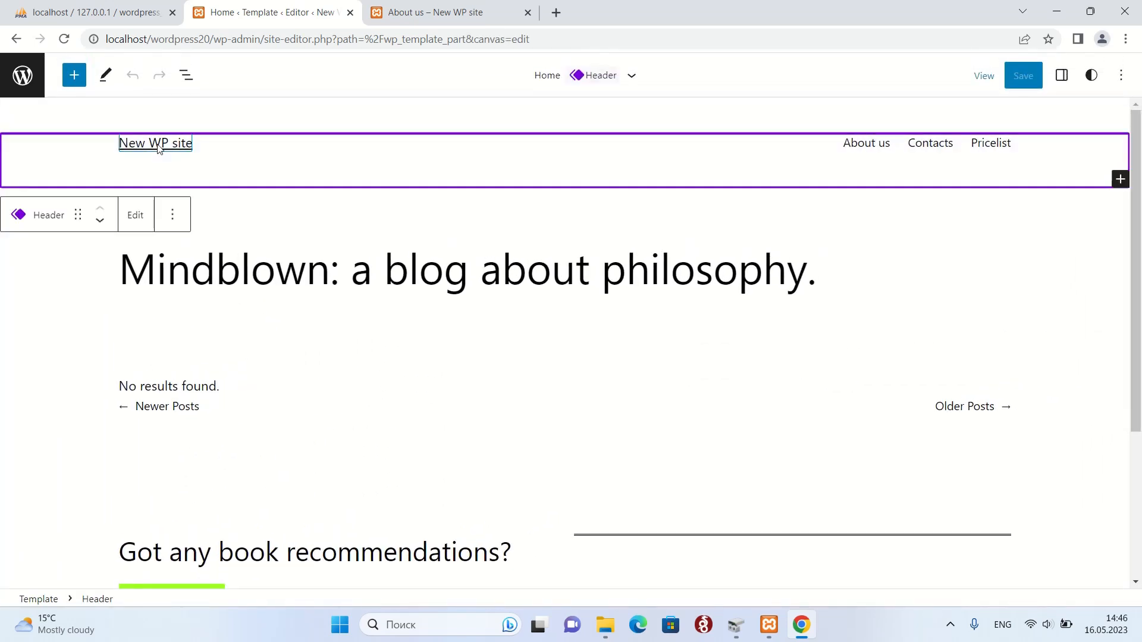
click(189, 143)
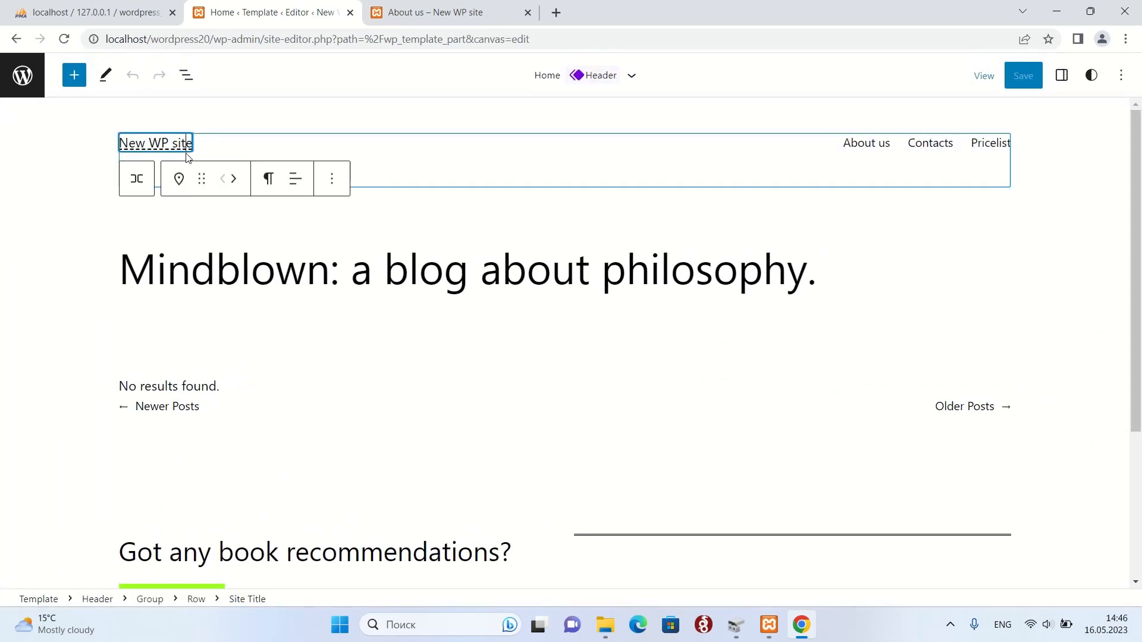
click(333, 180)
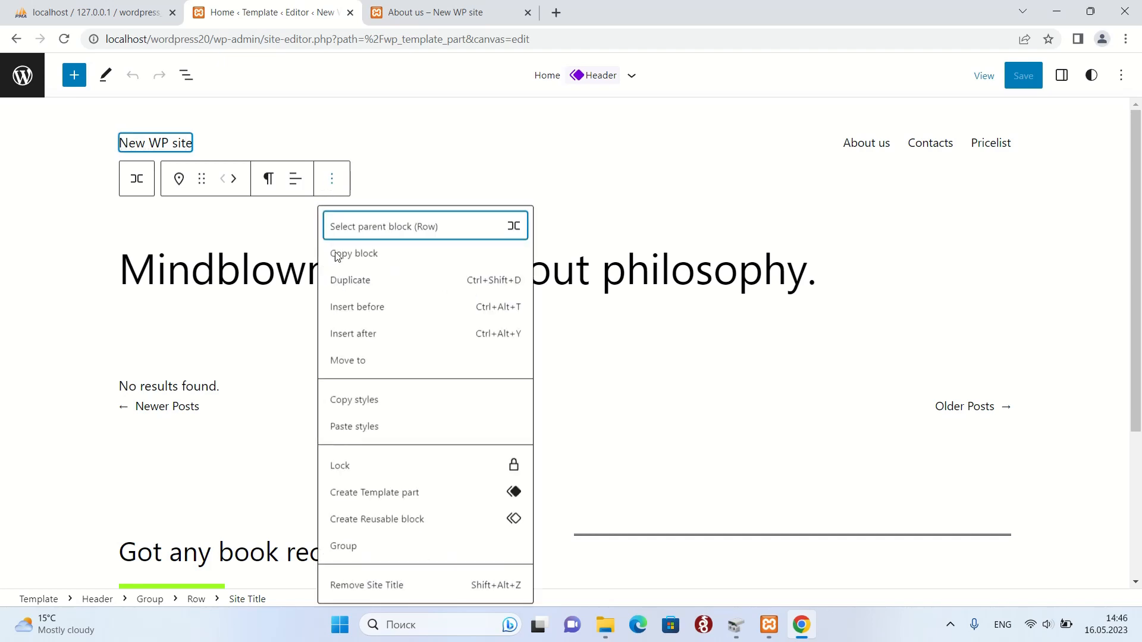
click(387, 586)
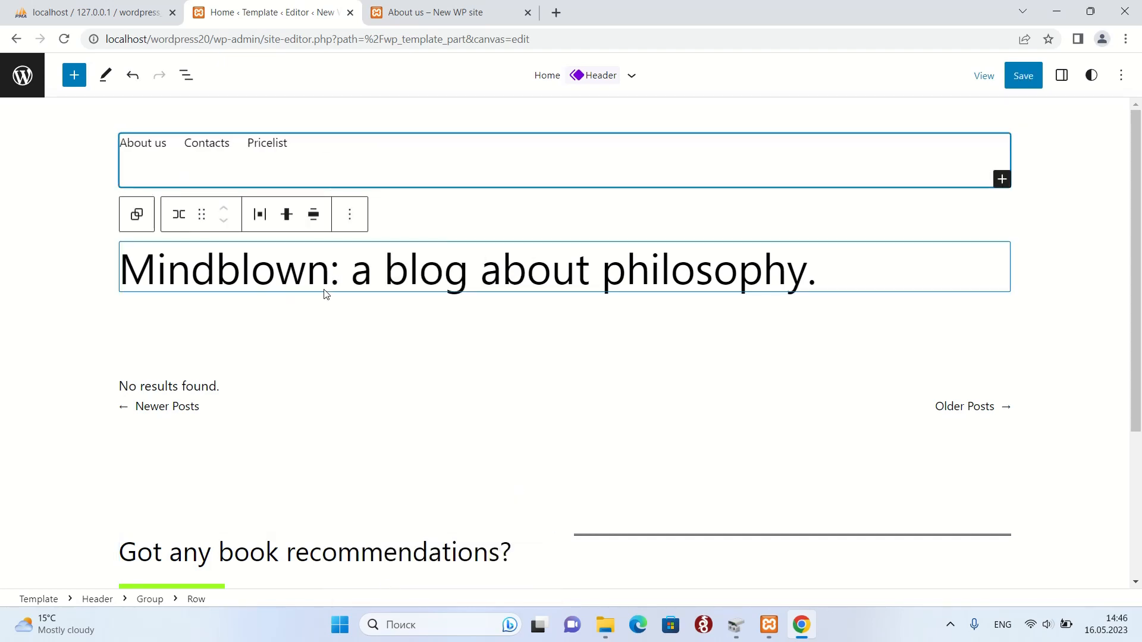
scroll(323, 297, down, 4)
click(176, 555)
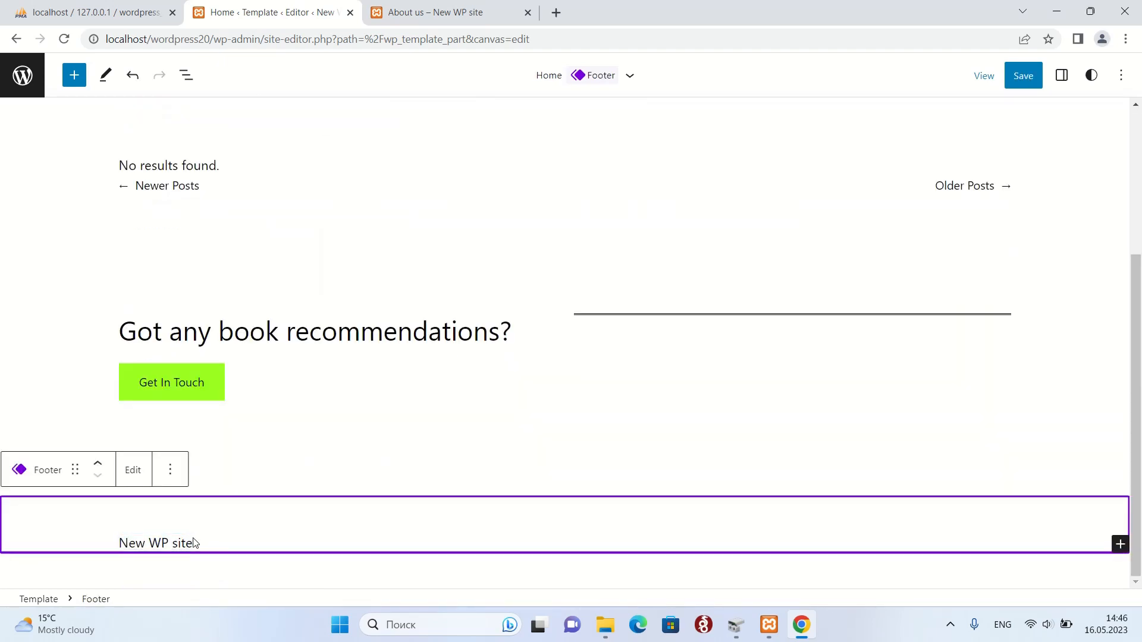
click(184, 541)
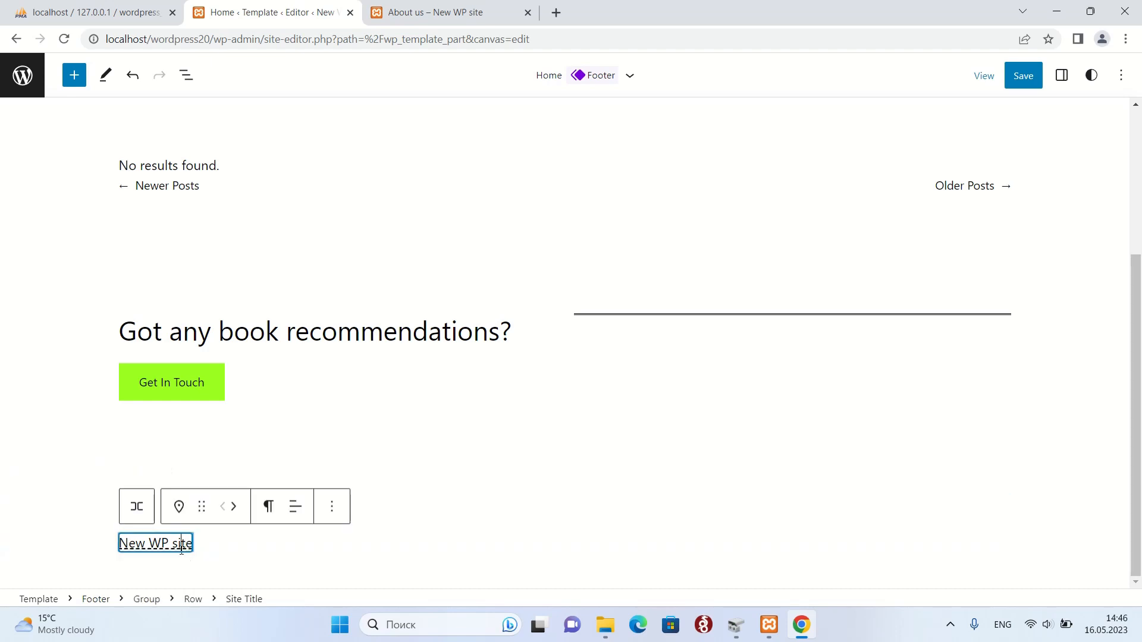
click(332, 506)
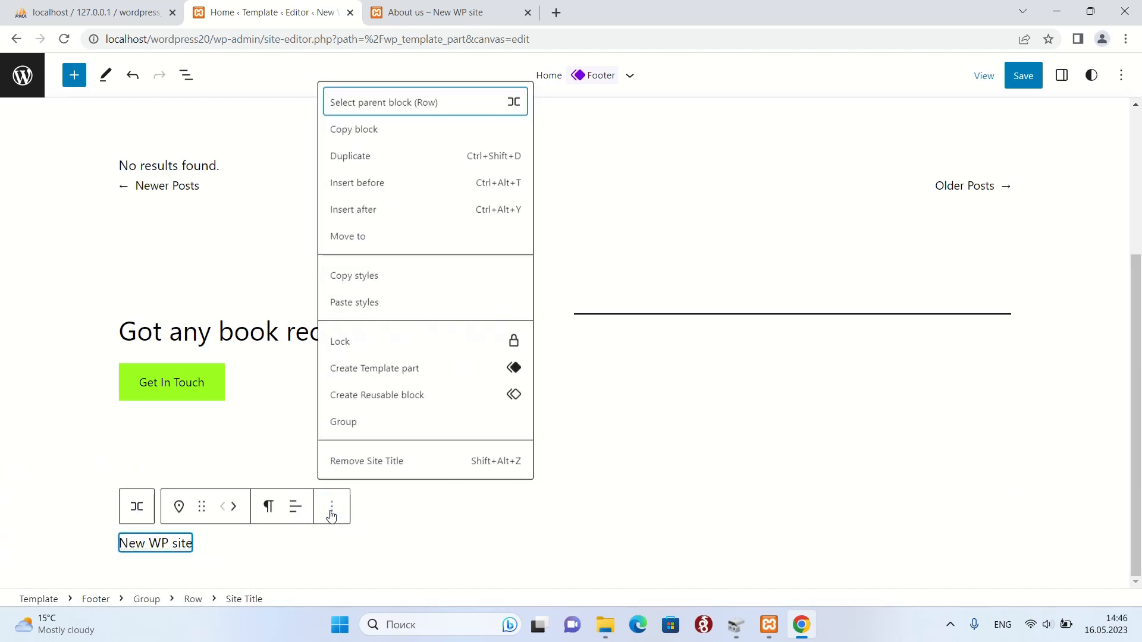
click(376, 468)
scroll(155, 226, up, 3)
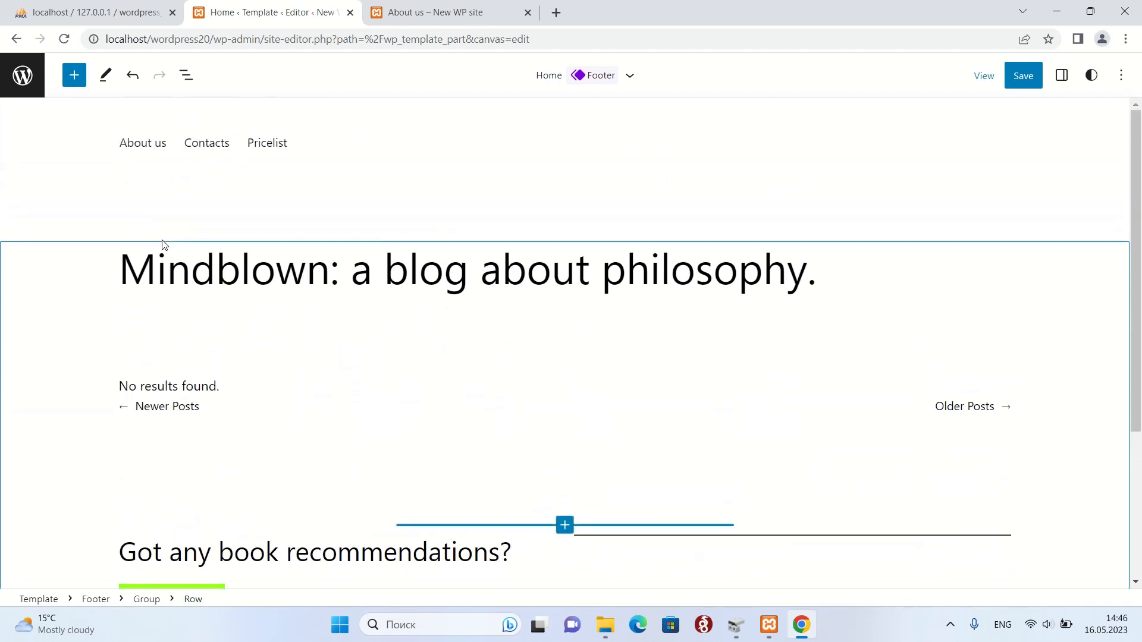
Set the header row holding the About us/Contacts/Pricelist menu to right justification.
click(124, 145)
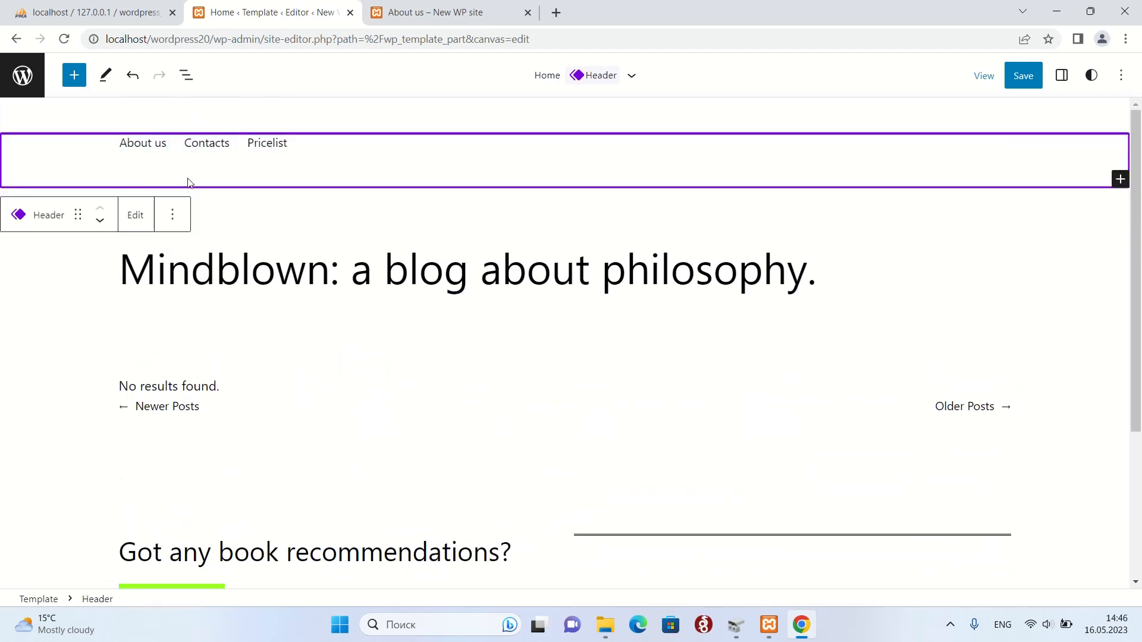
click(147, 144)
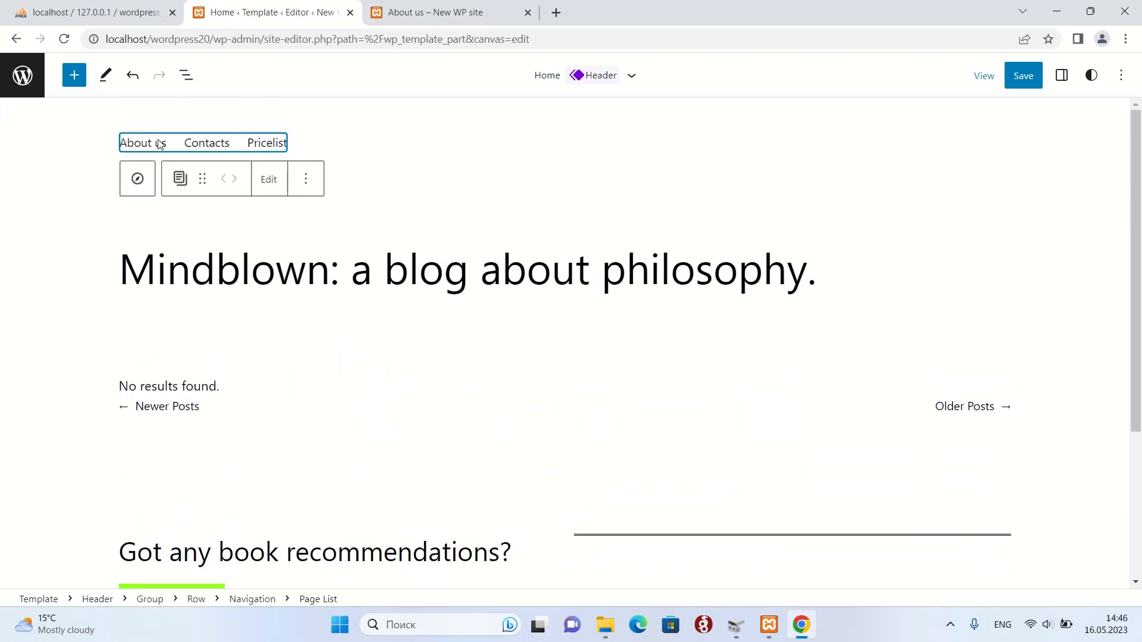
click(306, 181)
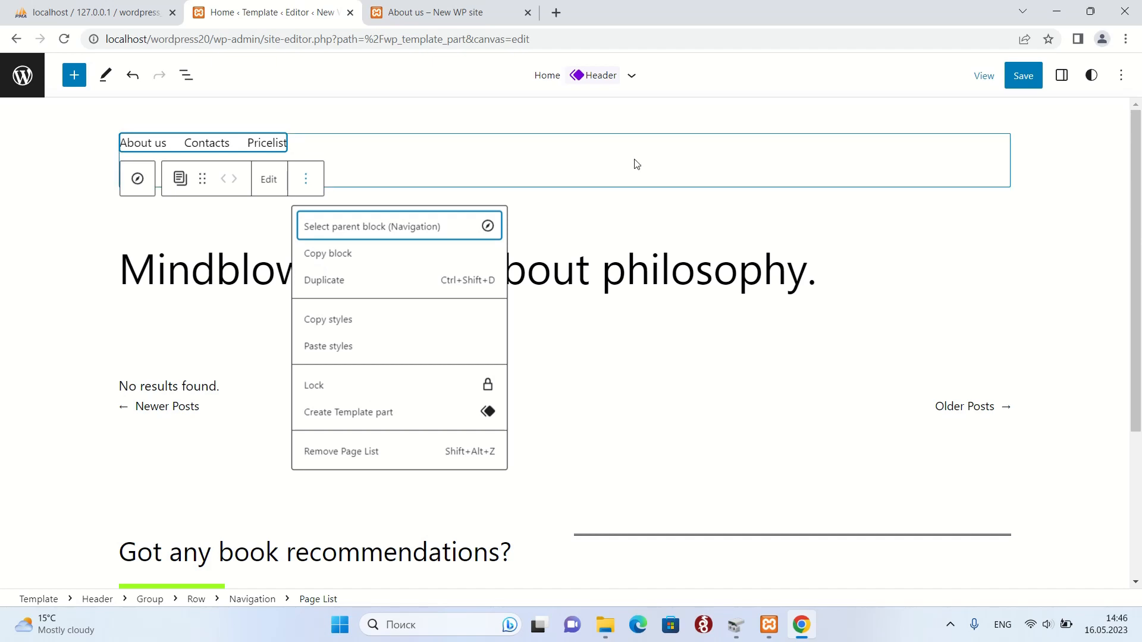
click(460, 167)
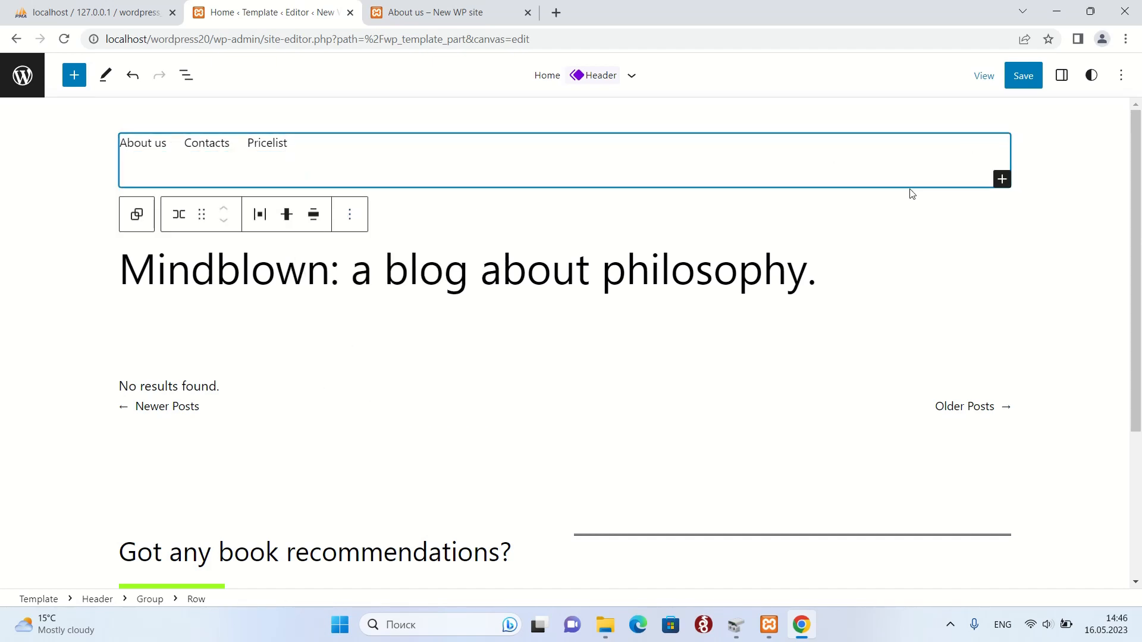
click(1061, 75)
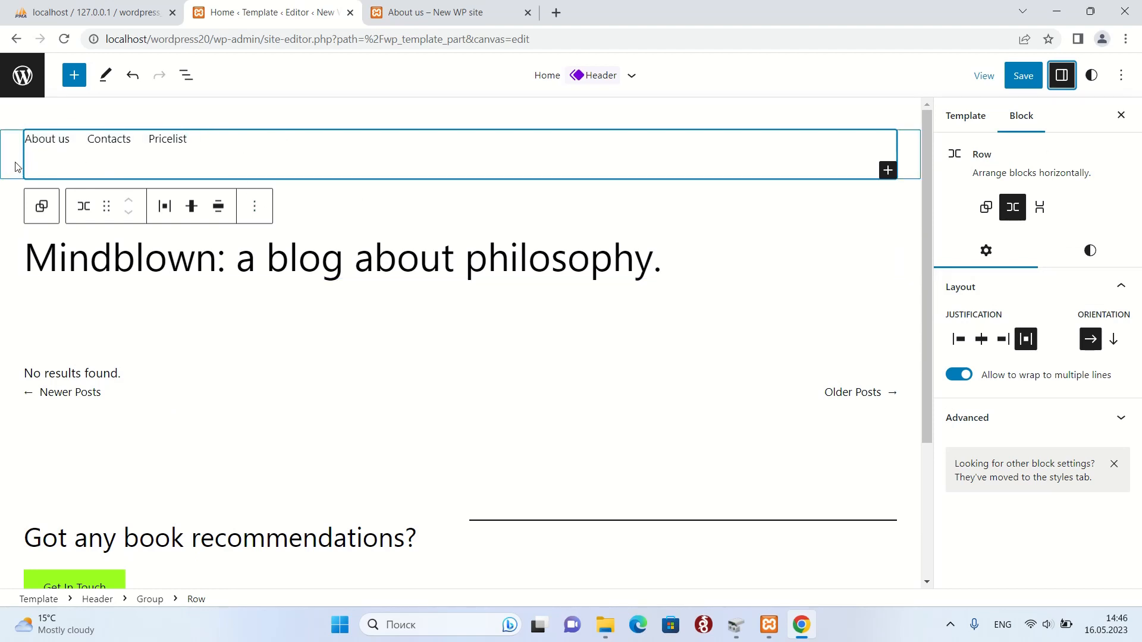
click(1002, 340)
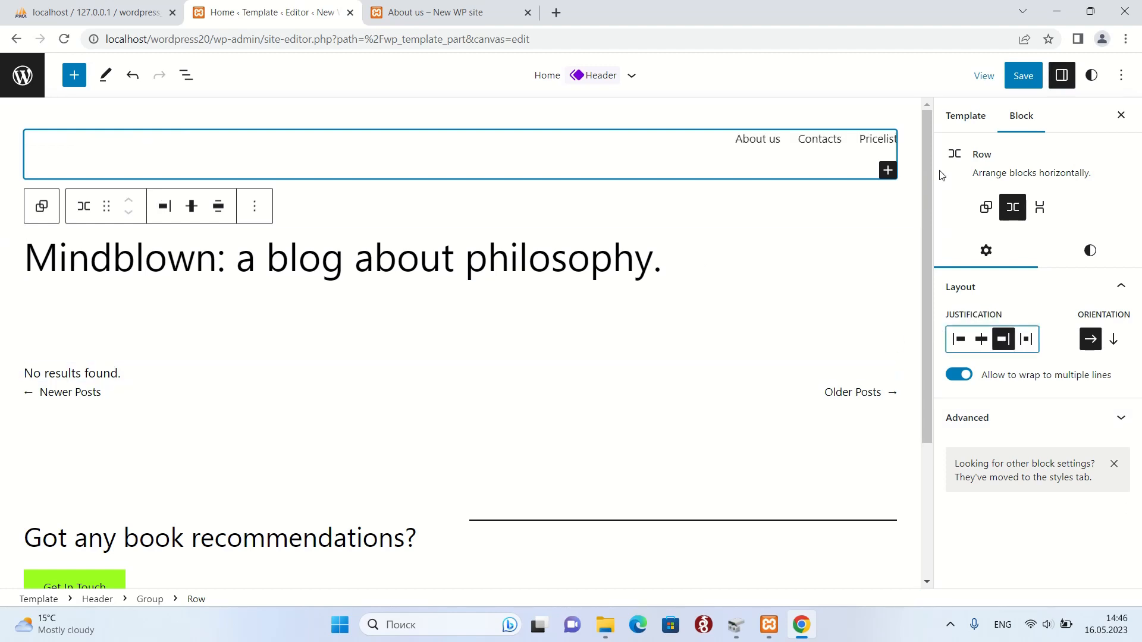
Save the Header and Footer template part changes.
click(1030, 83)
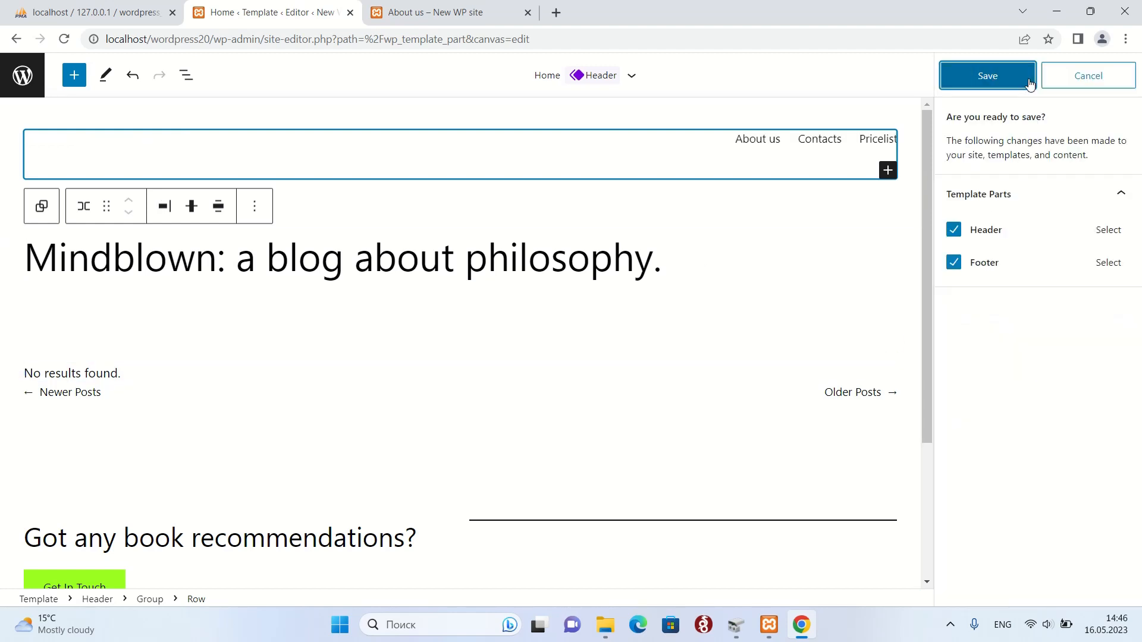
click(989, 76)
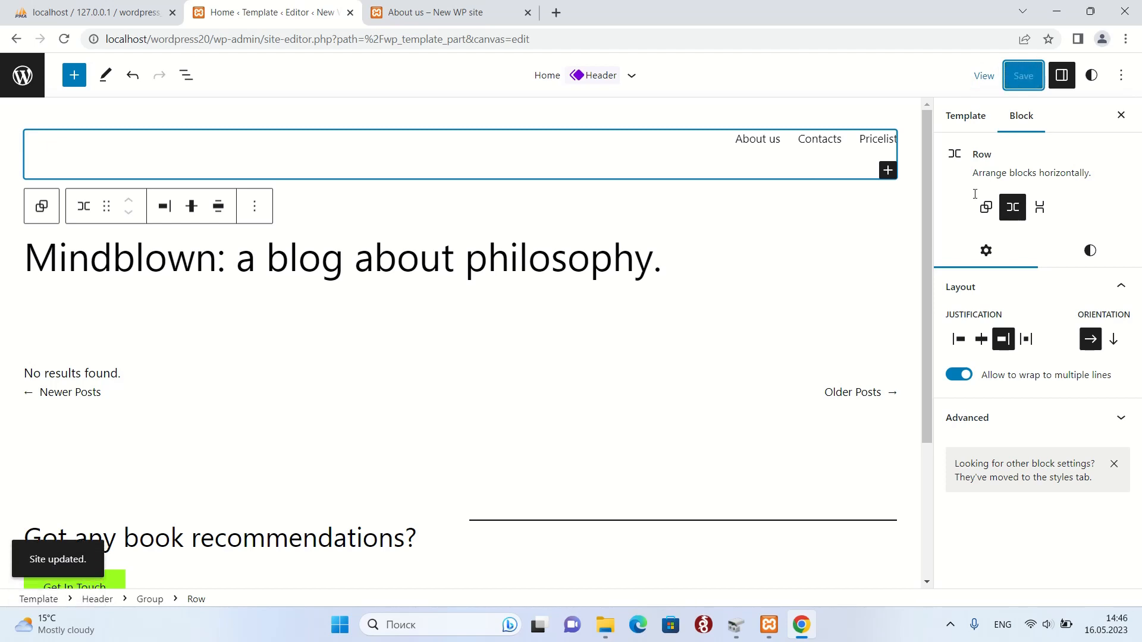
click(1121, 115)
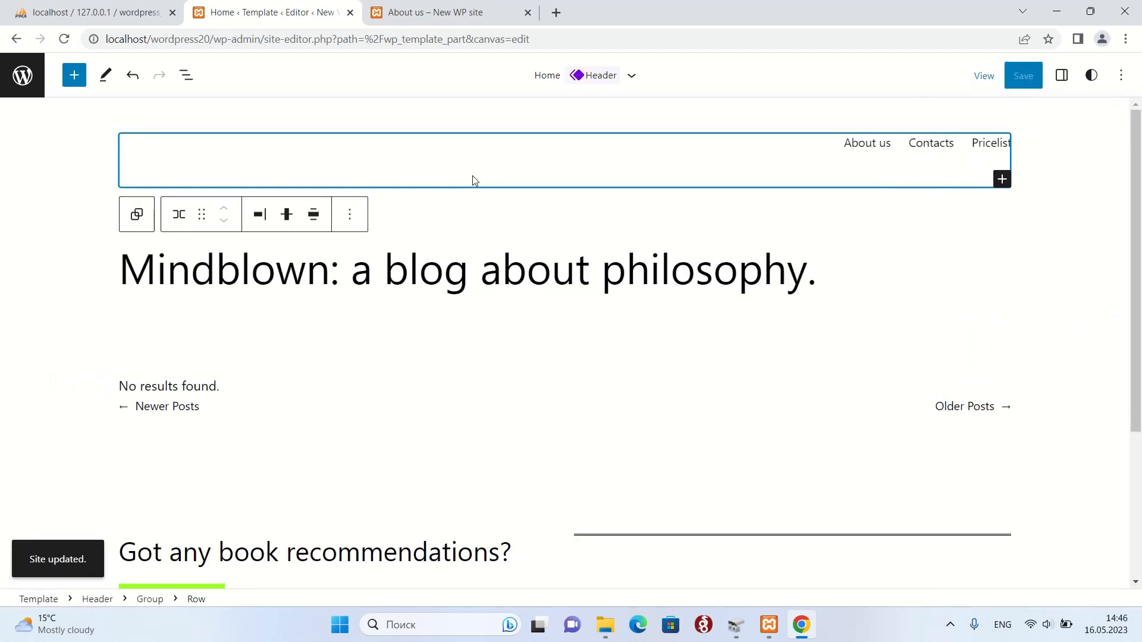
Reload the live About us page and try the About us, Contacts and Pricelist menu links.
click(24, 77)
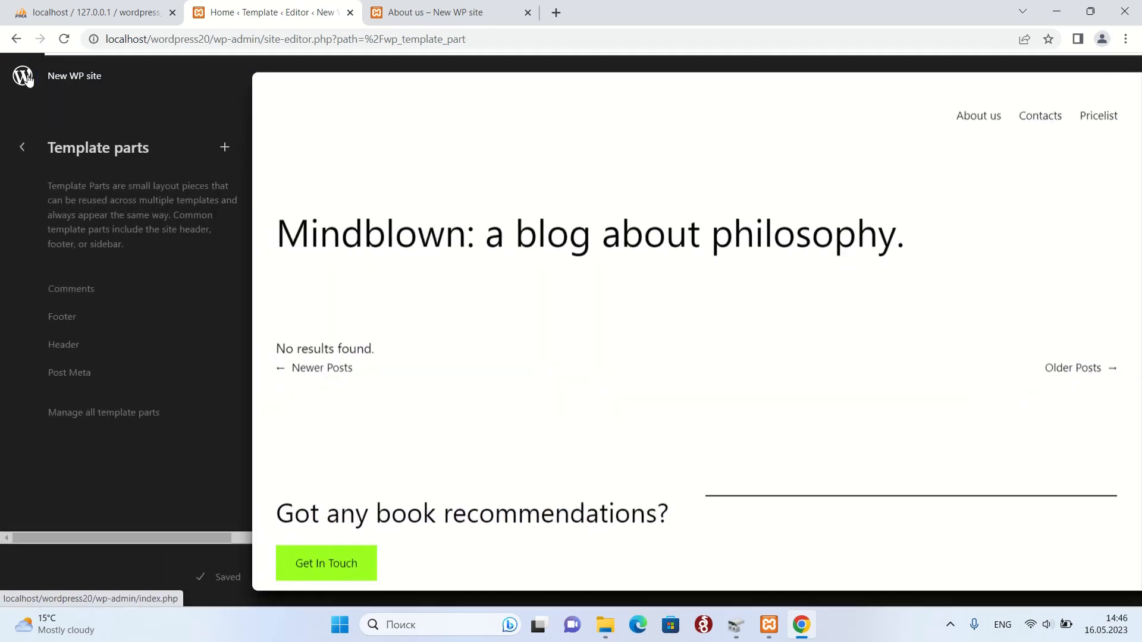
click(23, 76)
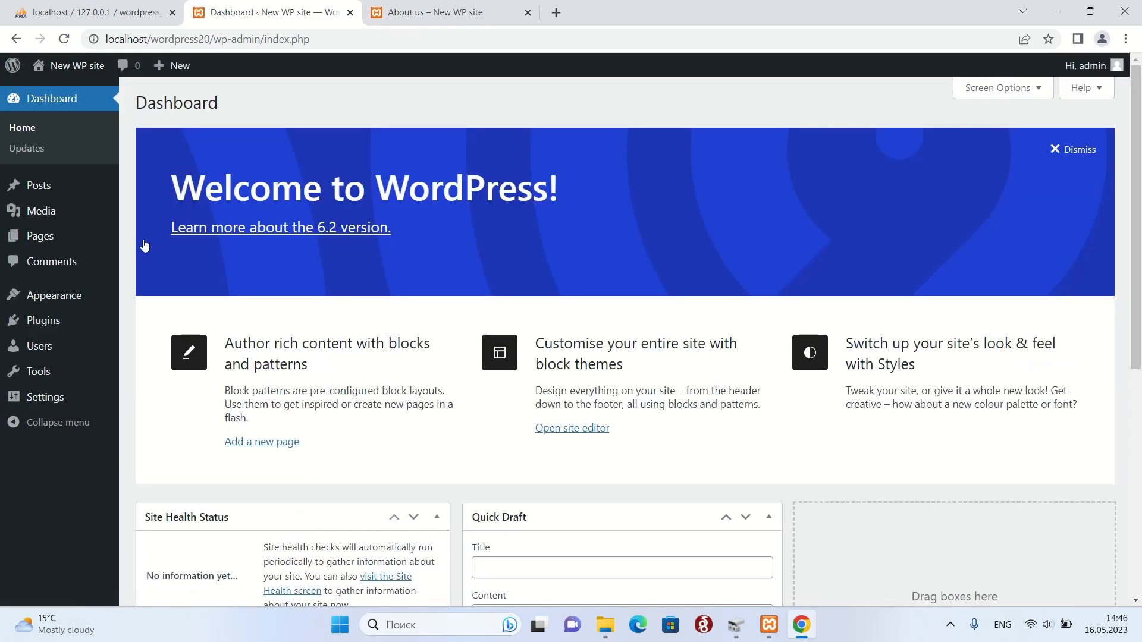
click(435, 6)
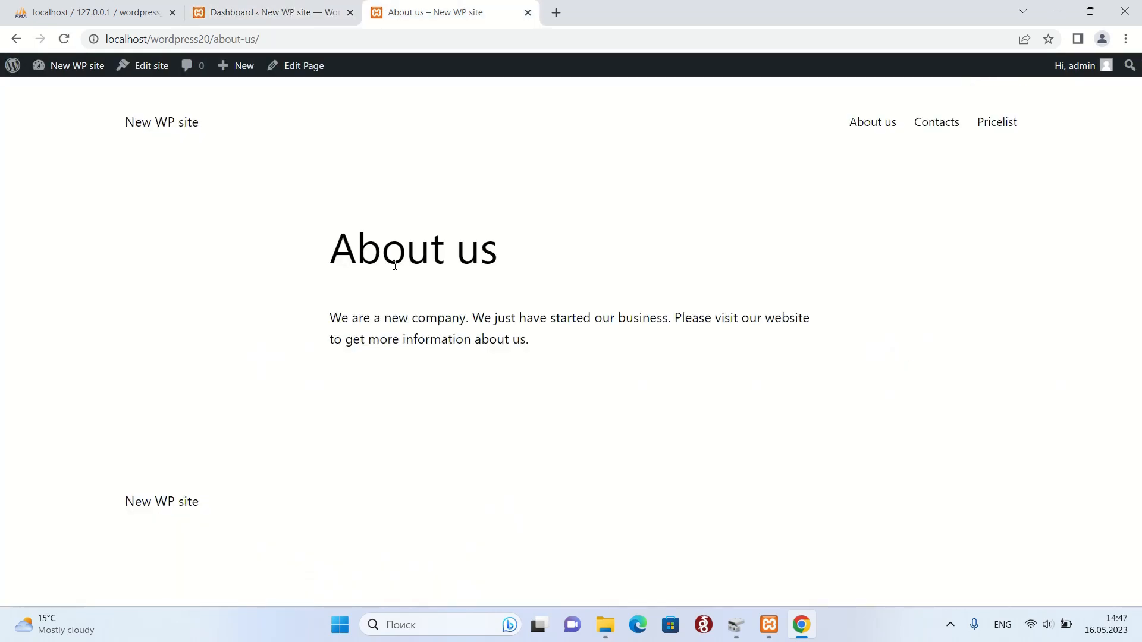
key(F5)
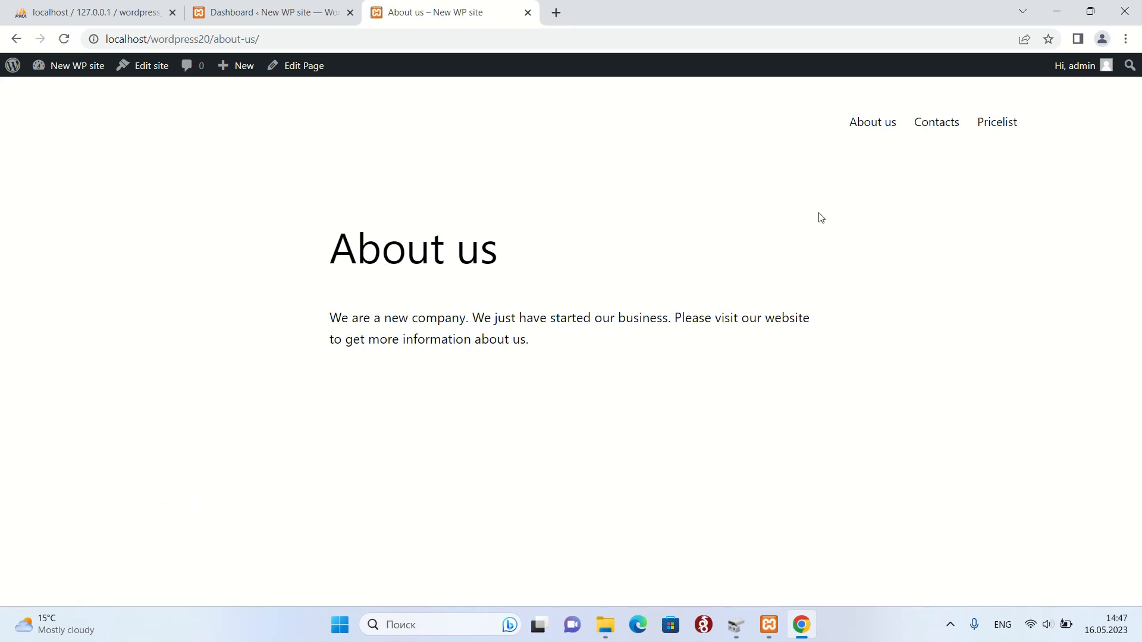
click(889, 129)
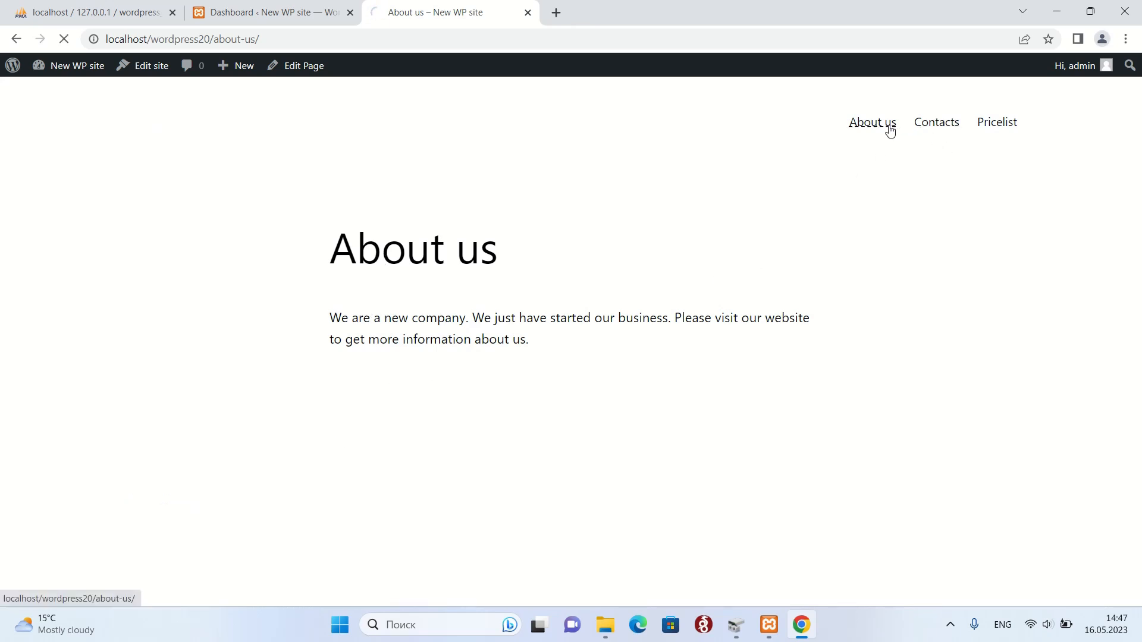
click(939, 120)
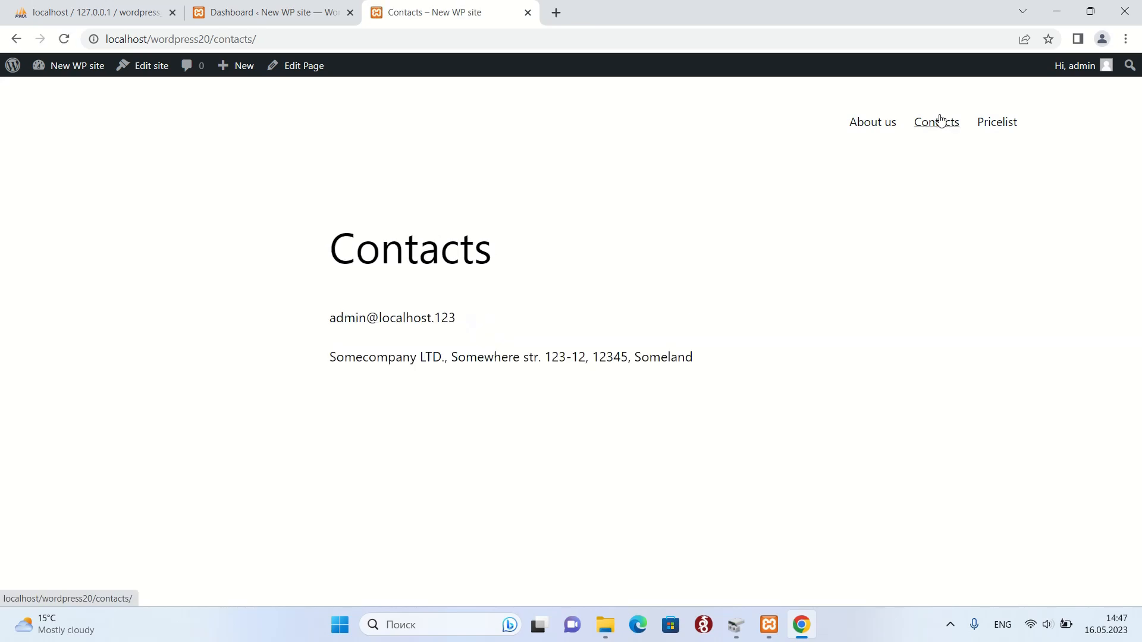
click(997, 123)
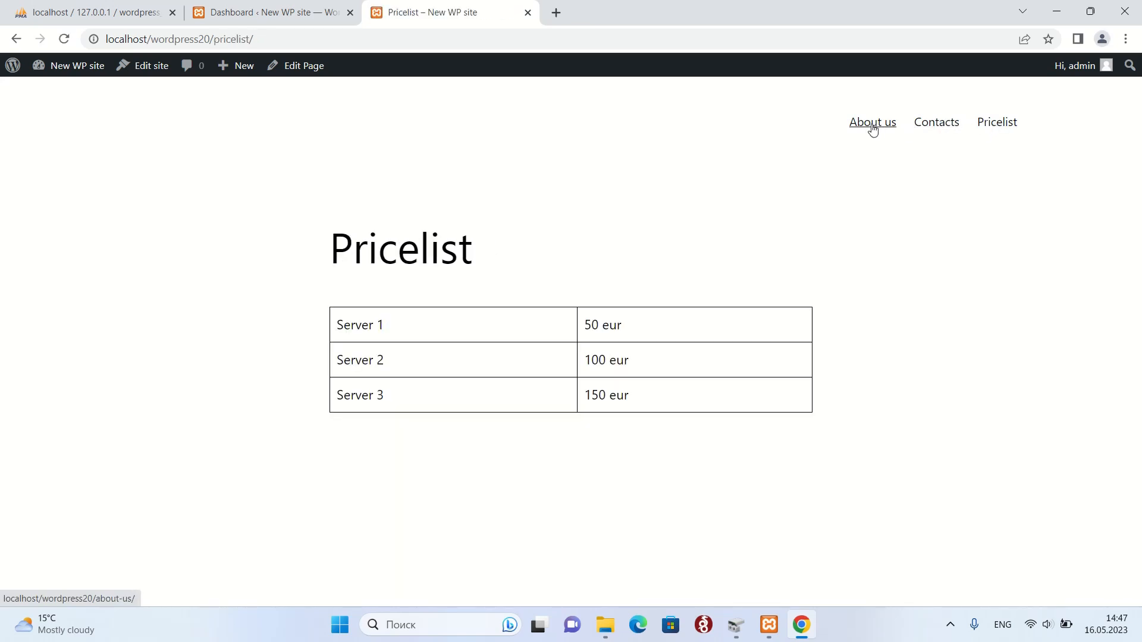
click(872, 128)
Load the site root to view the front page with its right-aligned menu above the posts.
click(304, 39)
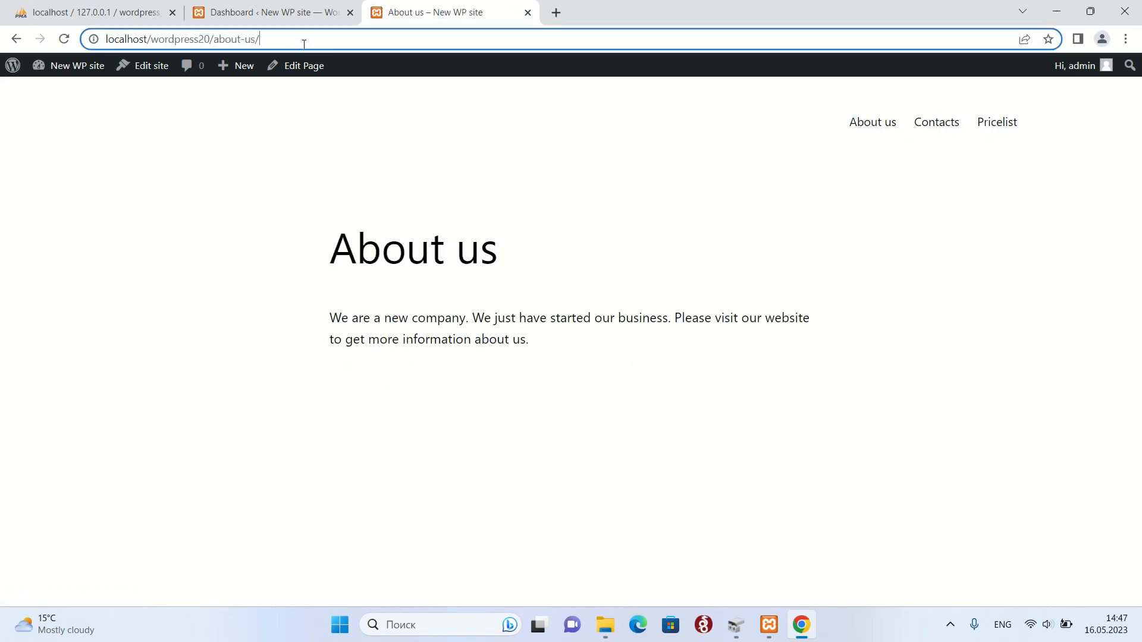
drag(303, 43, 219, 40)
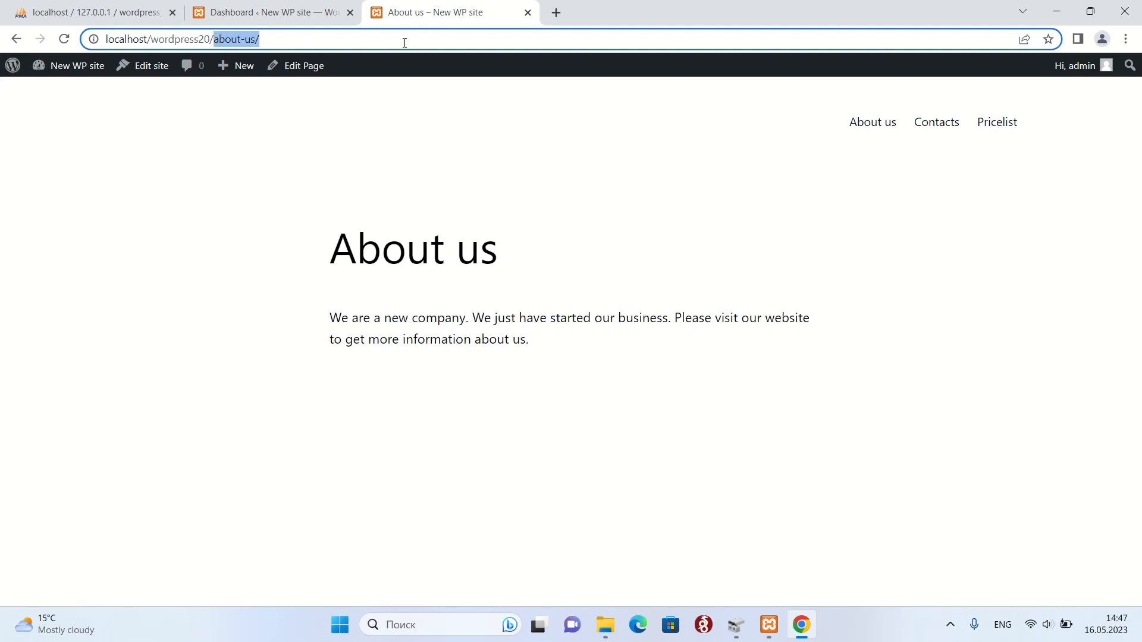
key(BackSpace)
key(Return)
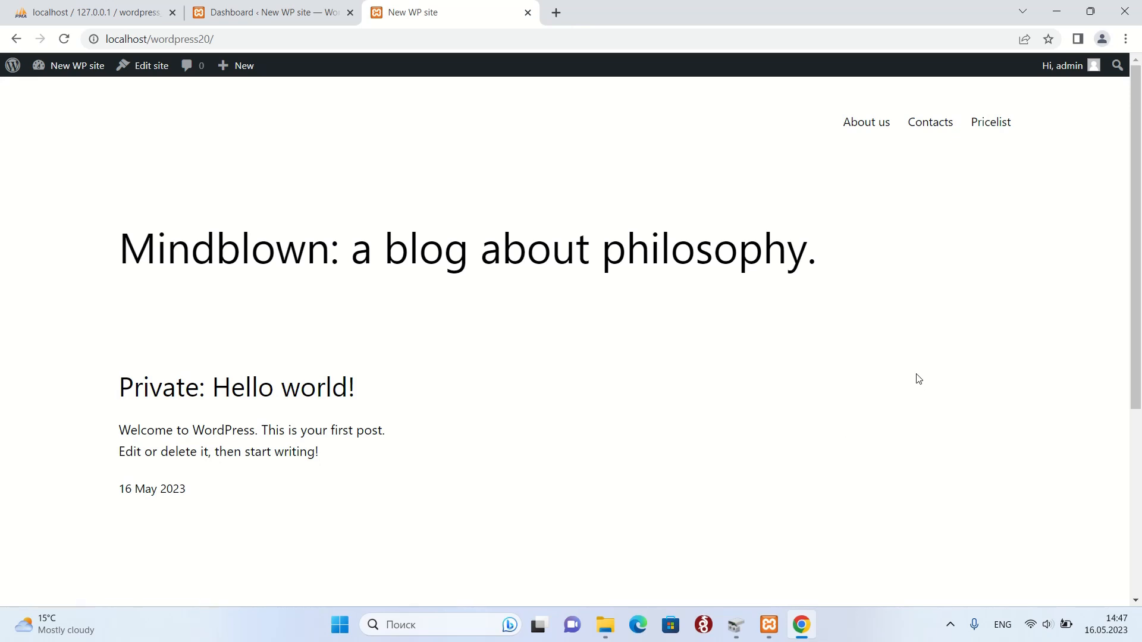
scroll(920, 374, down, 2)
scroll(920, 371, up, 2)
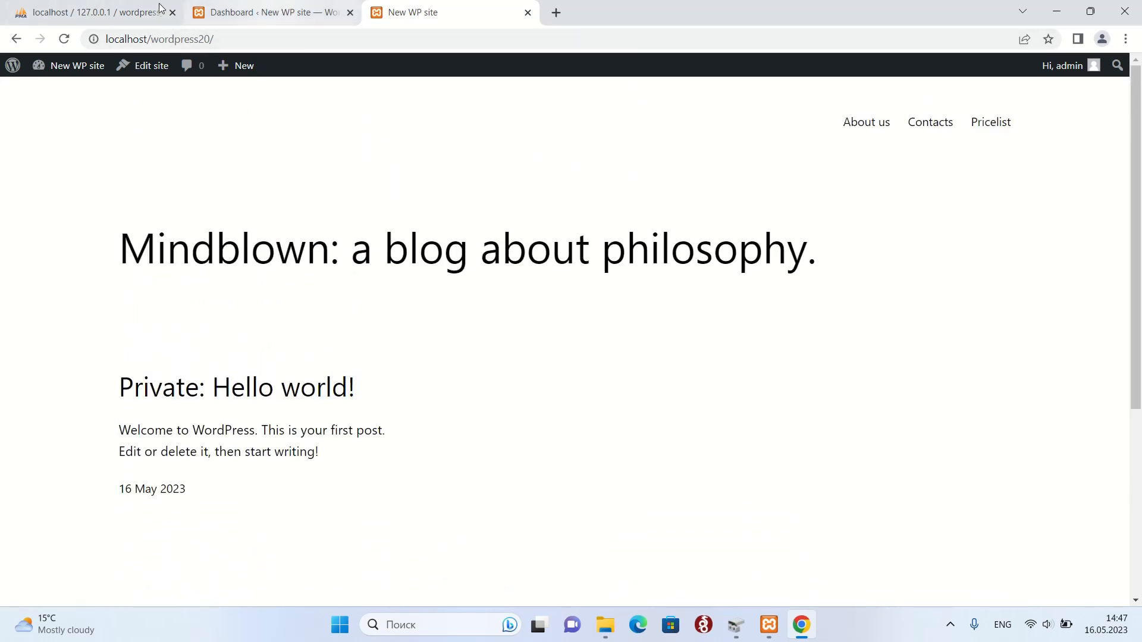
click(88, 6)
Set Reading Settings to a static homepage showing the About us page and save.
click(288, 7)
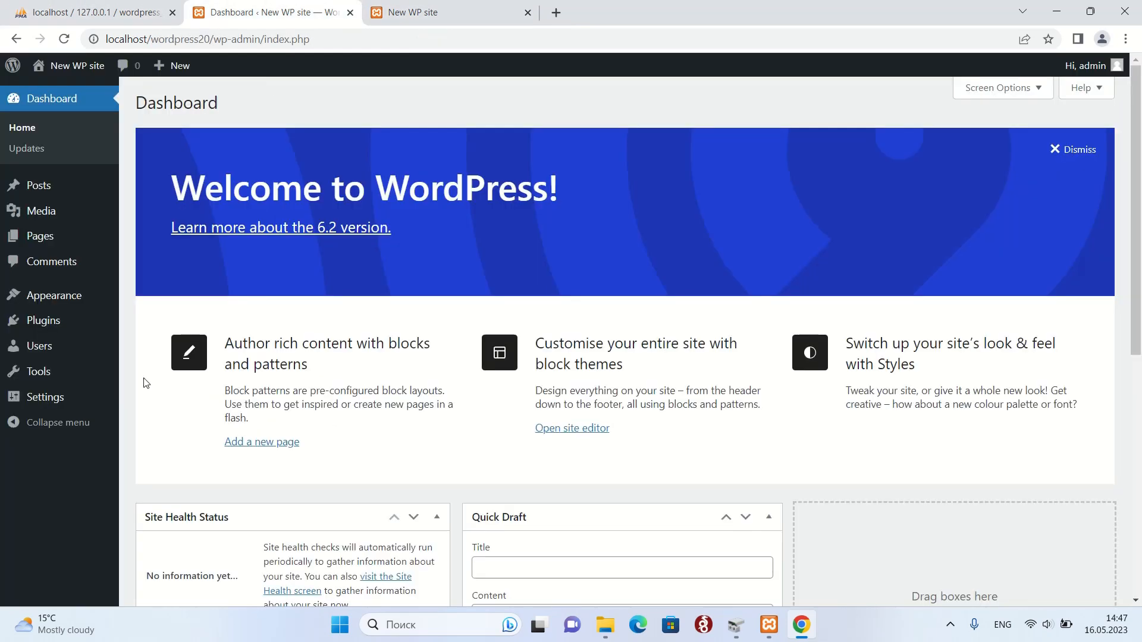
mouse_move(42, 401)
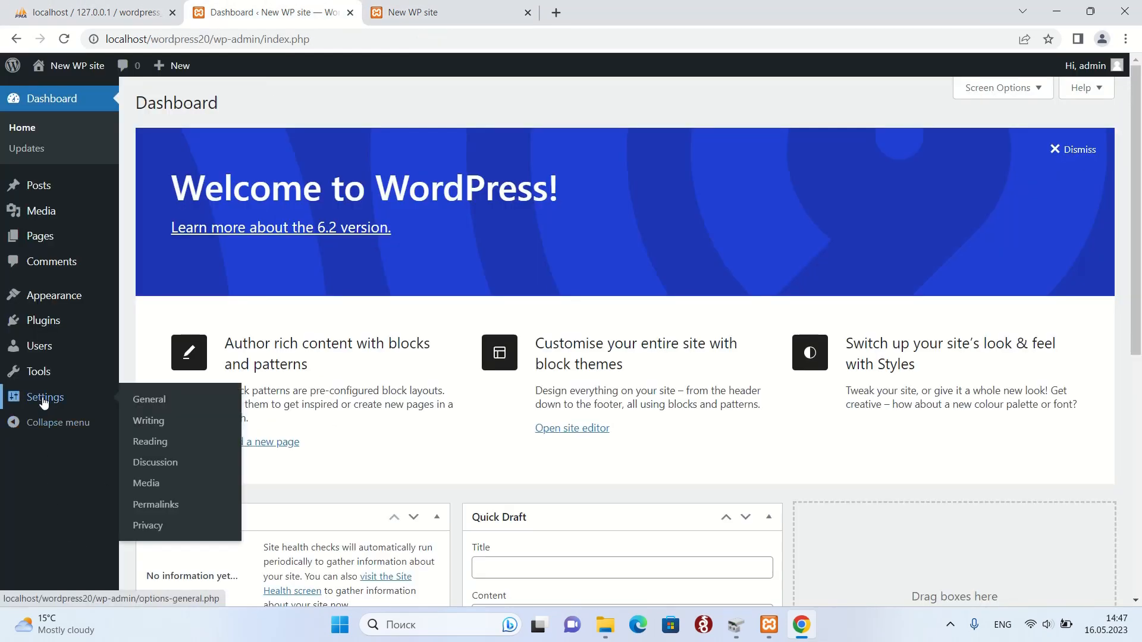
click(145, 401)
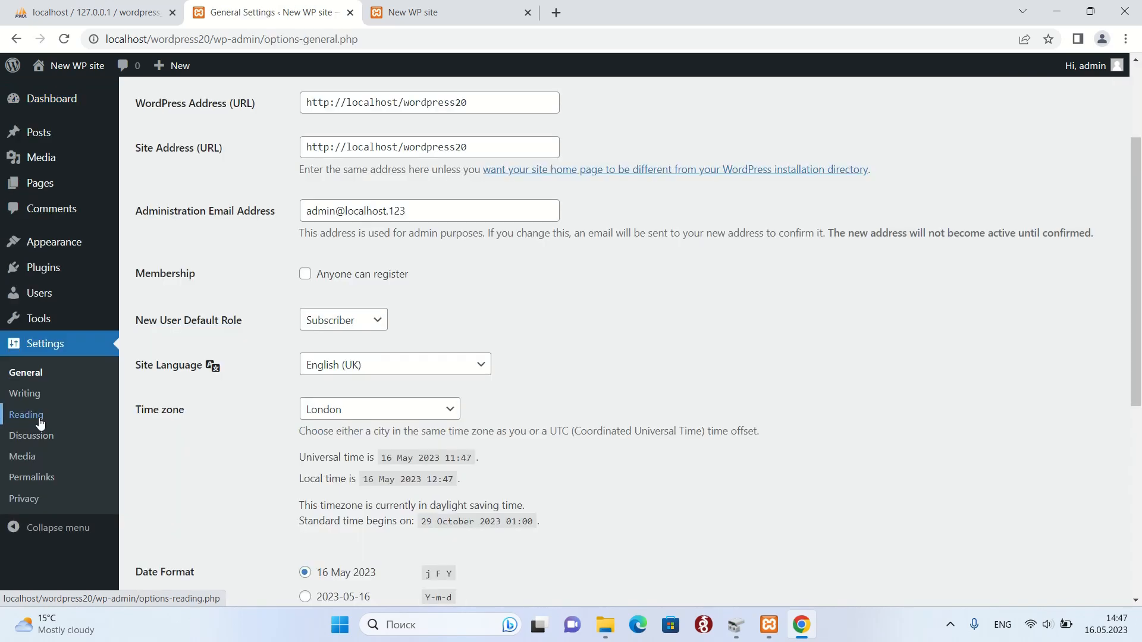
click(40, 422)
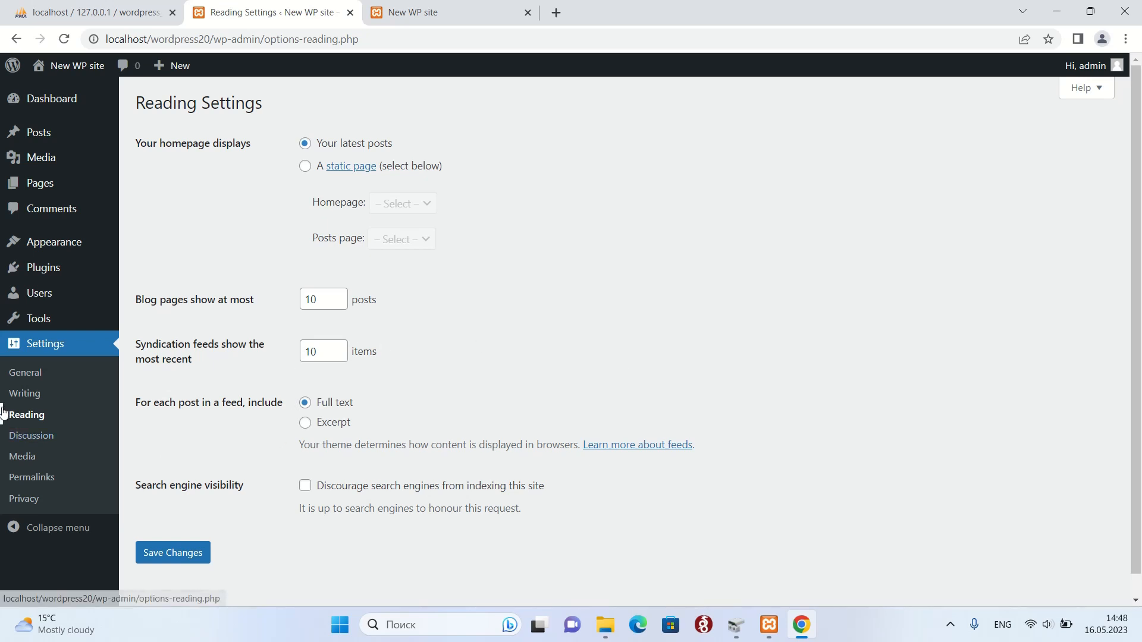
scroll(701, 321, down, 1)
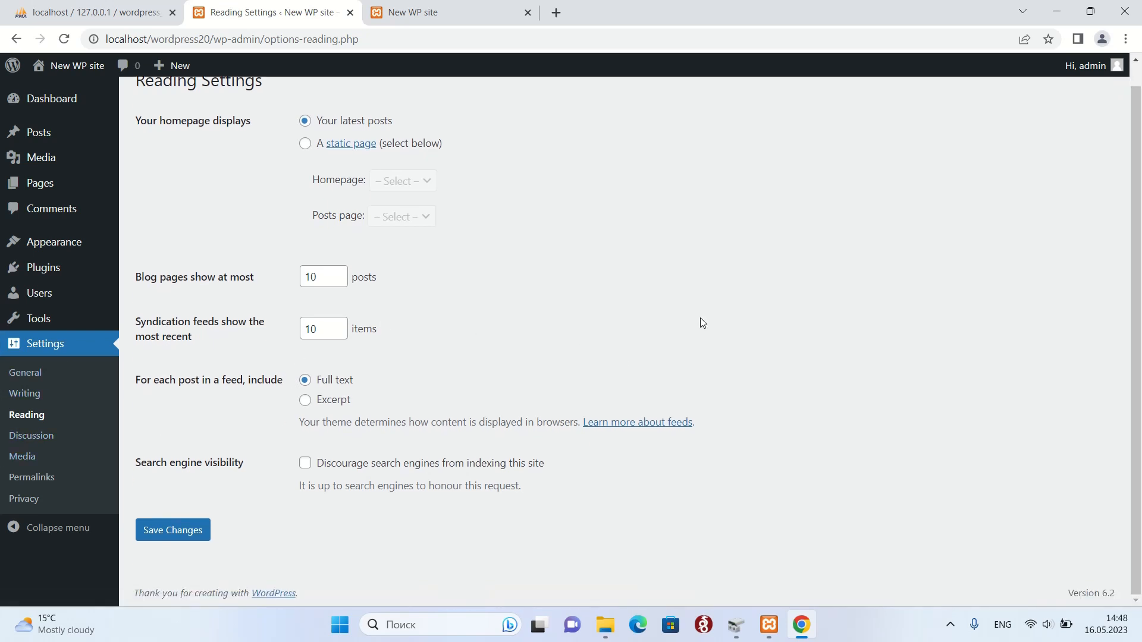
scroll(701, 322, up, 1)
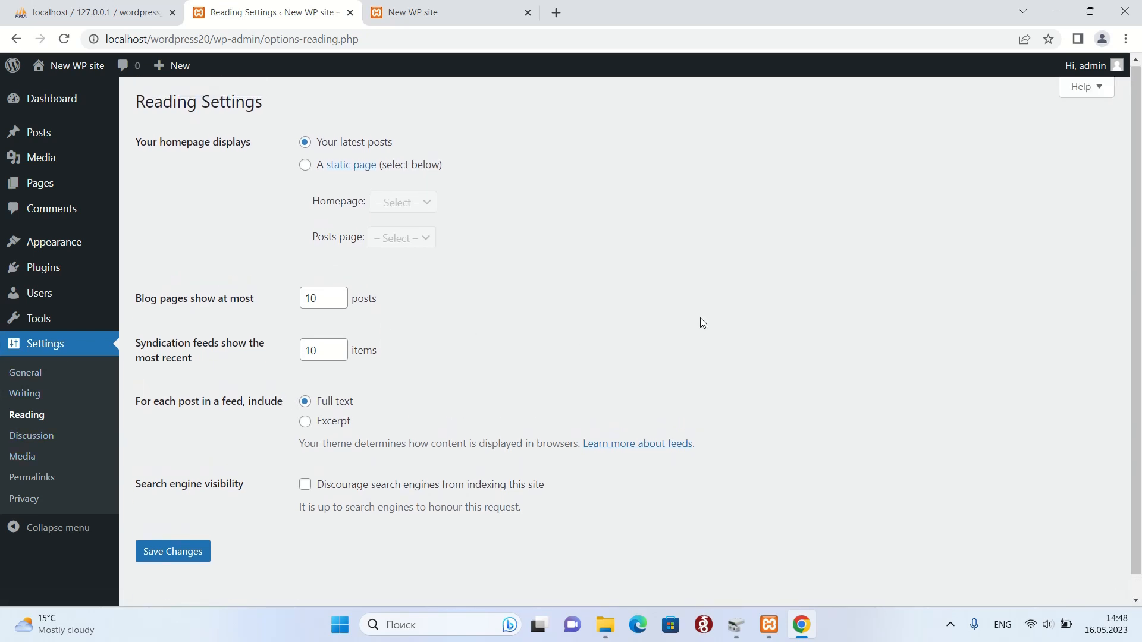
scroll(698, 323, up, 1)
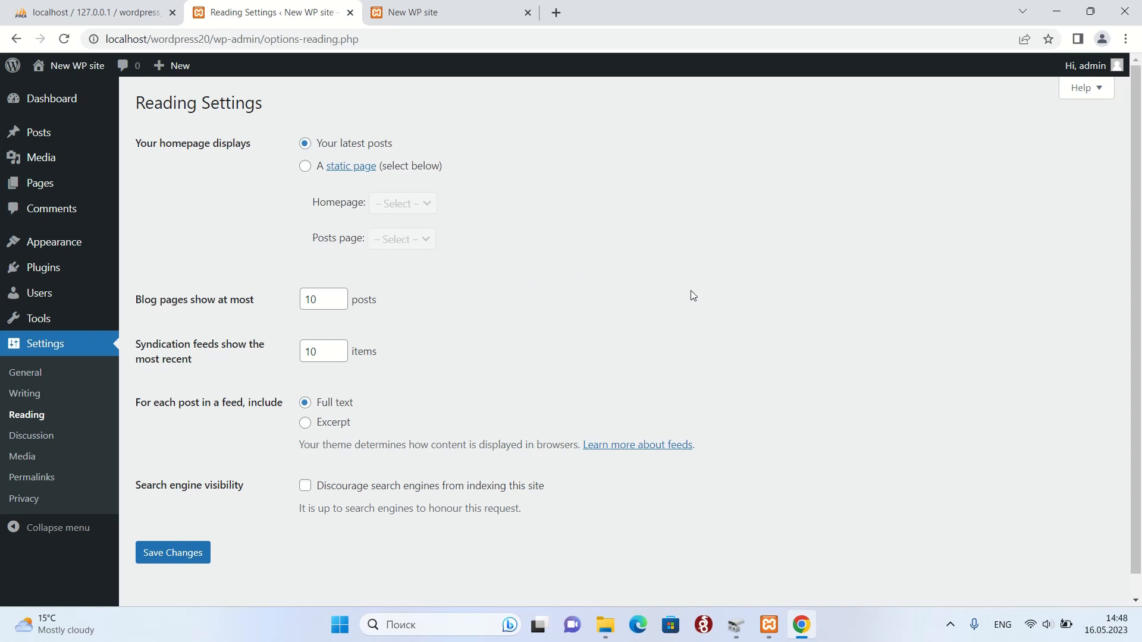
click(305, 166)
click(403, 207)
click(419, 236)
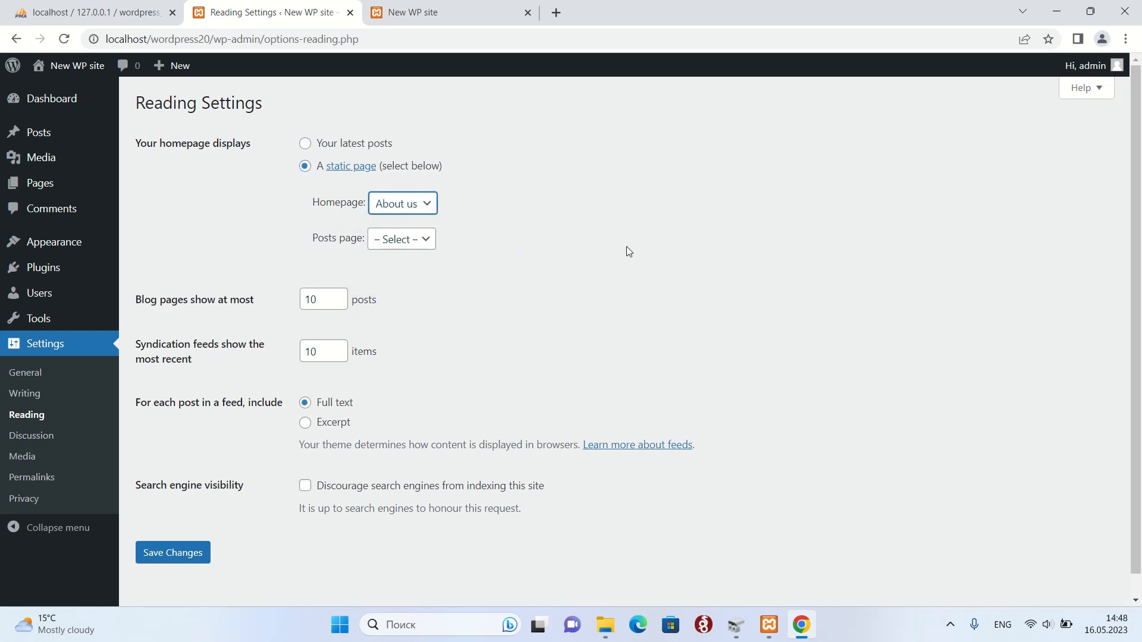
click(178, 564)
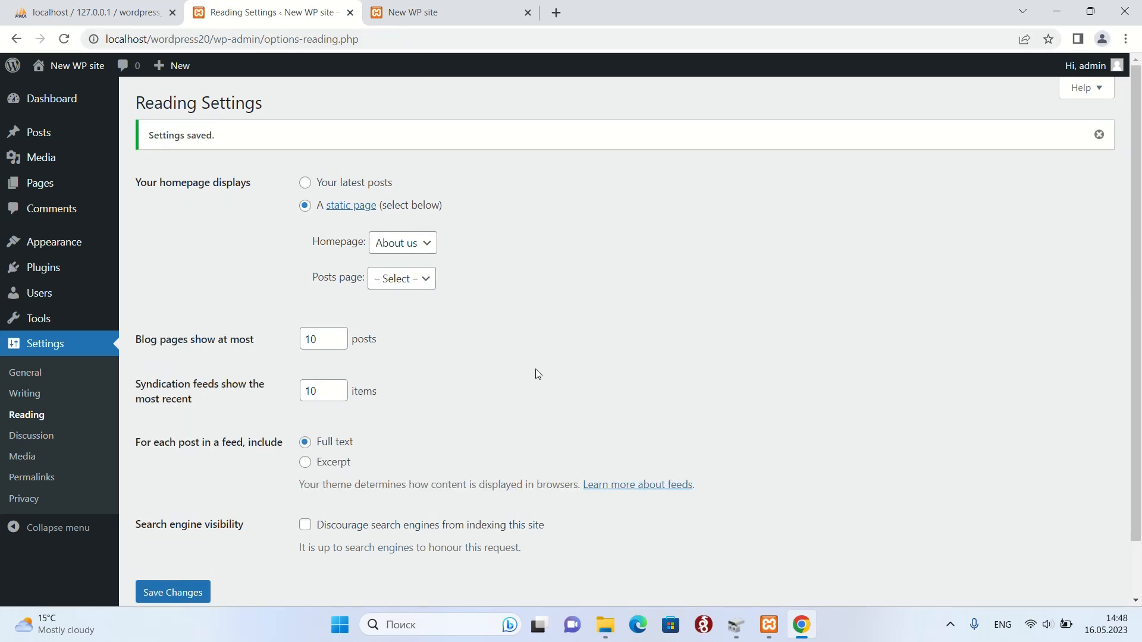
Reload localhost/wordpress20/ to confirm it opens About us, then check the Pricelist and Contacts pages.
click(403, 9)
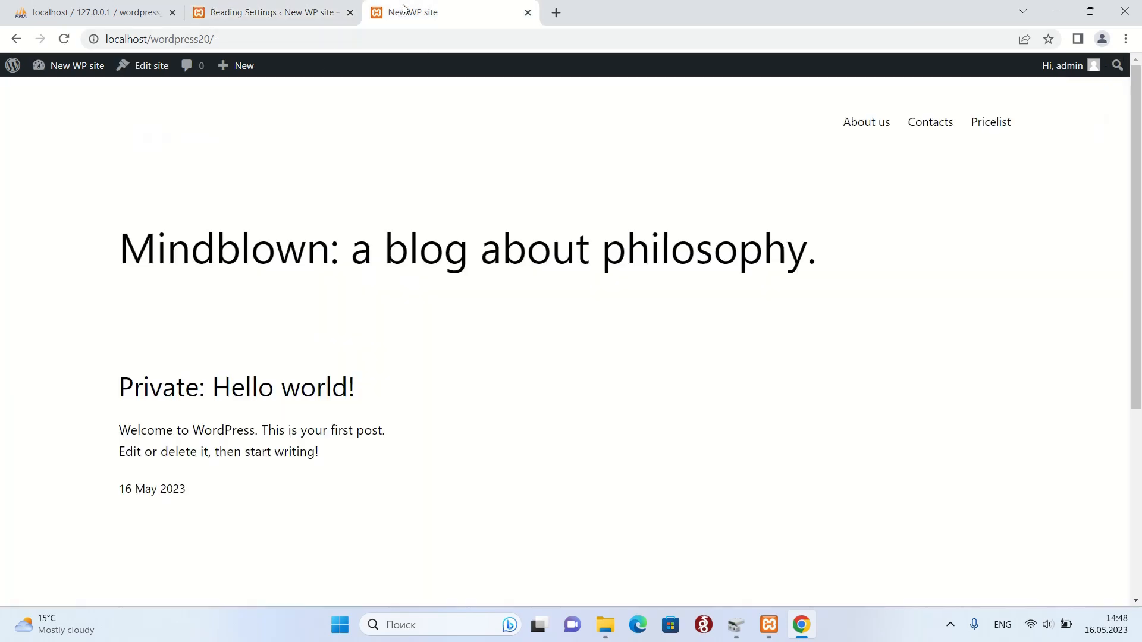
click(245, 40)
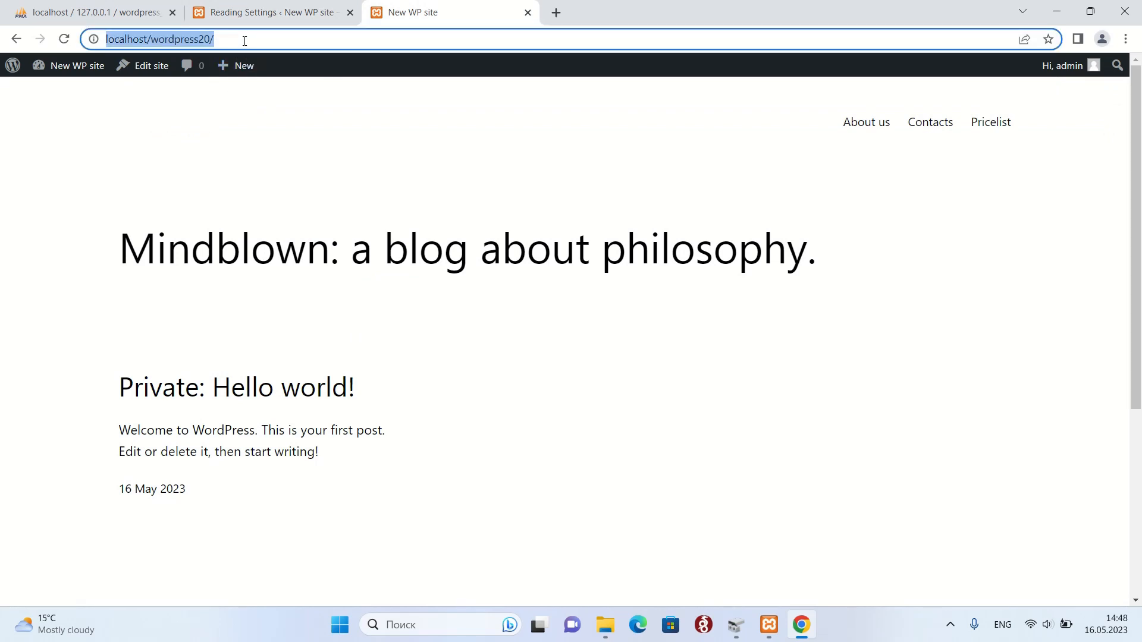
key(Return)
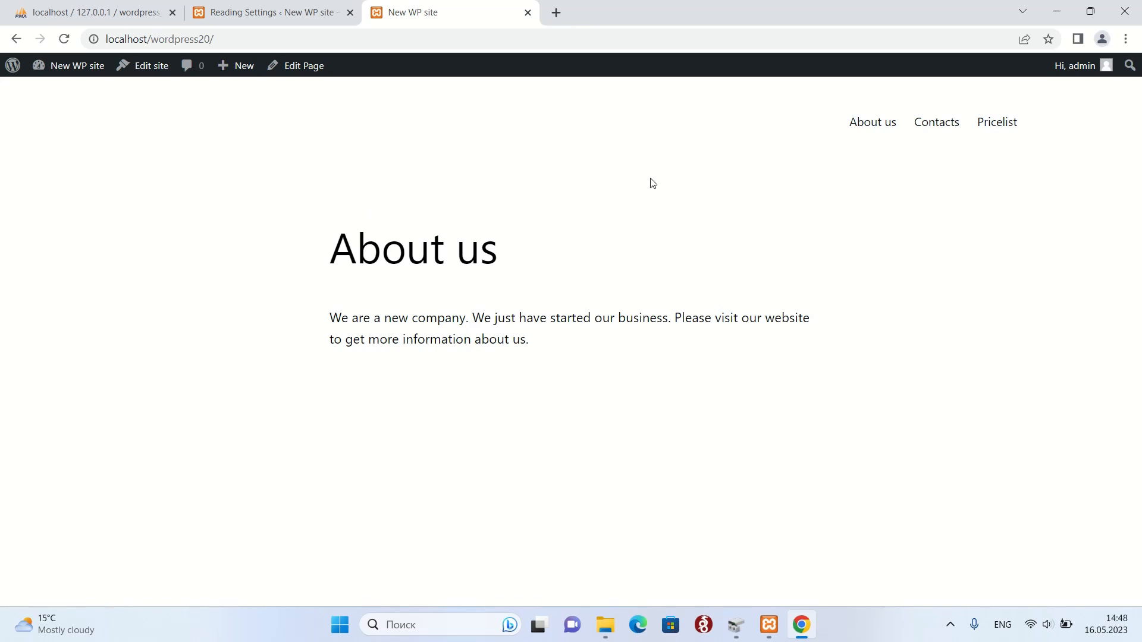
click(858, 129)
click(1010, 125)
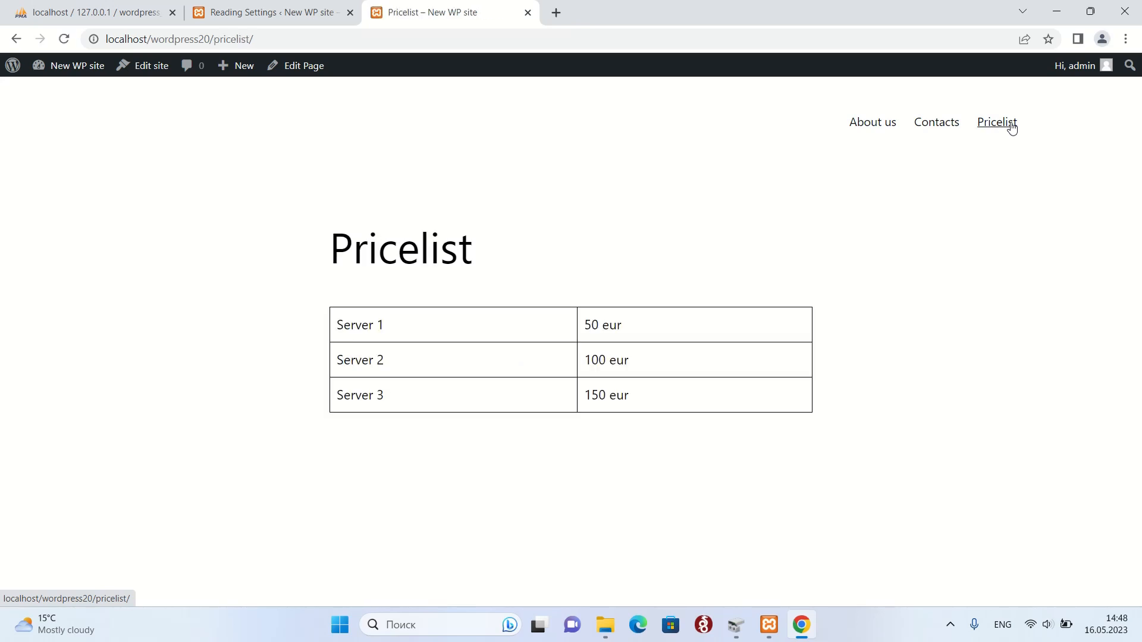
click(930, 125)
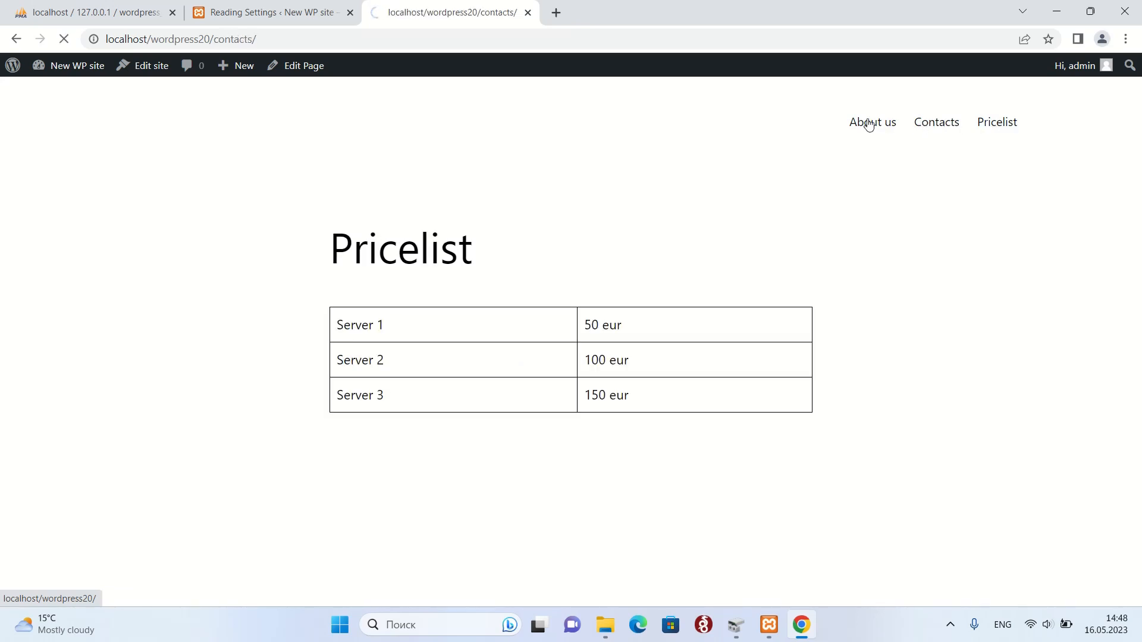
click(259, 5)
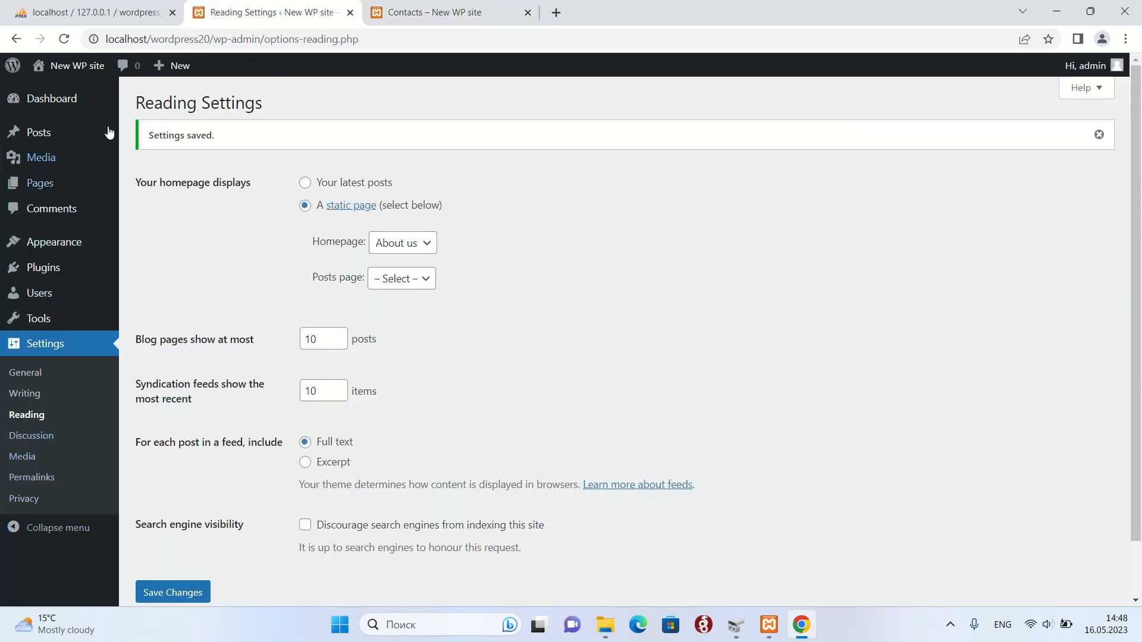
Log out of the admin and load localhost/wordpress20/ as a visitor.
click(1119, 69)
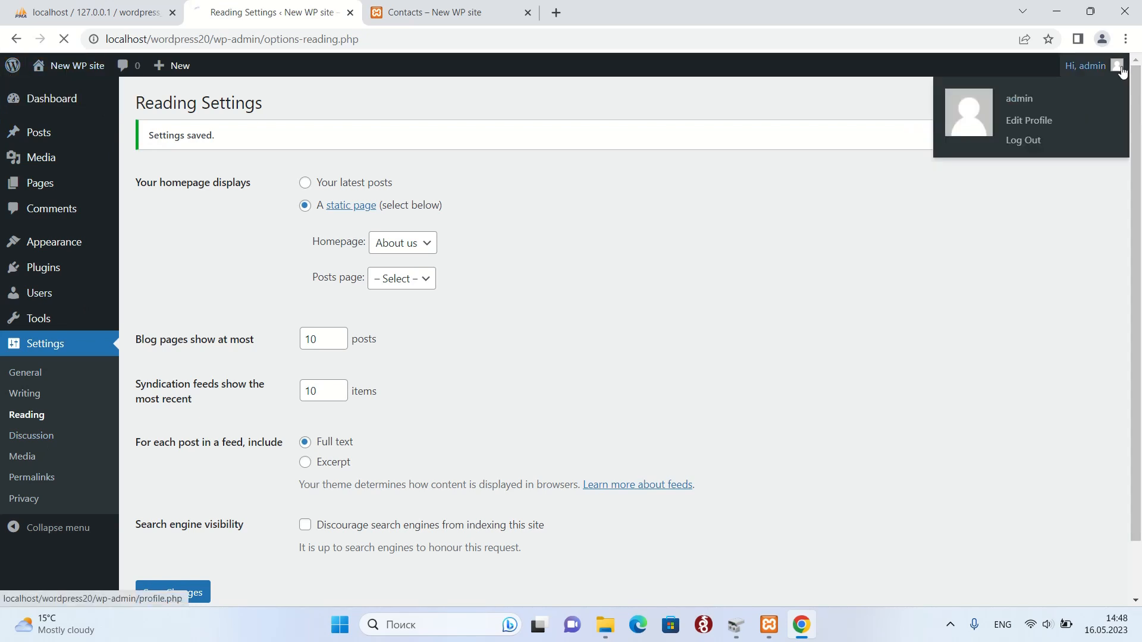
click(1021, 142)
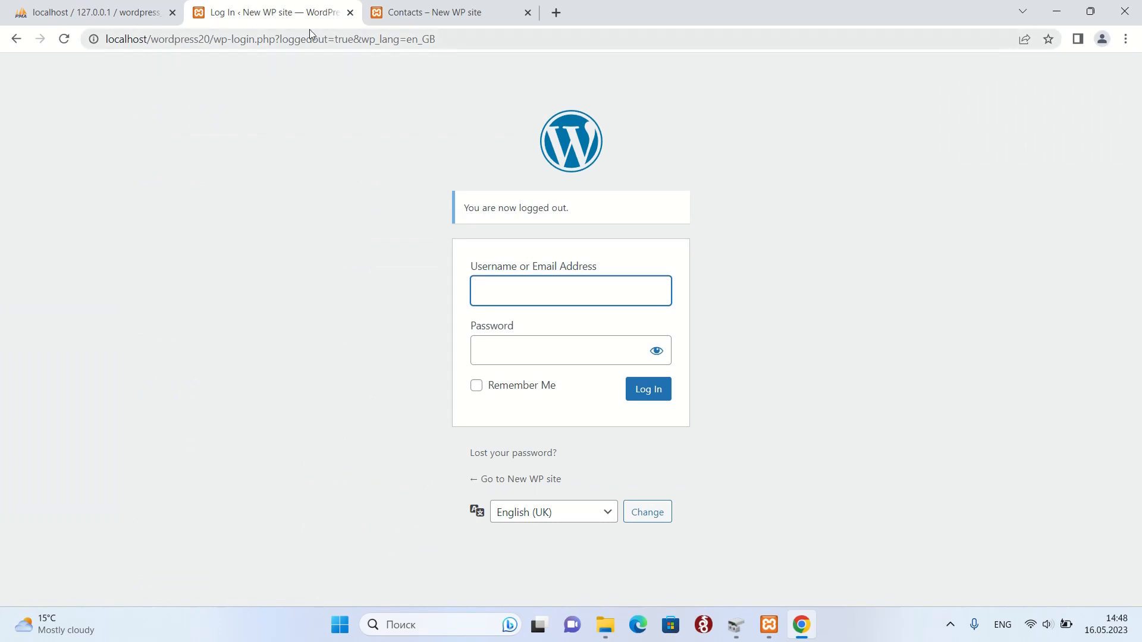
drag(472, 38, 206, 42)
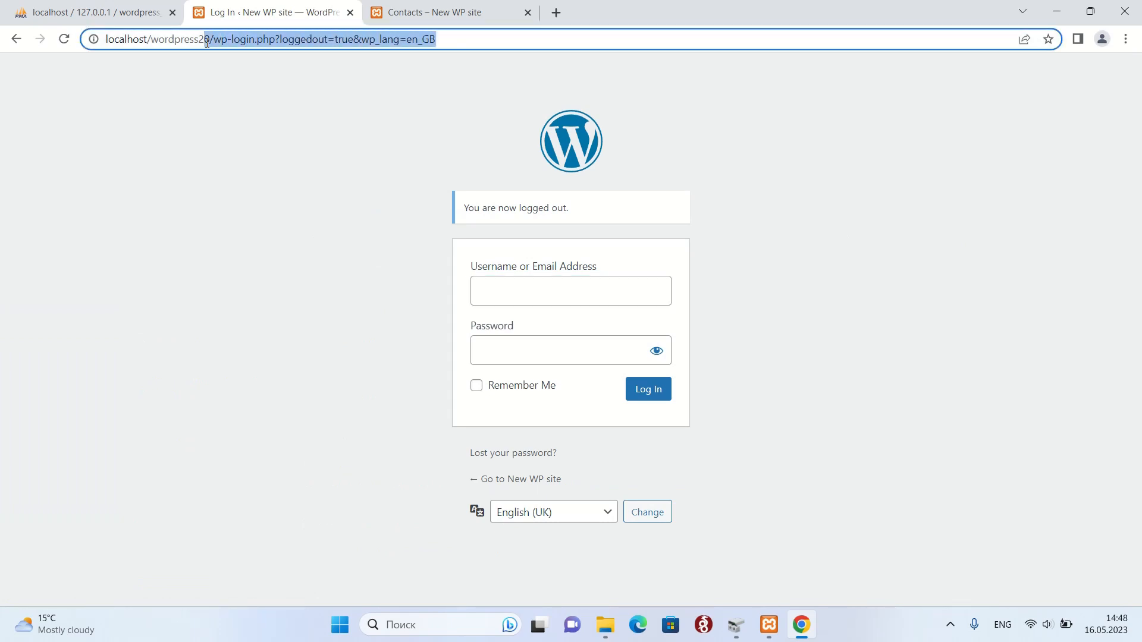
key(BackSpace)
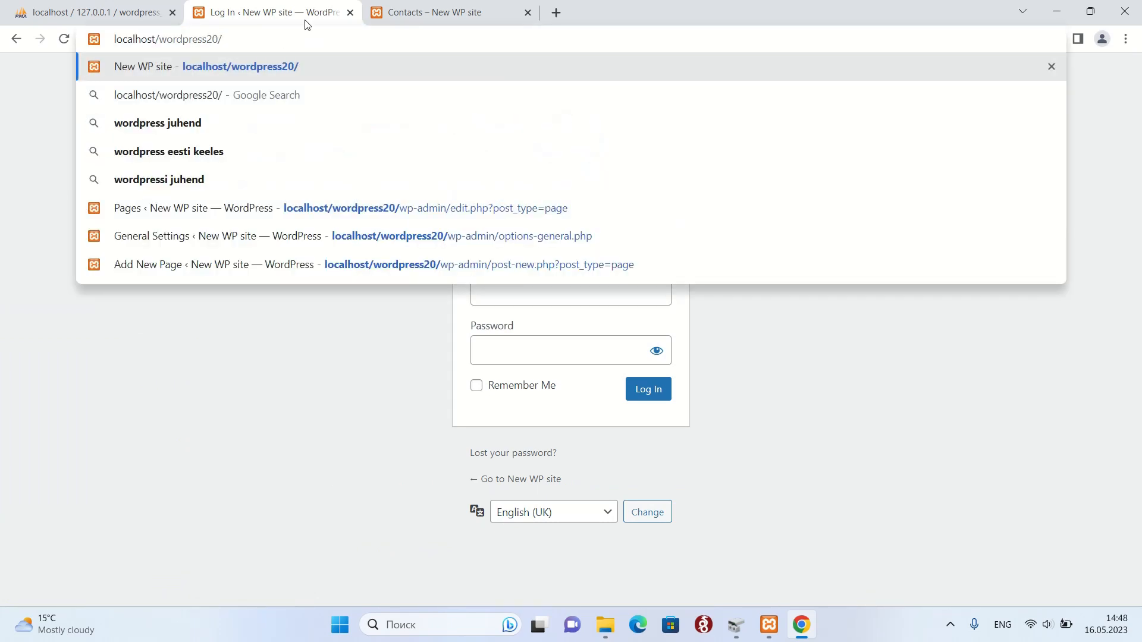
click(404, 12)
drag(283, 39, 217, 42)
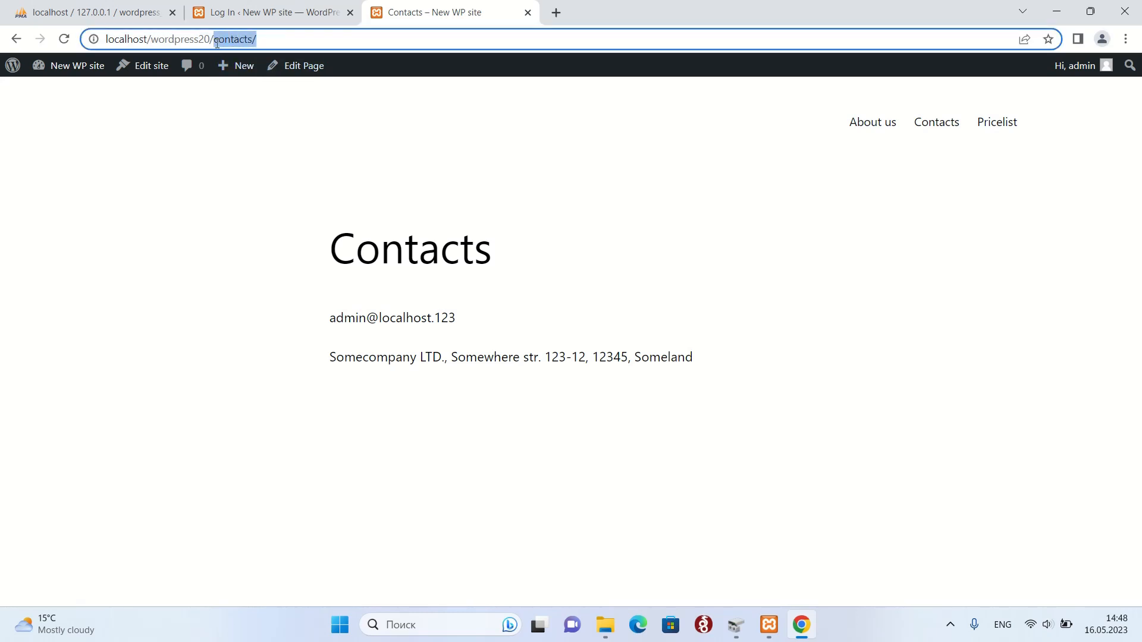
key(BackSpace)
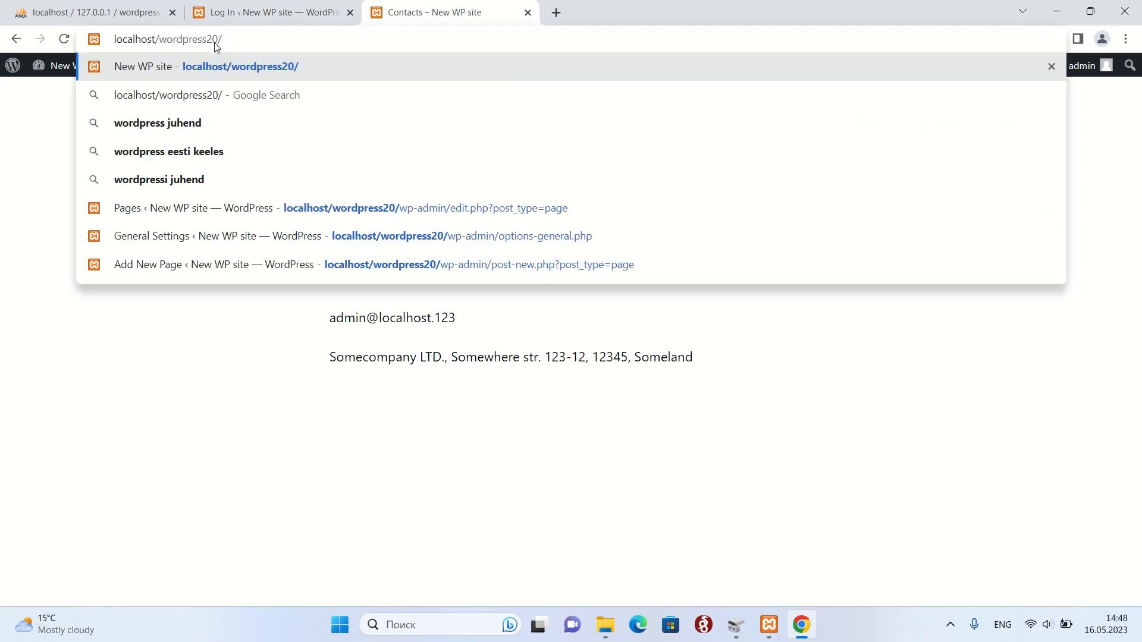
key(Return)
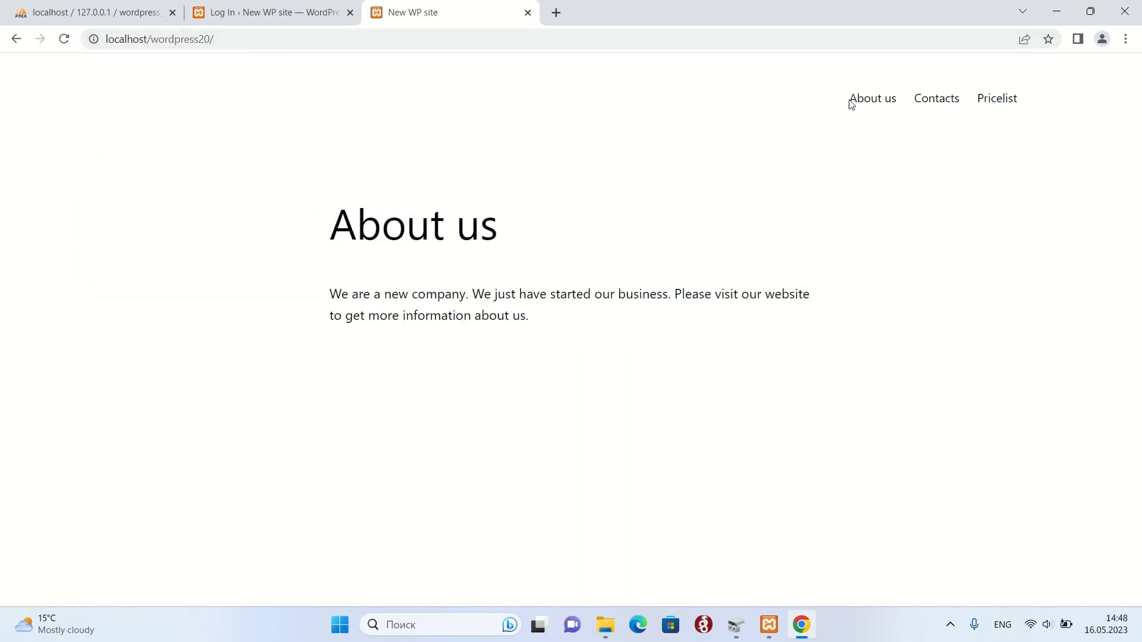
Visit the About us, Contacts and Pricelist pages through the public site menu.
click(850, 104)
click(958, 109)
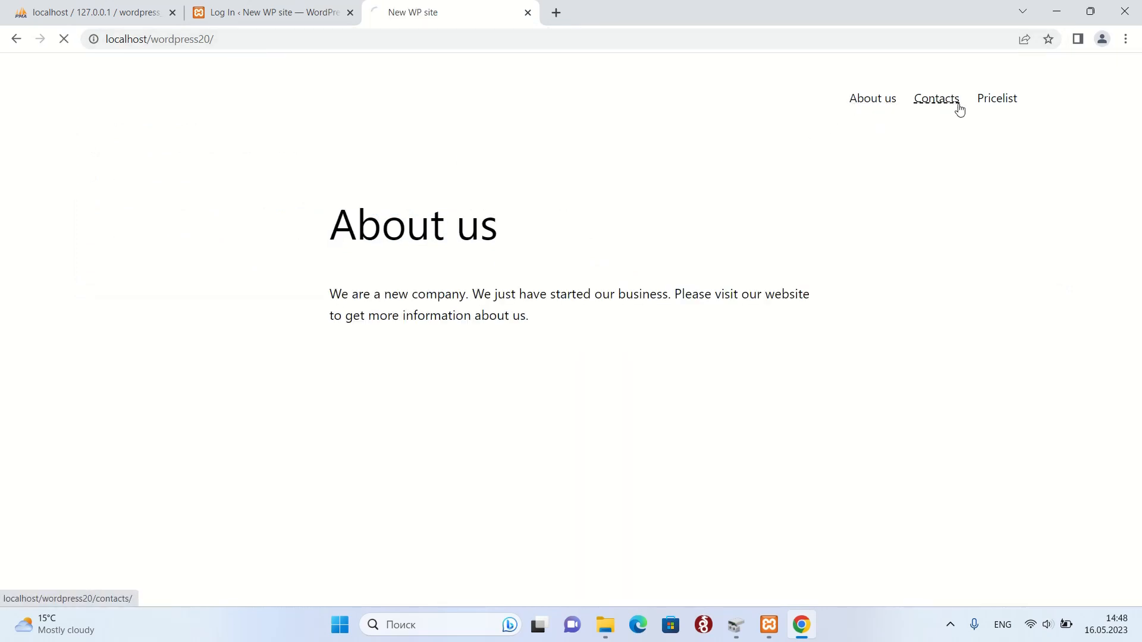
click(994, 106)
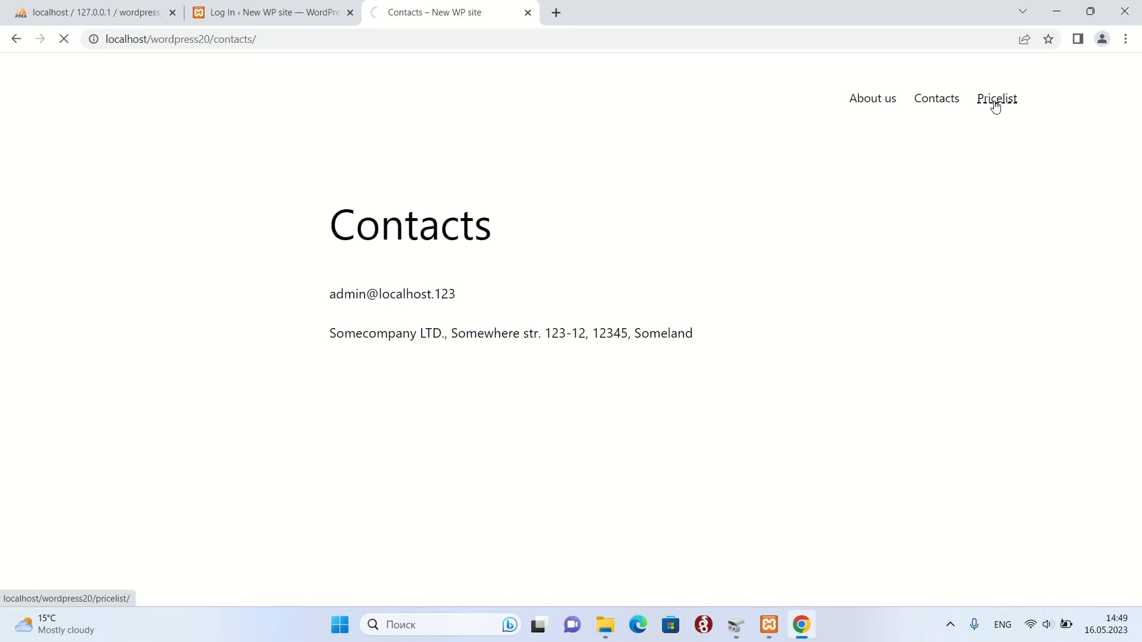
click(870, 102)
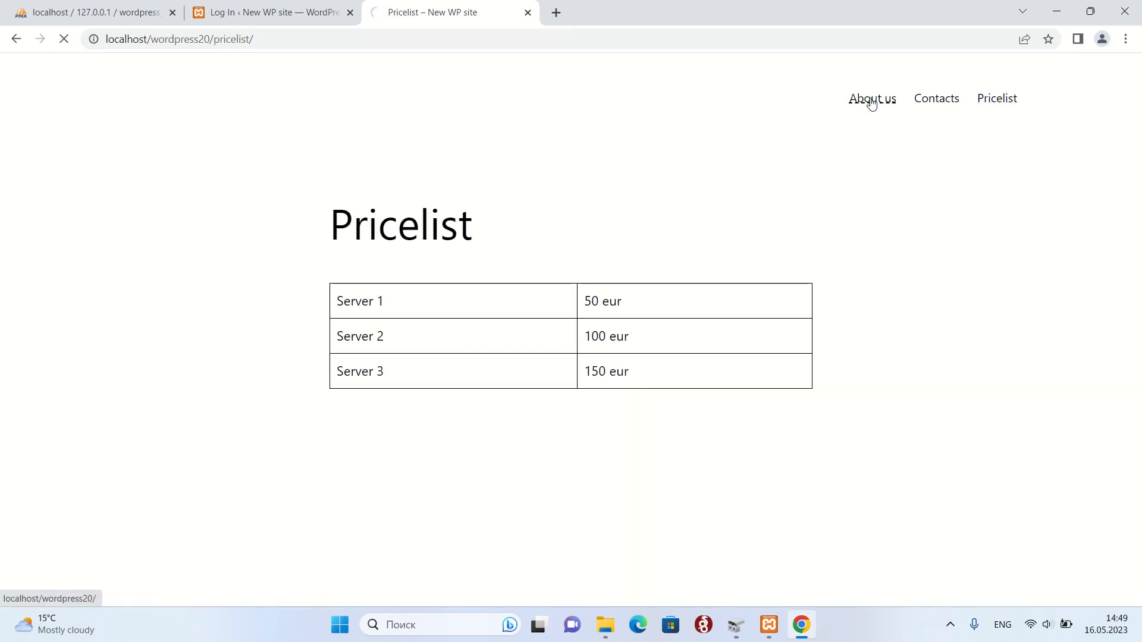
click(928, 105)
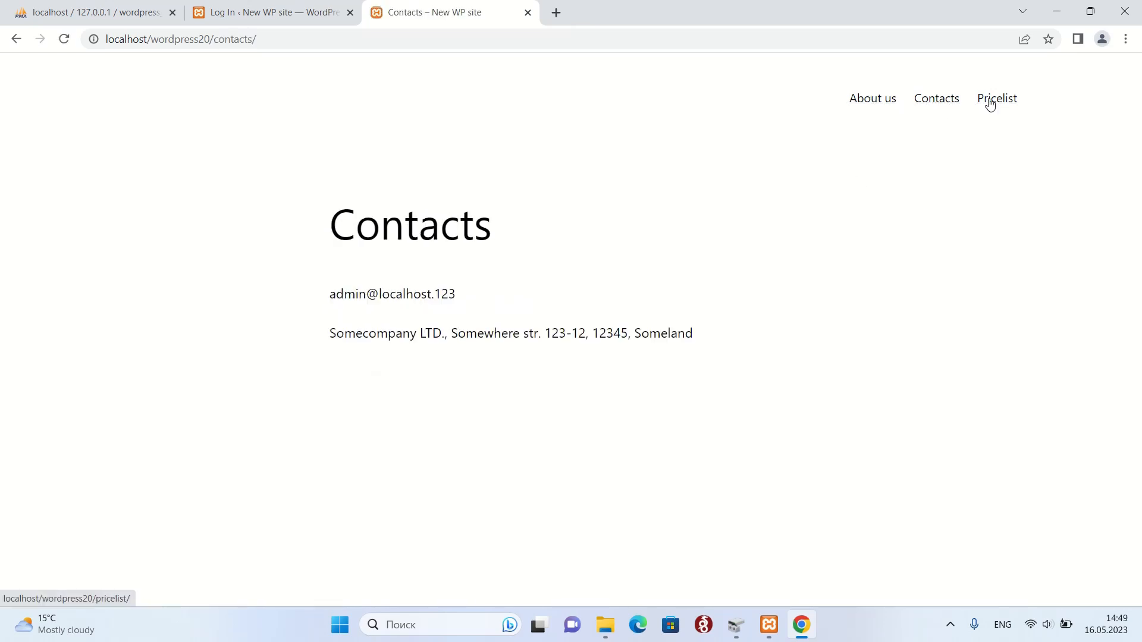
click(989, 105)
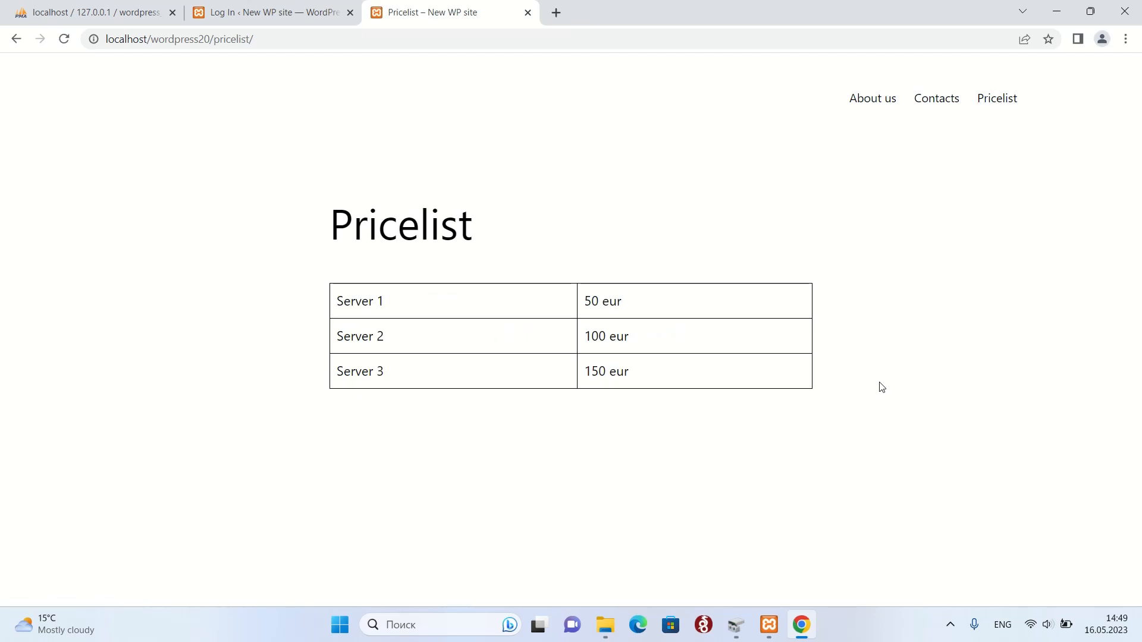